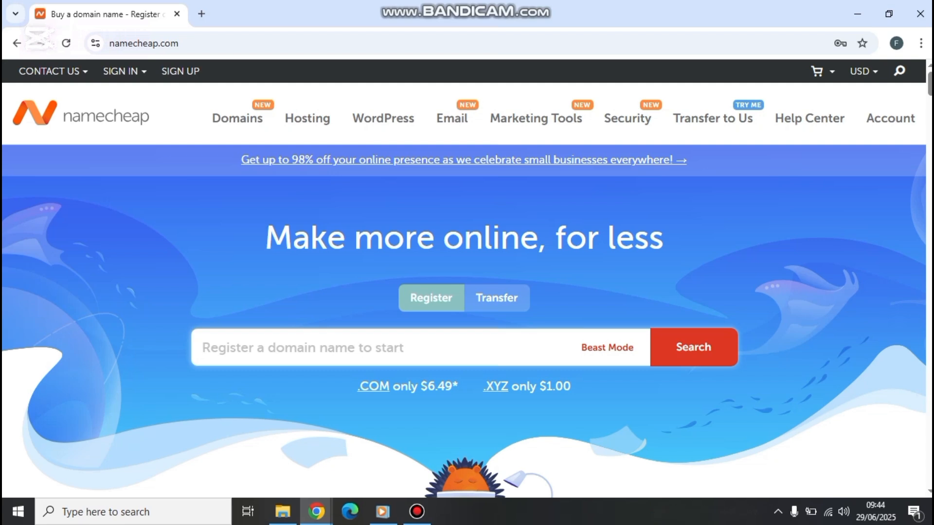
Open the Hosting page and choose the Stellar shared hosting plan from the featured plans
mouse_move(307, 118)
mouse_move(307, 119)
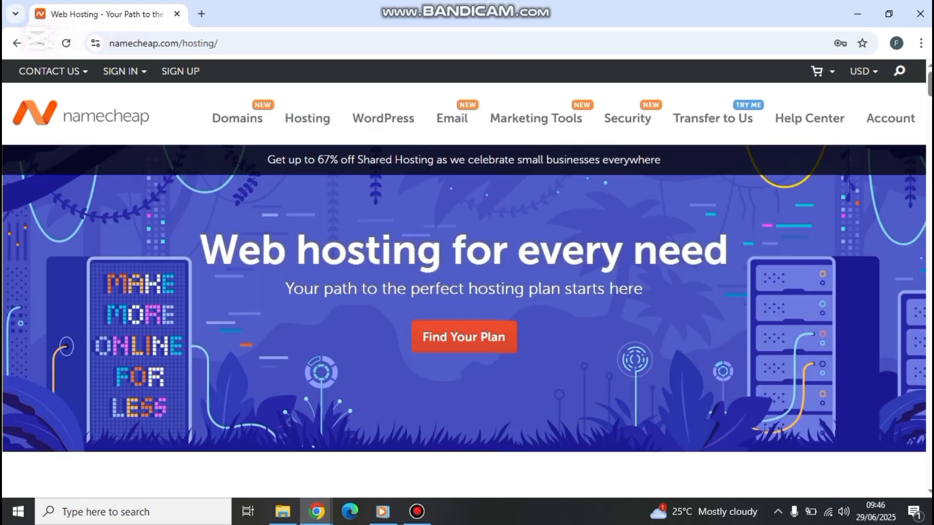
scroll(464, 280, "down", 10)
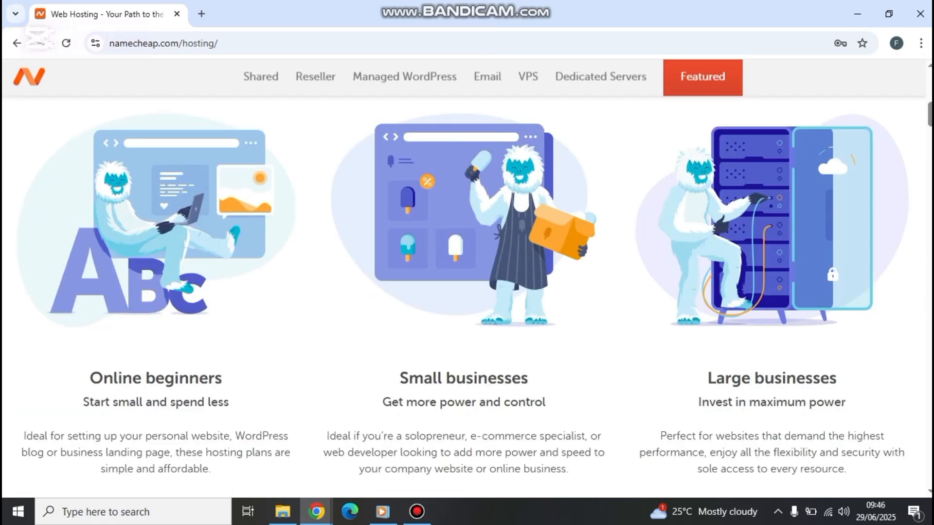
scroll(464, 279, "down", 15)
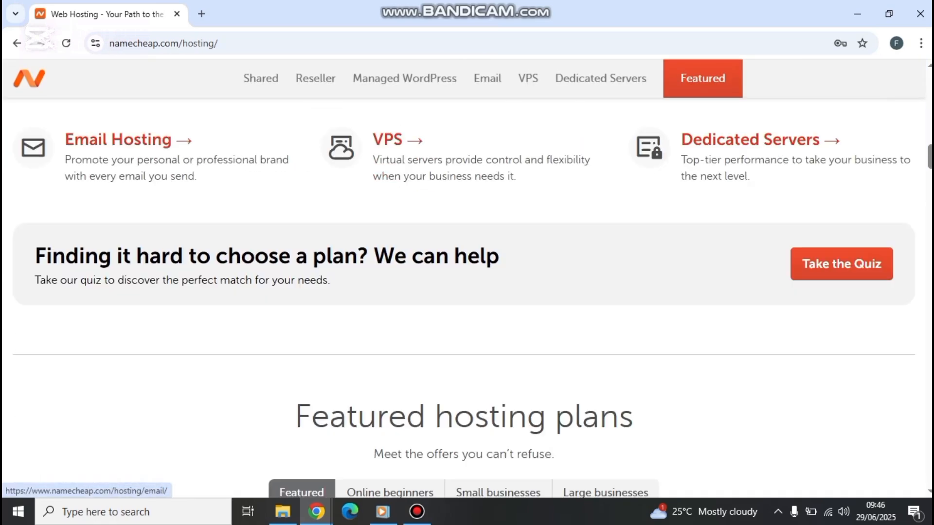
scroll(464, 279, "down", 3)
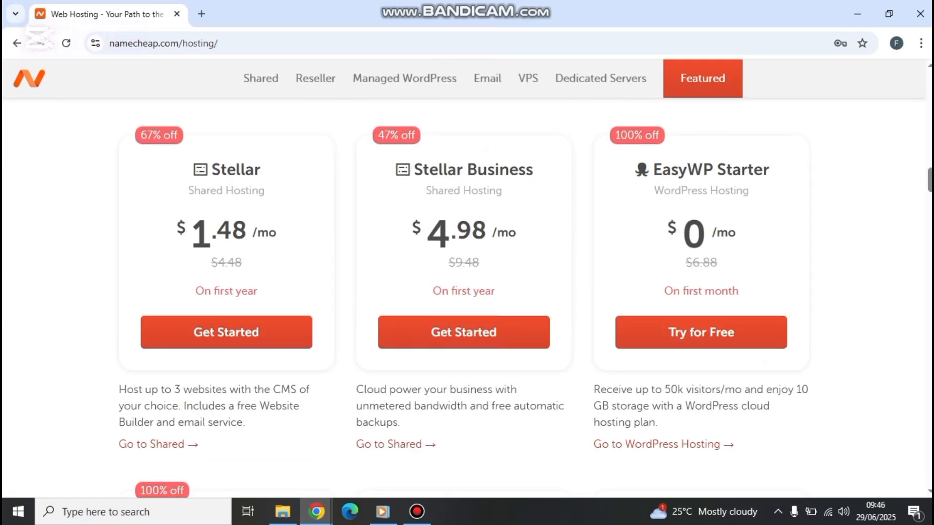
scroll(464, 280, "up", 1)
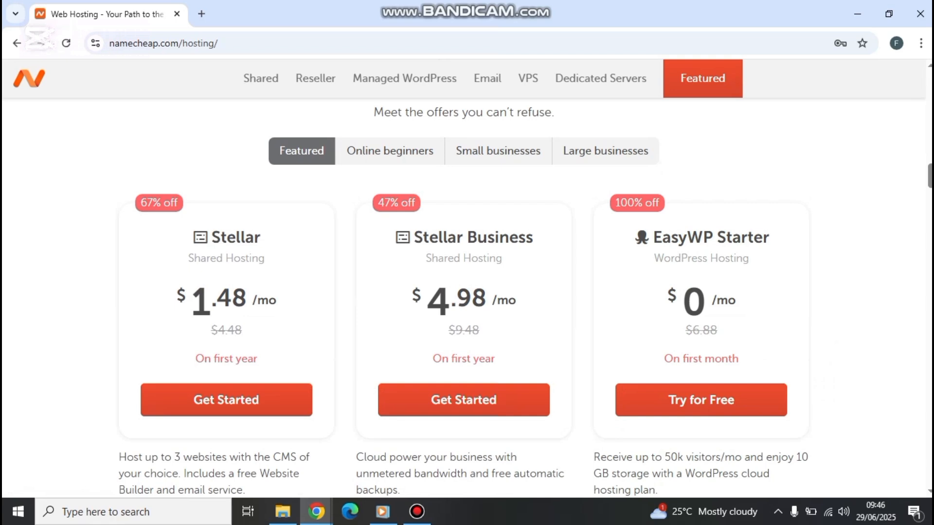
scroll(463, 296, "down", 2)
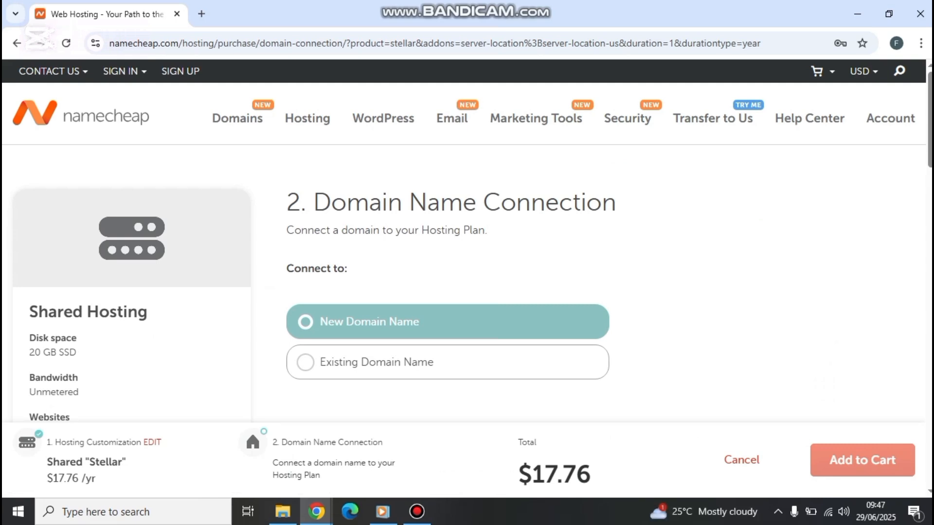
Switch the plan's domain connection to Existing Domain Name and back to New Domain Name
scroll(467, 243, "down", 4)
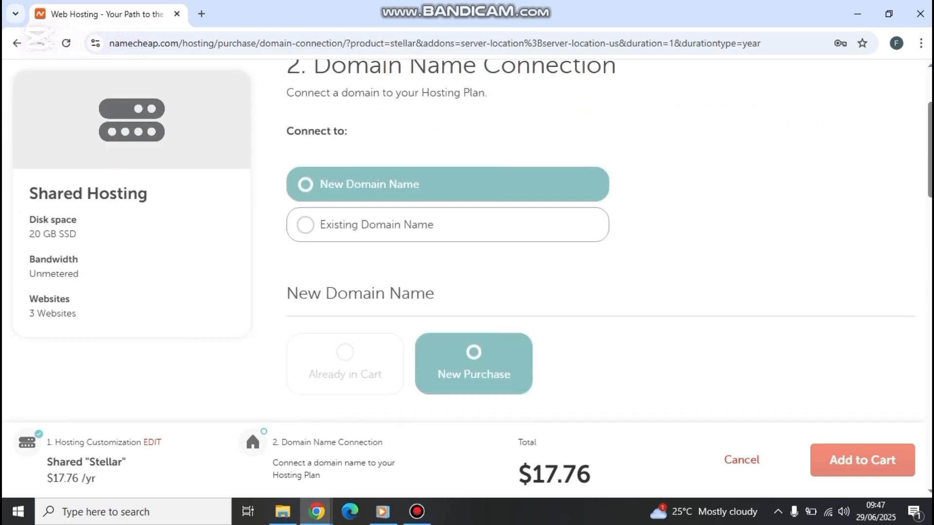
scroll(466, 243, "down", 3)
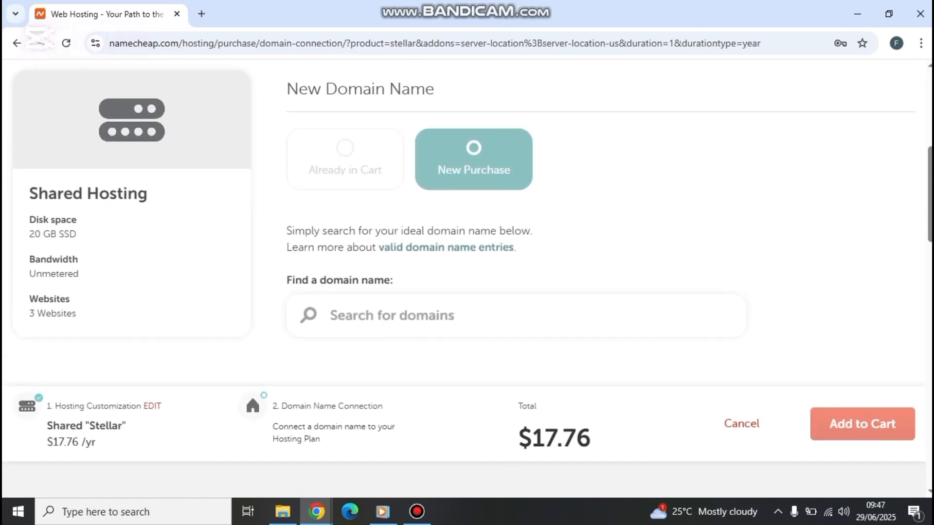
scroll(467, 243, "up", 5)
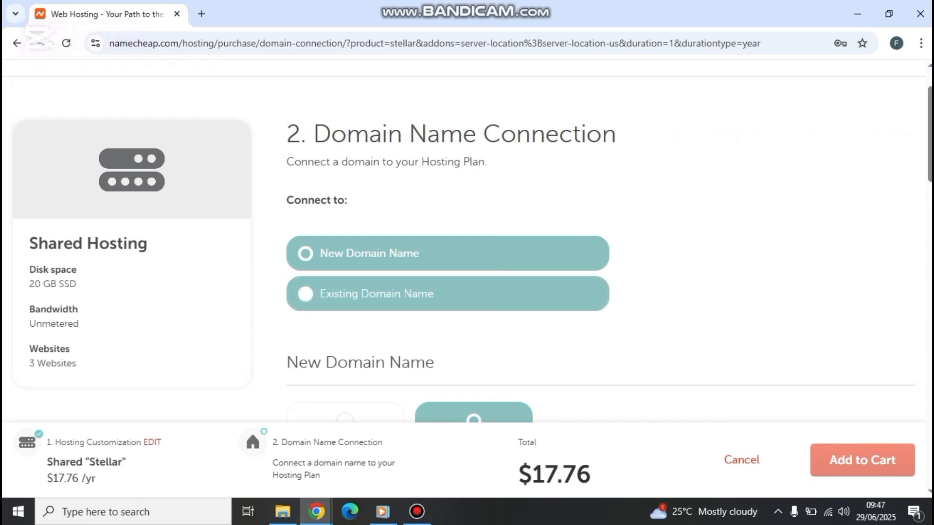
left_click(370, 294)
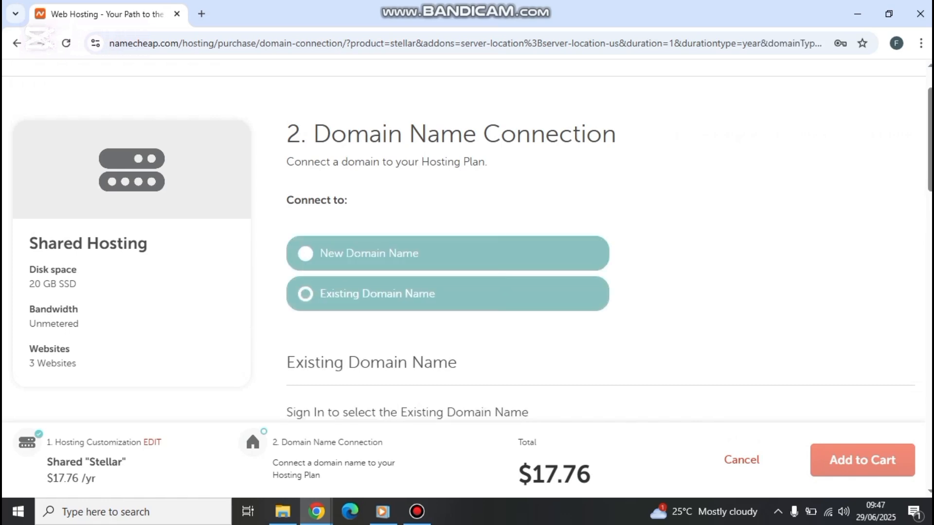
left_click(369, 252)
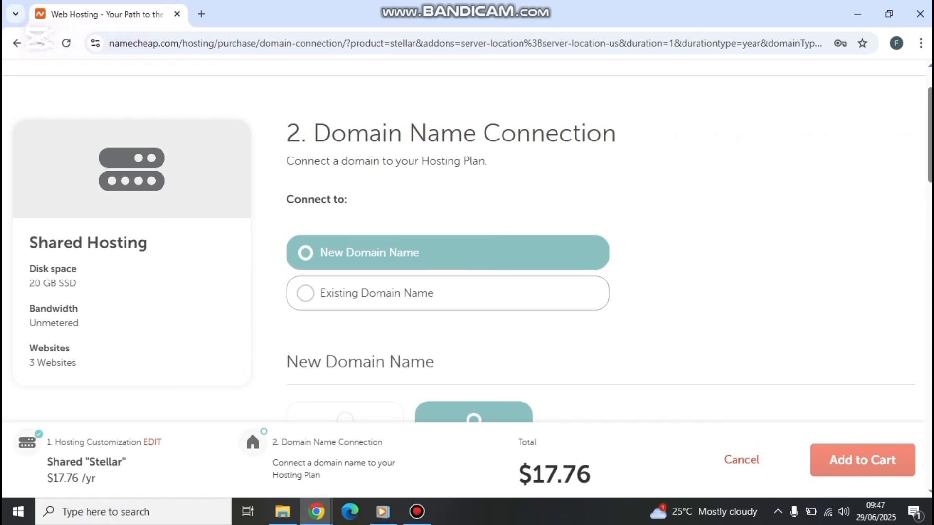
Search for realvwode as a new domain name to purchase with the hosting plan
scroll(467, 243, "down", 5)
scroll(467, 244, "up", 3)
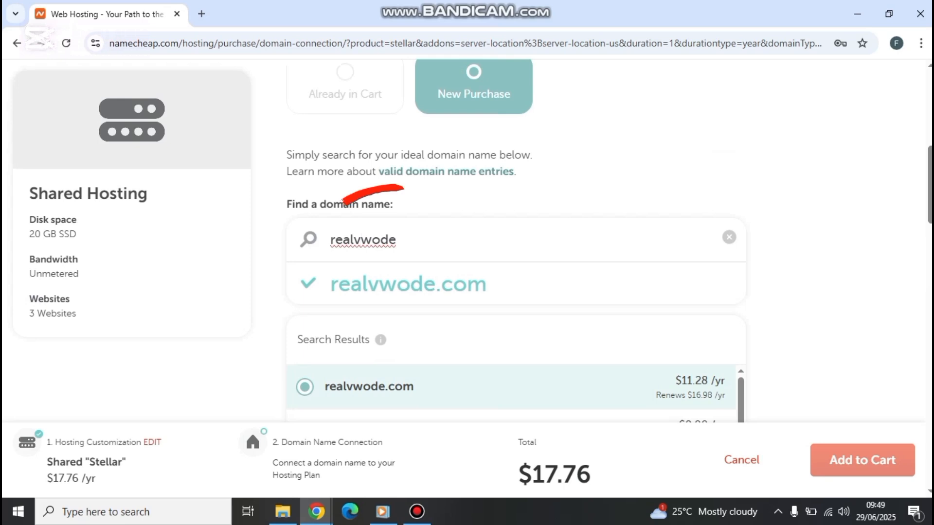
scroll(515, 244, "down", 1)
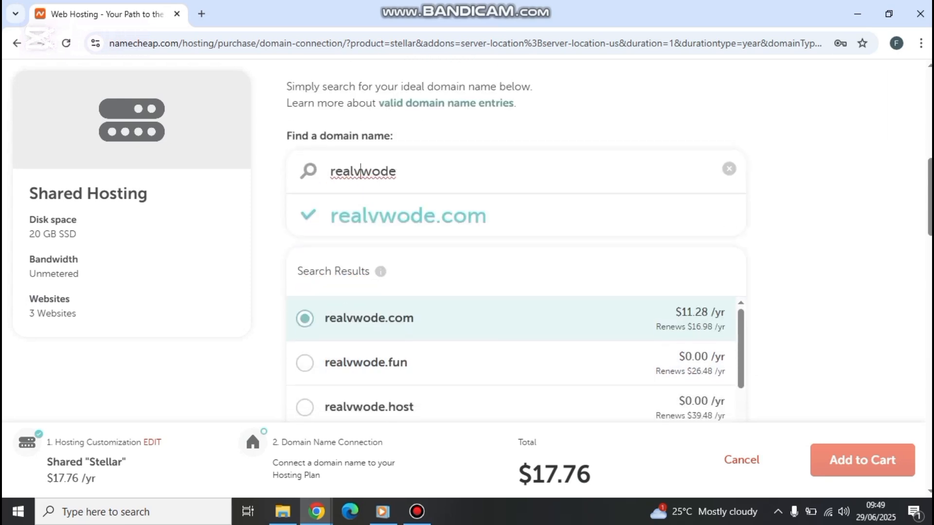
scroll(380, 272, "down", 1)
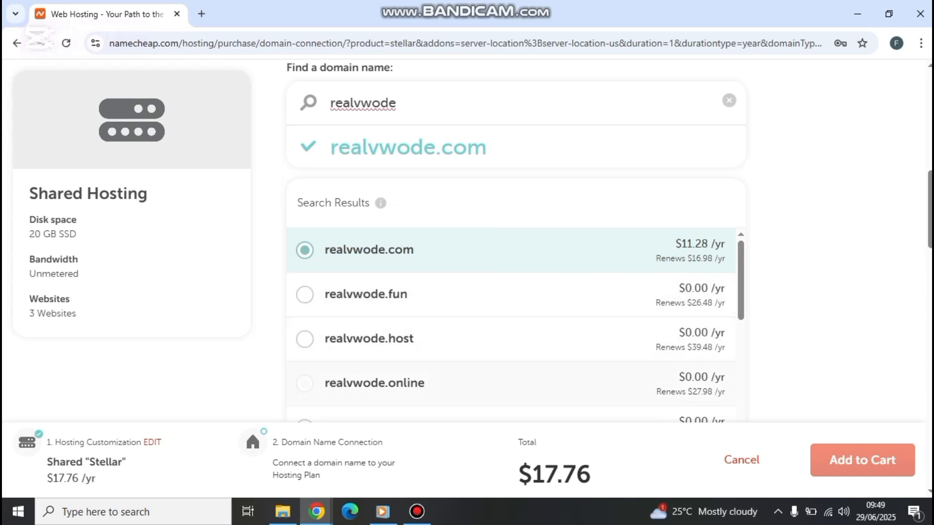
Browse the offered domain extensions, connect realvwode.com to the hosting plan and proceed towards checkout
scroll(511, 326, "down", 5)
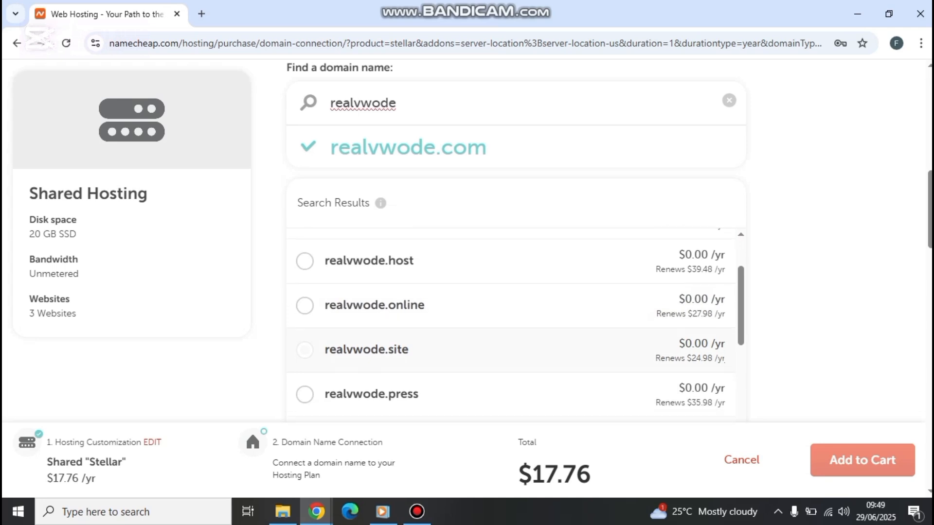
scroll(510, 325, "up", 5)
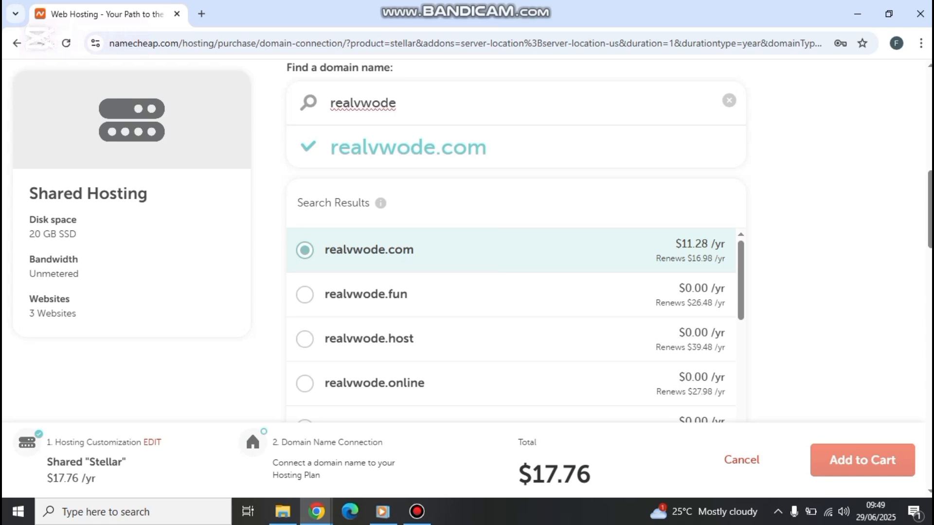
scroll(511, 326, "down", 4)
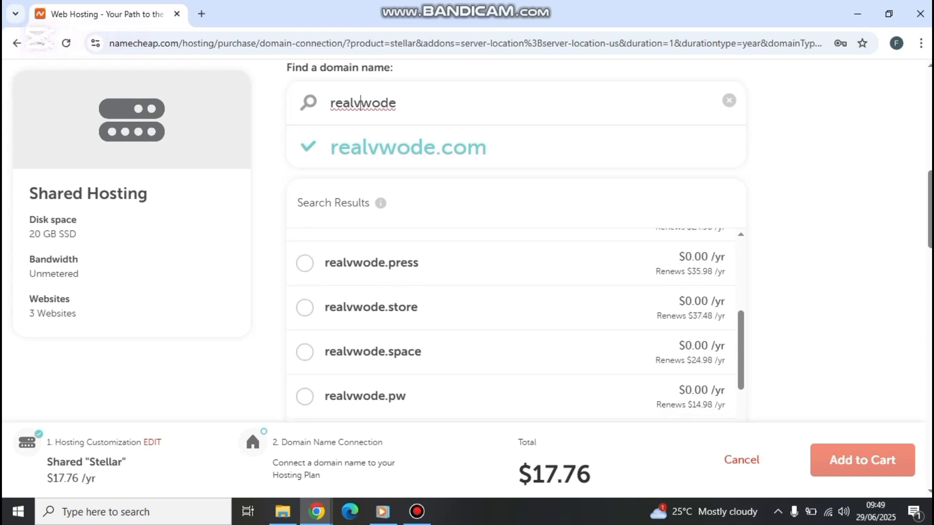
scroll(511, 326, "down", 3)
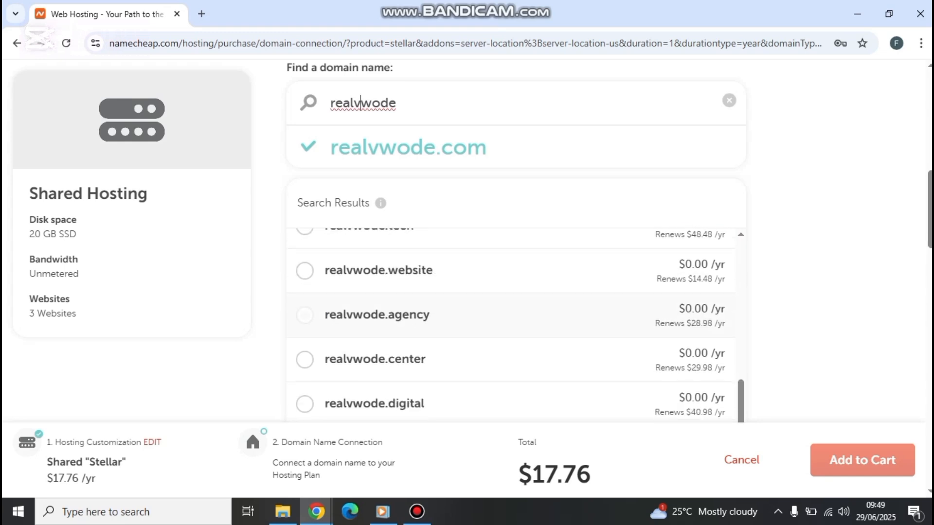
scroll(467, 277, "down", 2)
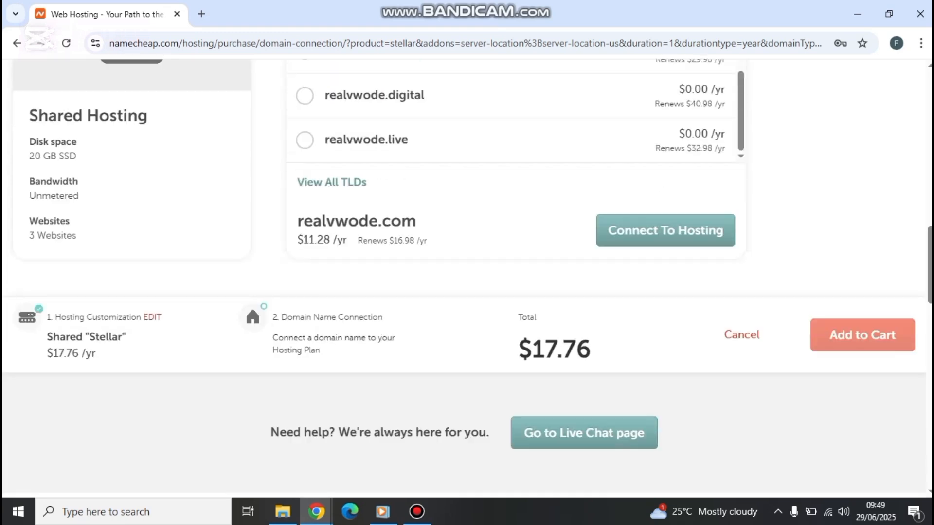
left_click(671, 333)
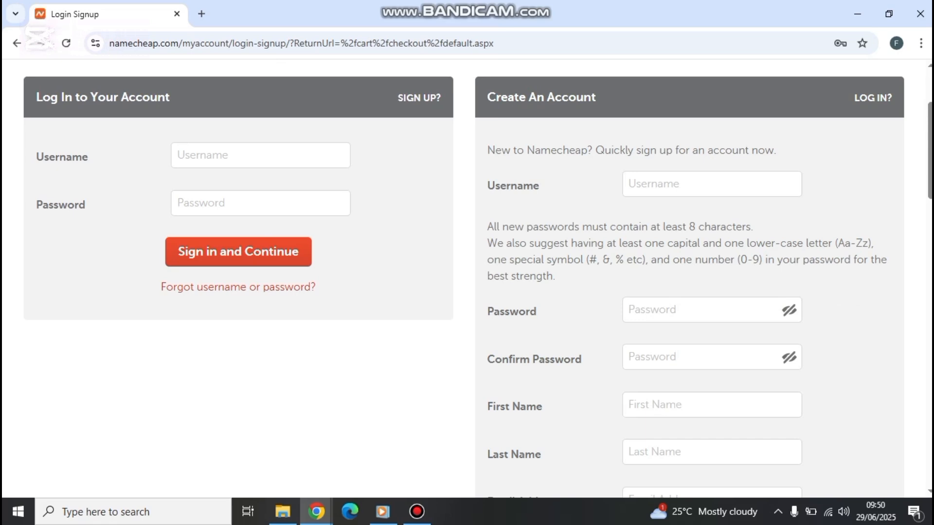
Examine the account creation form, from the password, name and email fields to the newsletter option
scroll(466, 278, "down", 1)
scroll(467, 277, "down", 1)
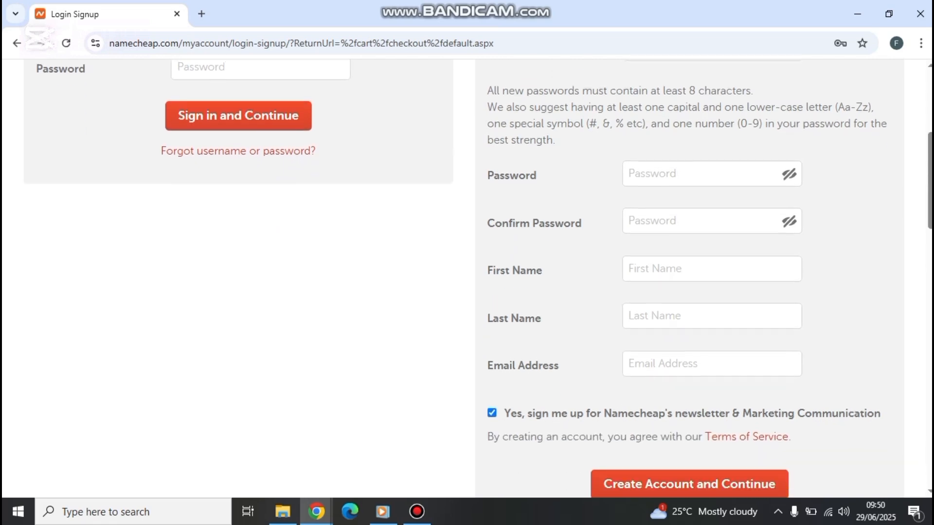
scroll(467, 277, "down", 1)
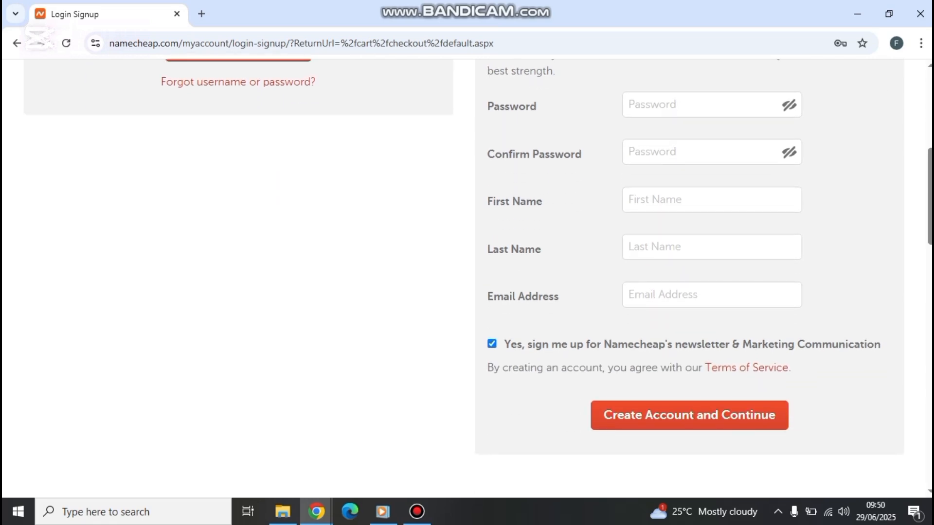
scroll(467, 277, "down", 1)
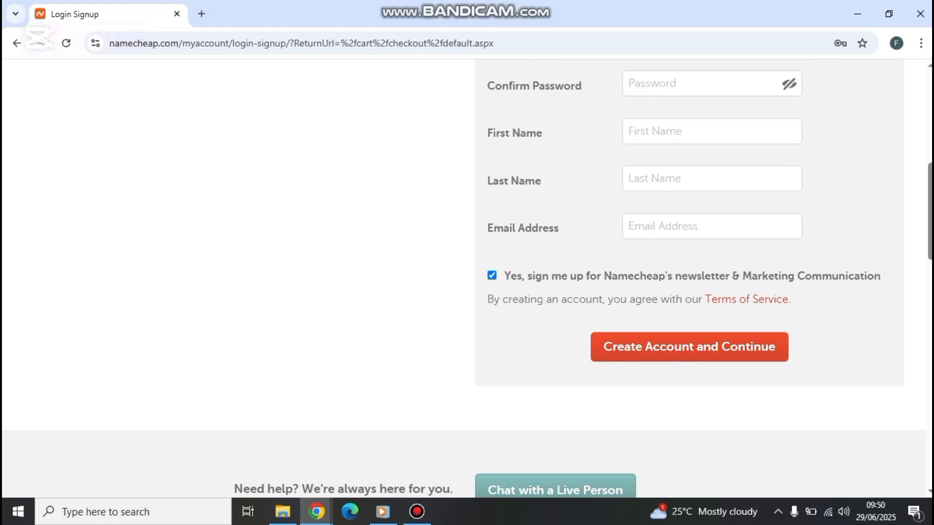
scroll(467, 278, "down", 1)
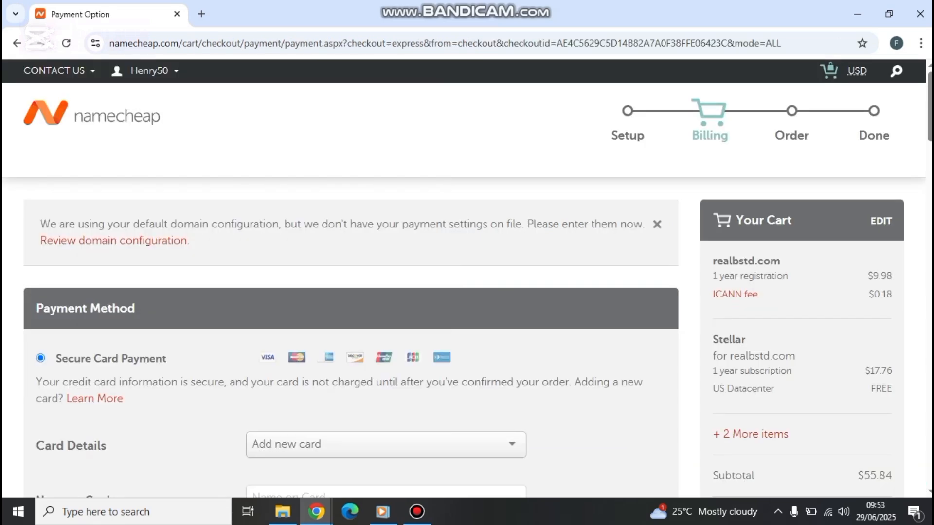
Examine the payment form's card details, billing address fields and alternative payment methods
scroll(466, 277, "down", 4)
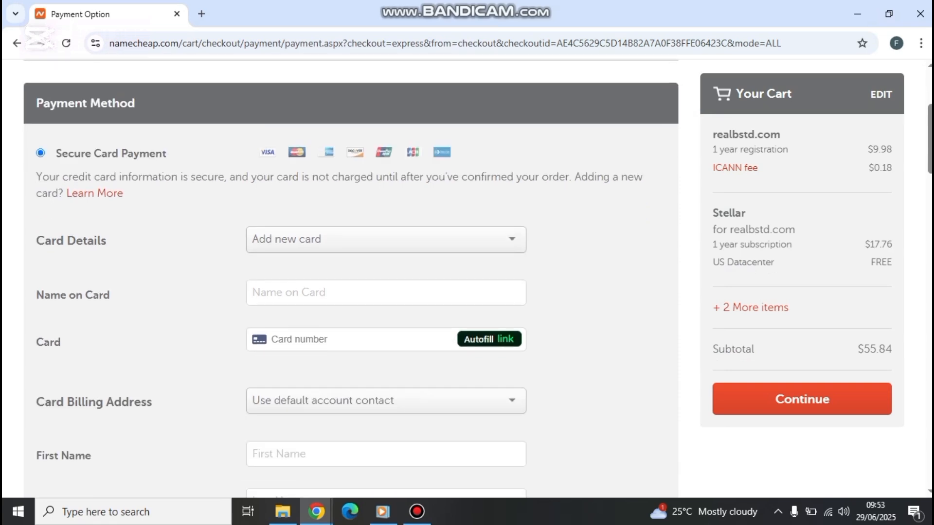
scroll(350, 277, "down", 10)
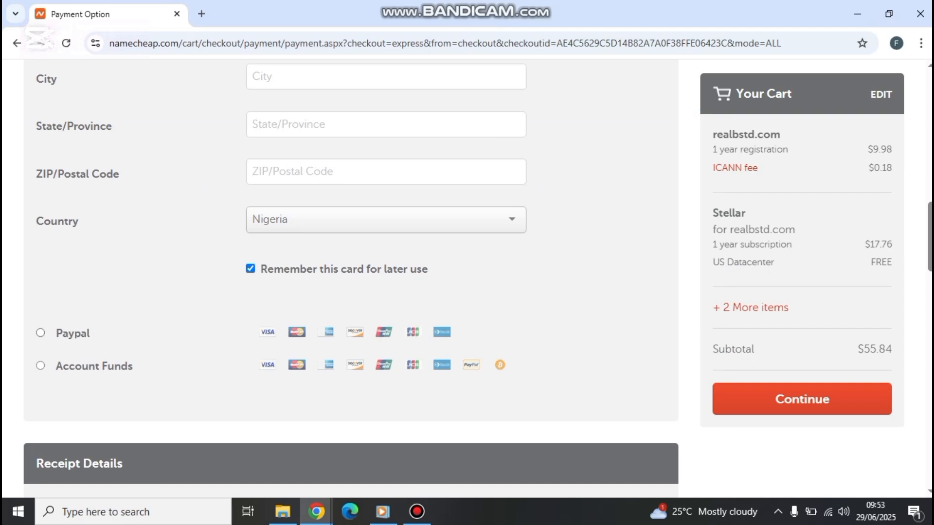
scroll(350, 277, "up", 10)
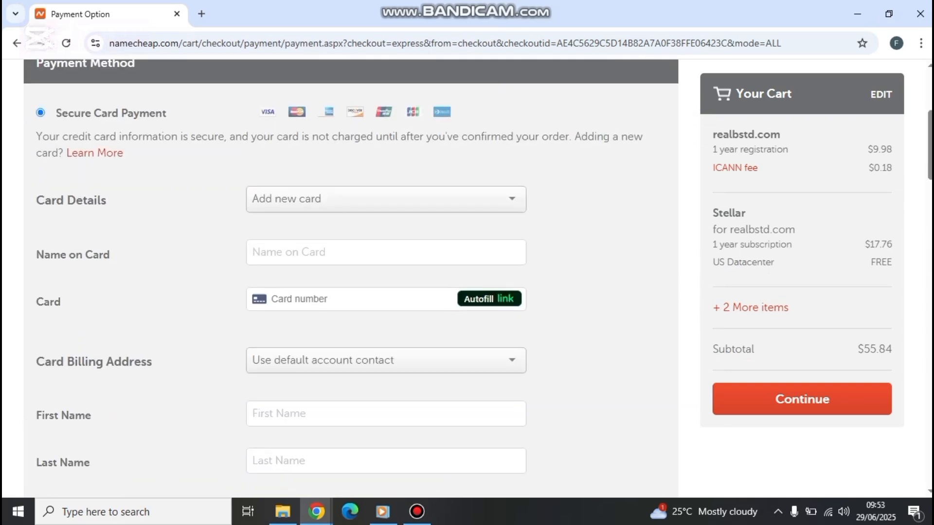
scroll(350, 277, "down", 2)
scroll(350, 277, "down", 2)
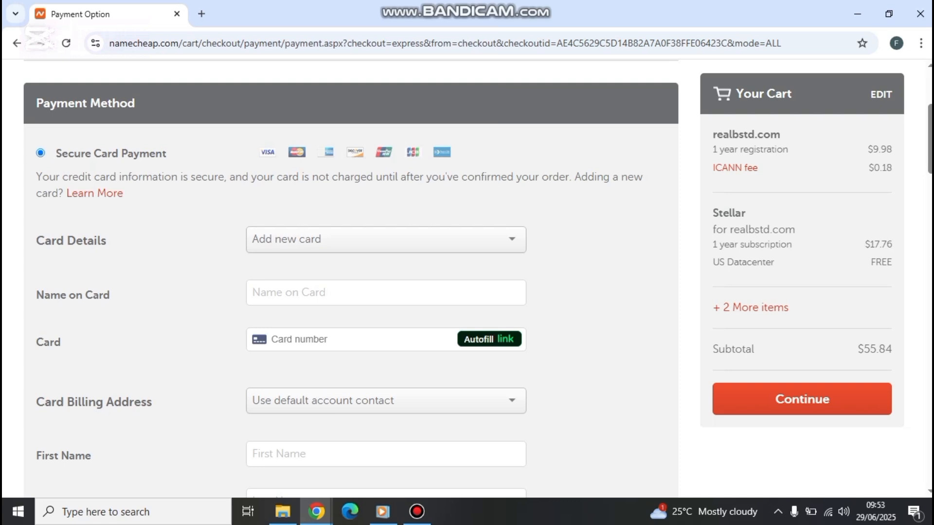
scroll(350, 277, "down", 2)
scroll(351, 278, "down", 2)
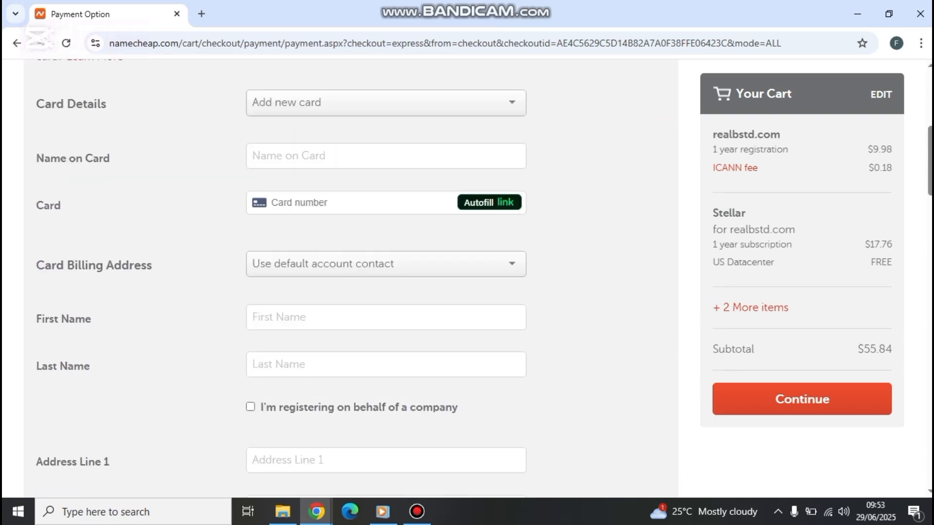
scroll(350, 277, "down", 6)
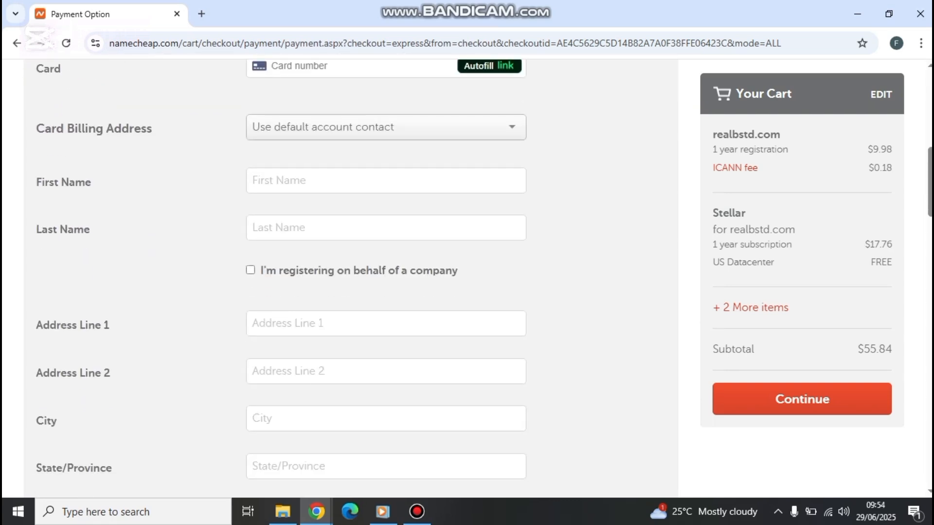
scroll(350, 277, "down", 2)
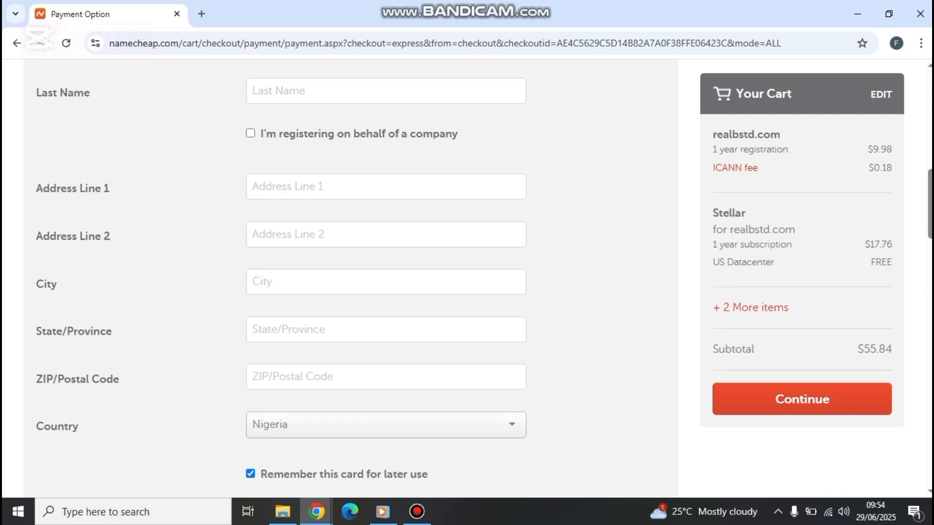
Turn the option for registering on behalf of a company on and off again in the billing details
scroll(350, 277, "up", 4)
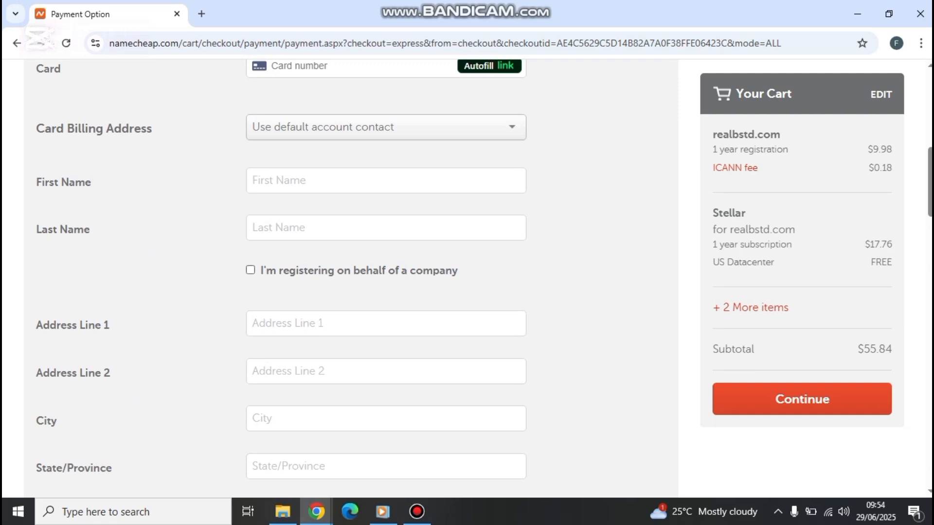
left_click(250, 270)
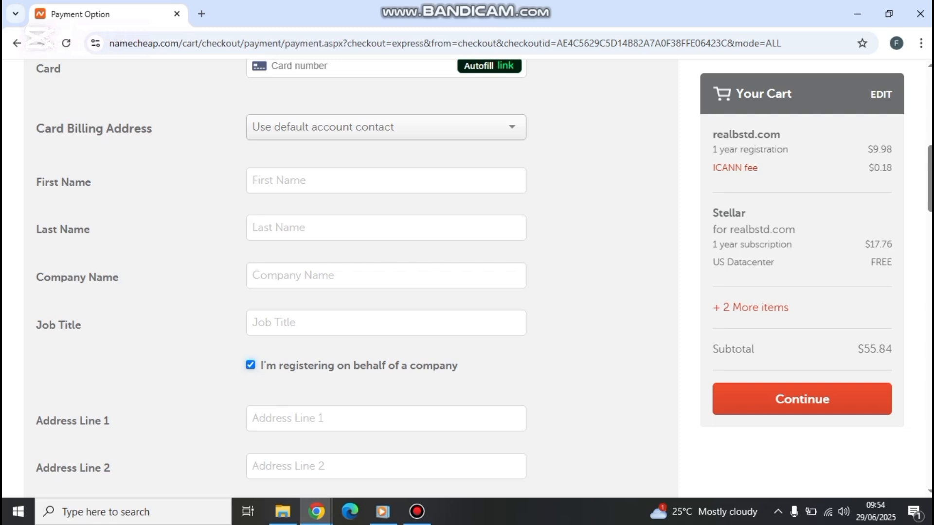
left_click(250, 366)
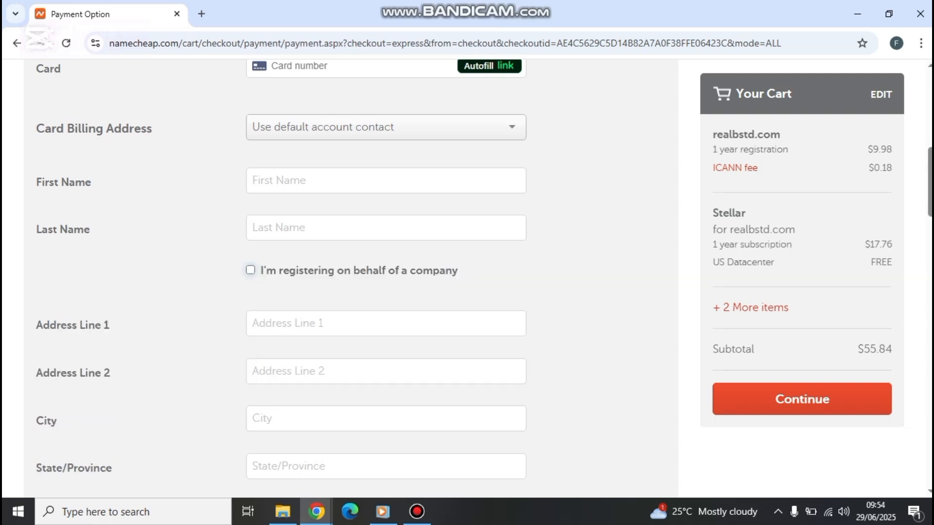
scroll(281, 279, "down", 6)
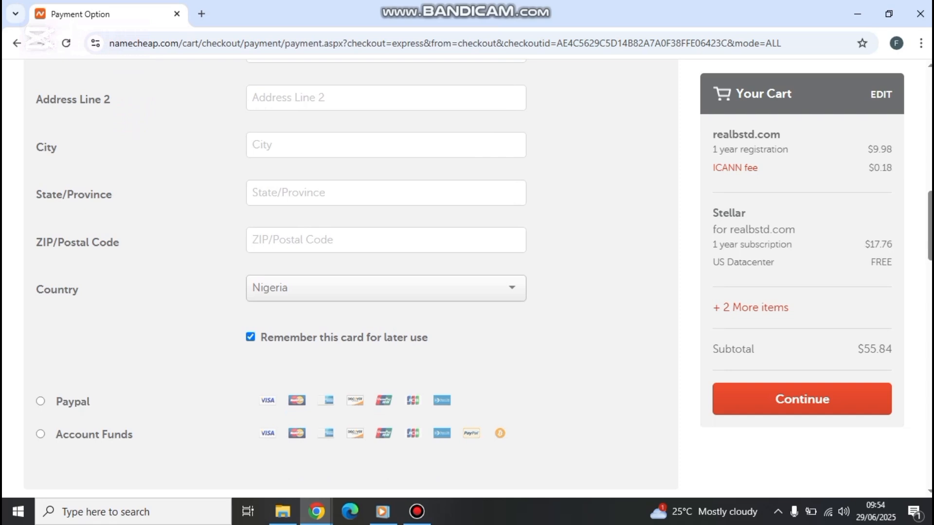
Look over the billing address fields and the cart summary on the payment page
scroll(341, 277, "up", 4)
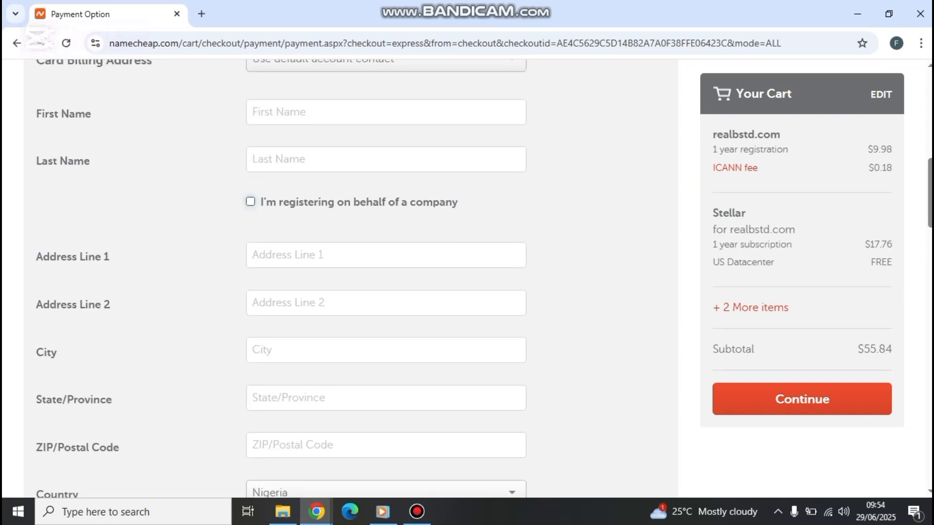
scroll(281, 279, "down", 2)
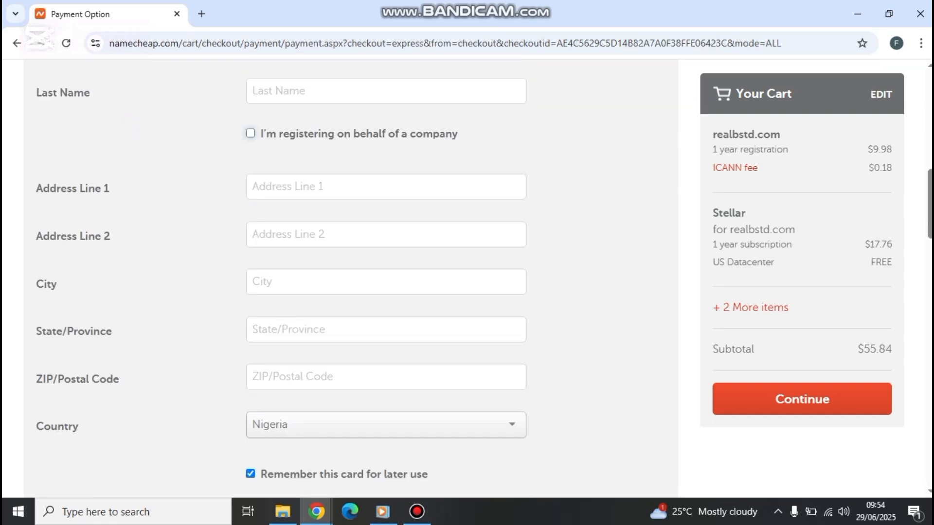
left_click_drag(851, 299, 819, 301)
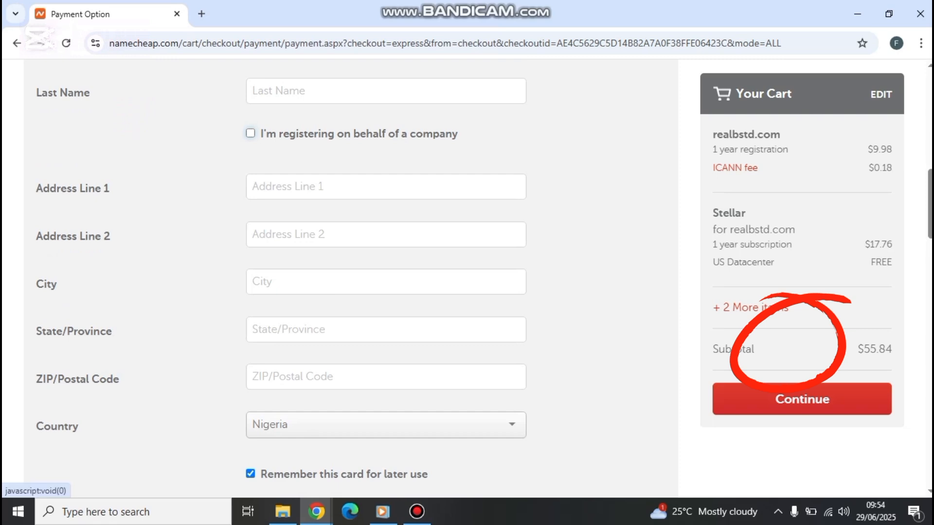
scroll(467, 277, "up", 15)
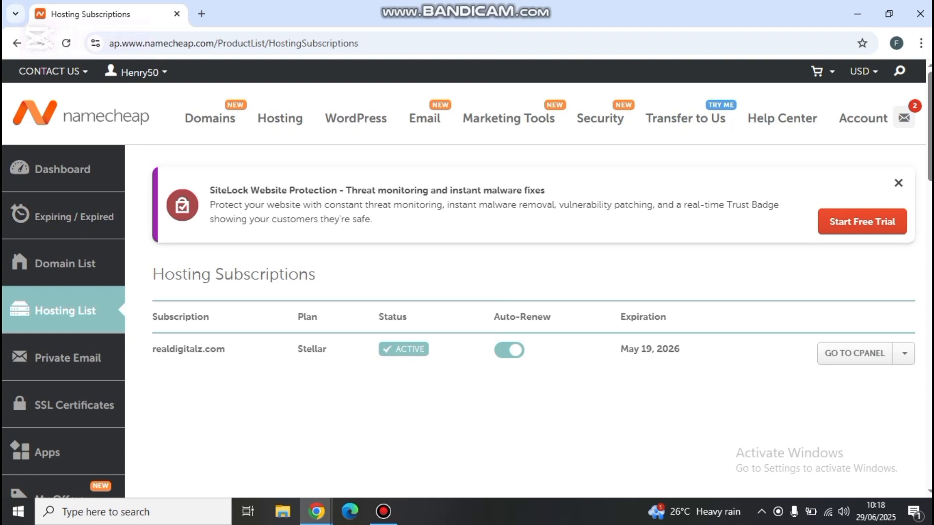
Go to the account dashboard, list the hosting subscriptions and open cPanel for realdigitalz.com
mouse_move(139, 72)
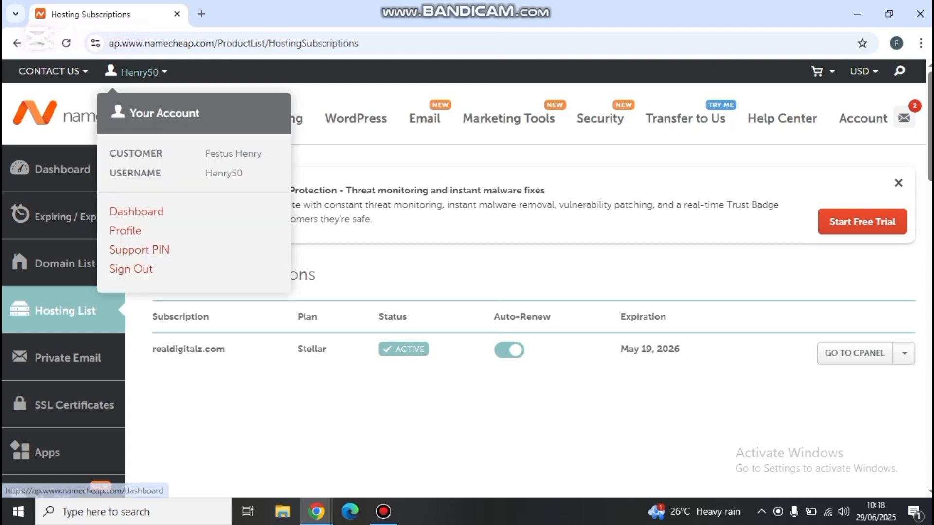
left_click(136, 212)
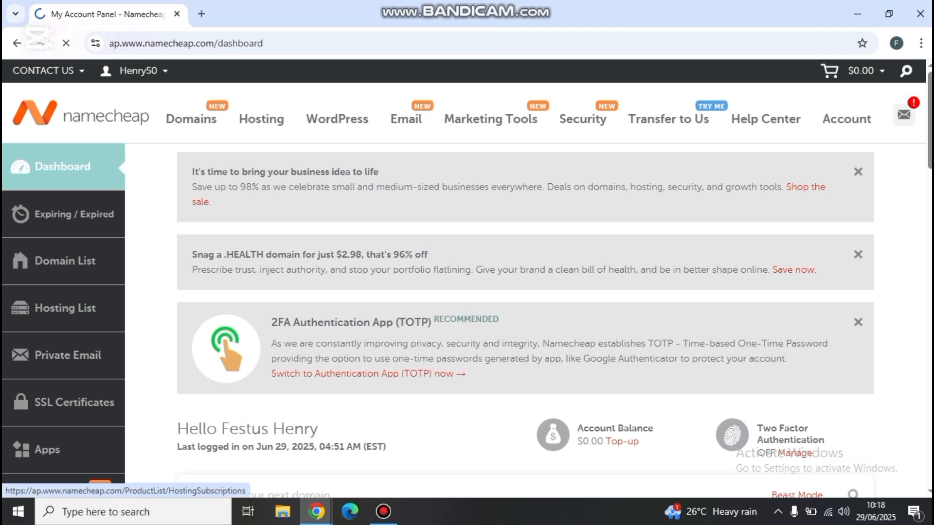
left_click(65, 308)
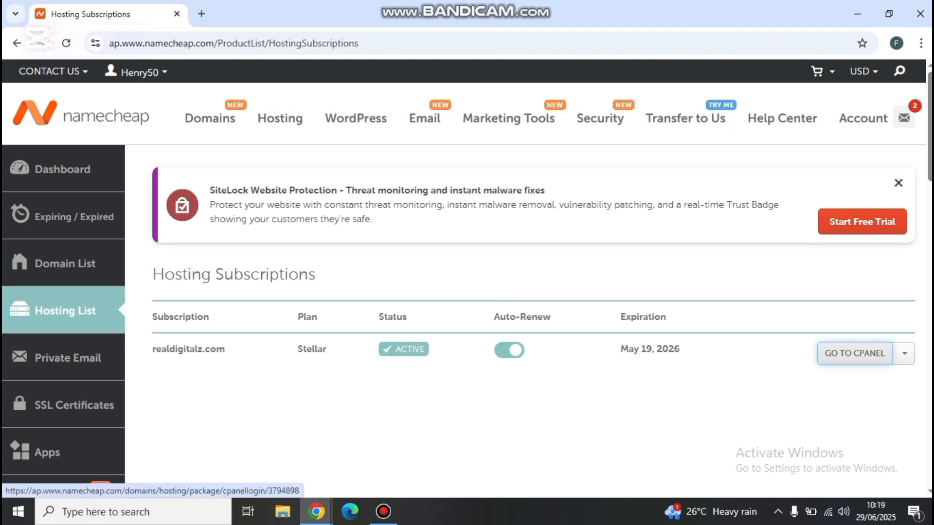
left_click(852, 353)
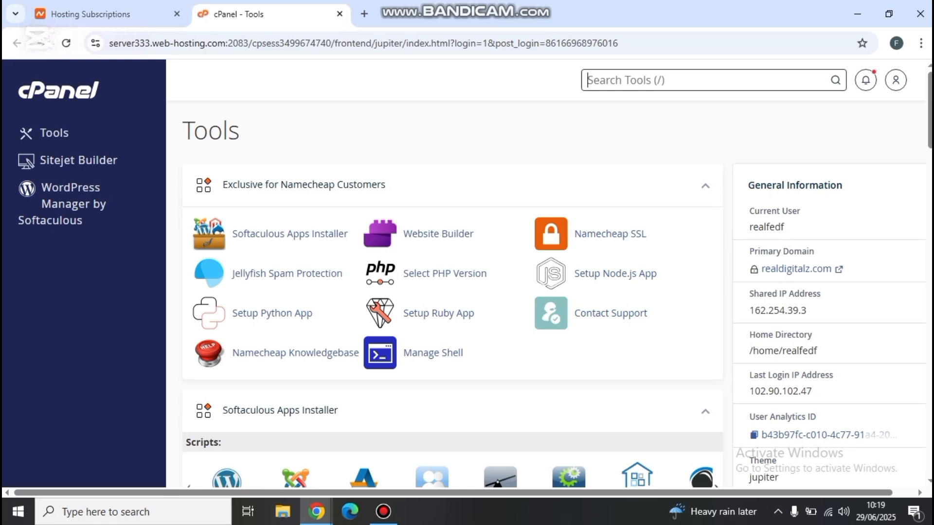
Find WordPress Manager by Softaculous among the cPanel software tools and start a fresh WordPress installation
scroll(452, 299, "down", 8)
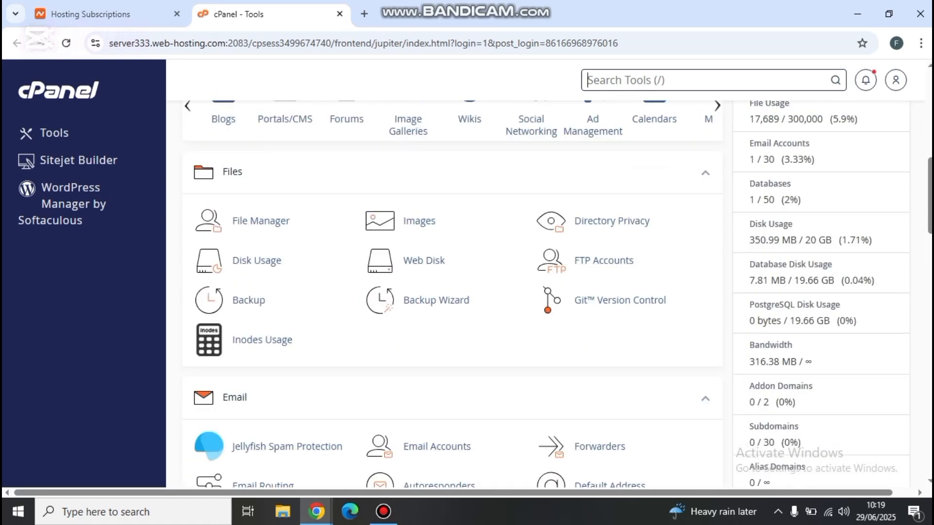
scroll(453, 299, "down", 15)
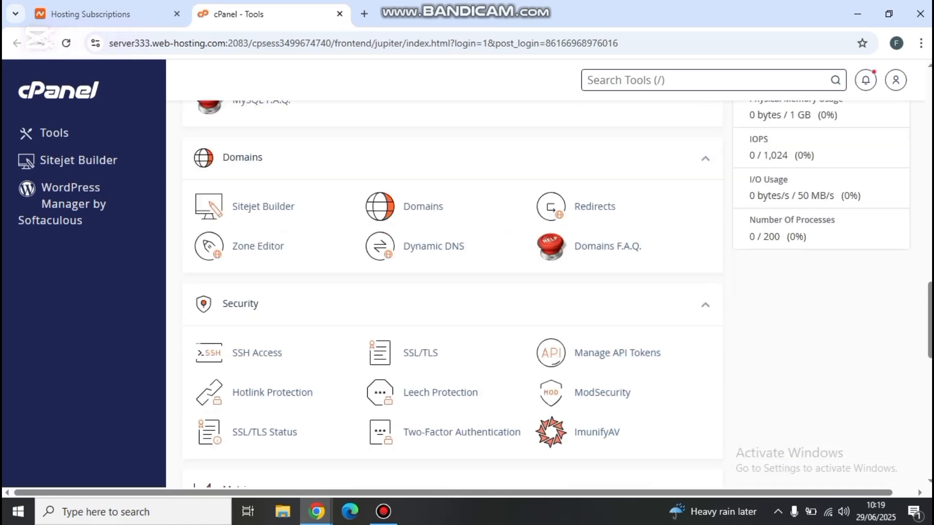
scroll(453, 299, "down", 10)
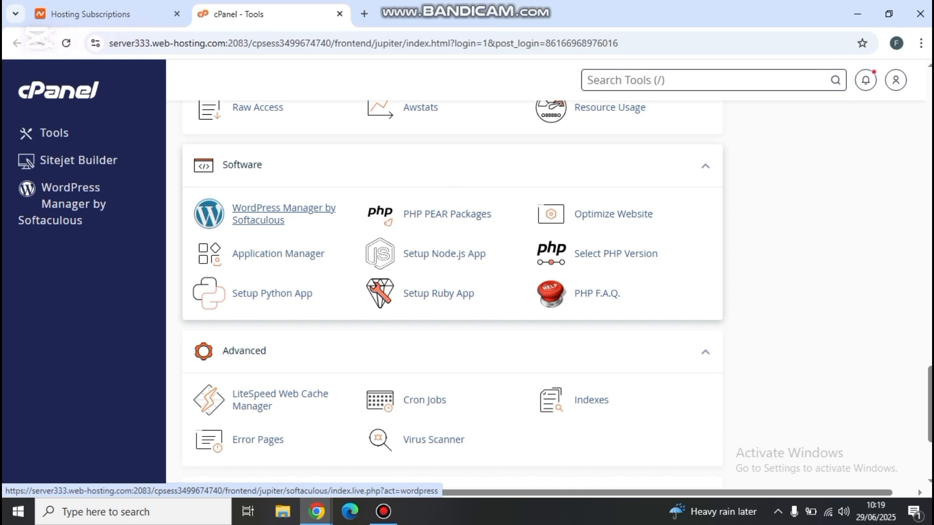
left_click(273, 214)
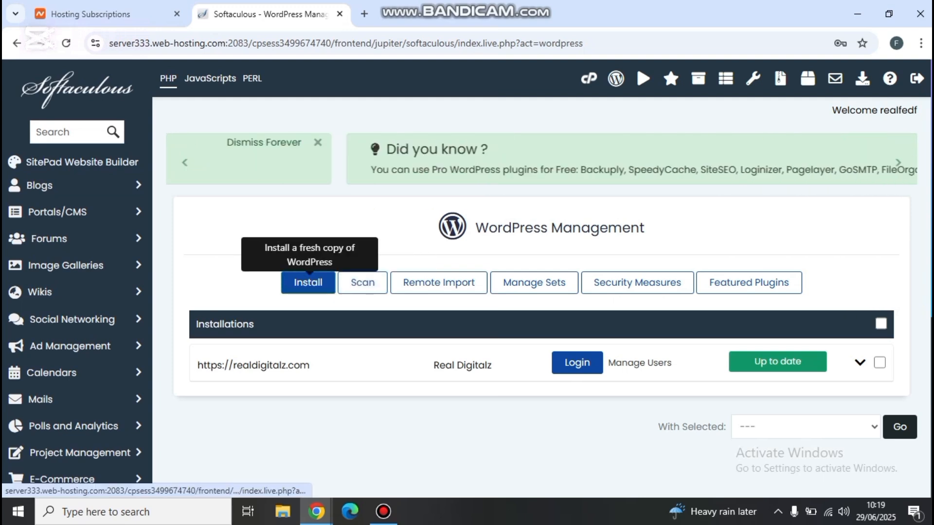
left_click(308, 282)
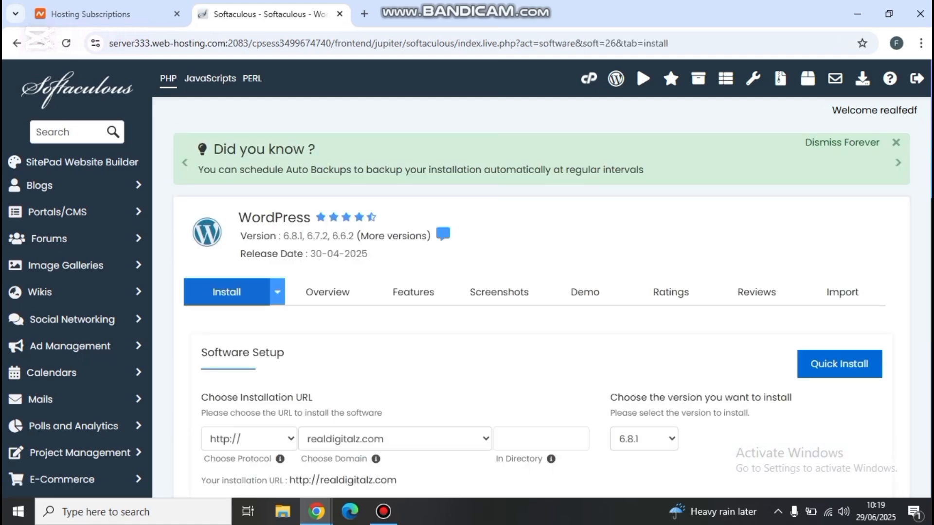
scroll(540, 291, "down", 1)
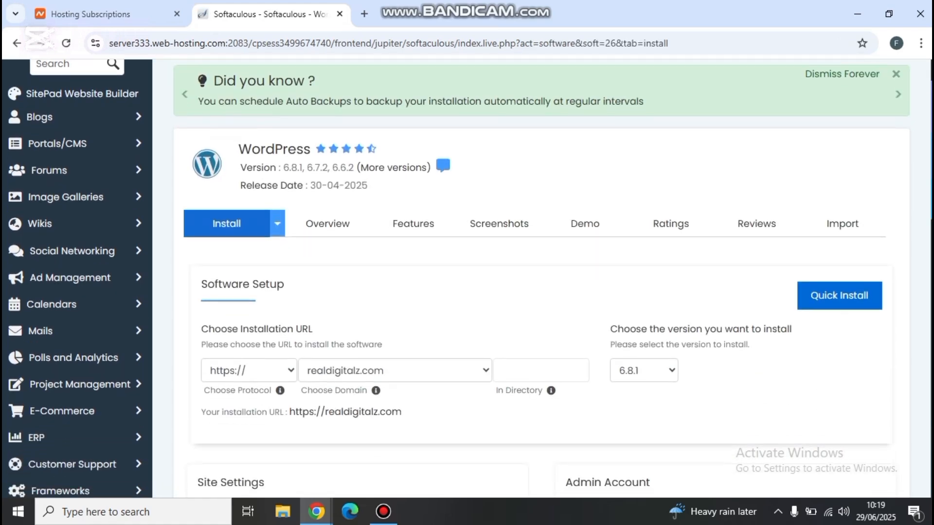
scroll(540, 292, "down", 5)
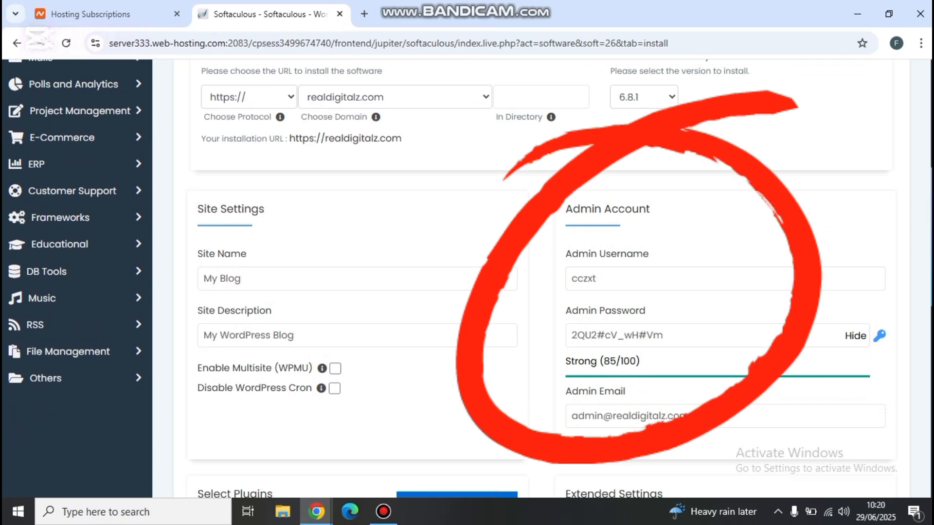
left_click(632, 279)
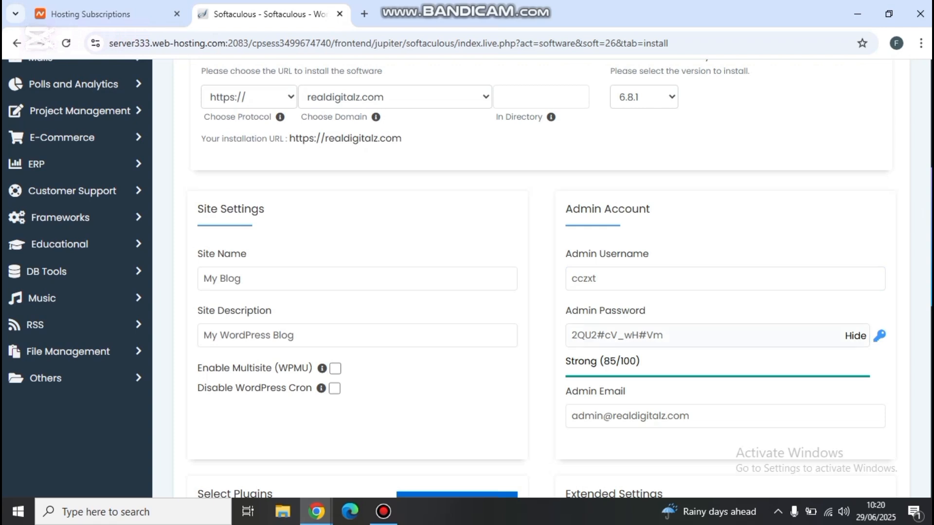
scroll(535, 277, "down", 4)
scroll(535, 277, "down", 8)
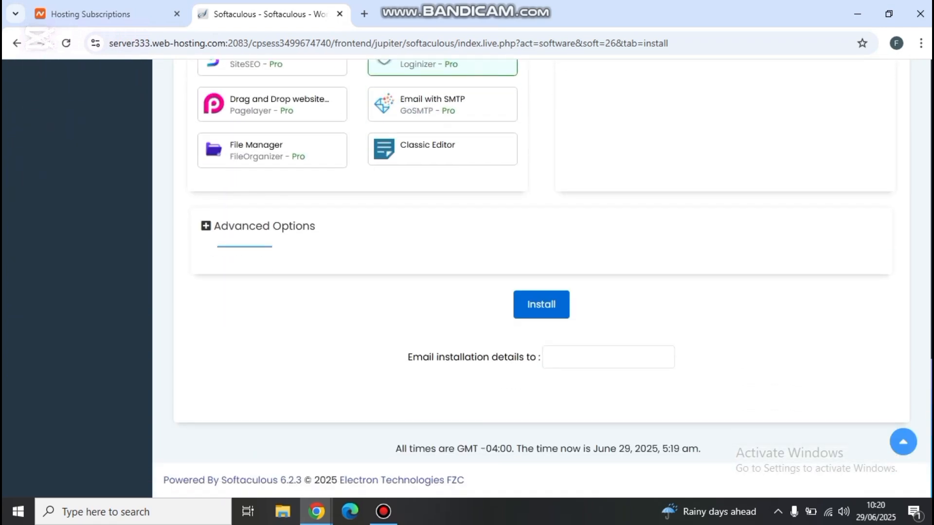
left_click(608, 357)
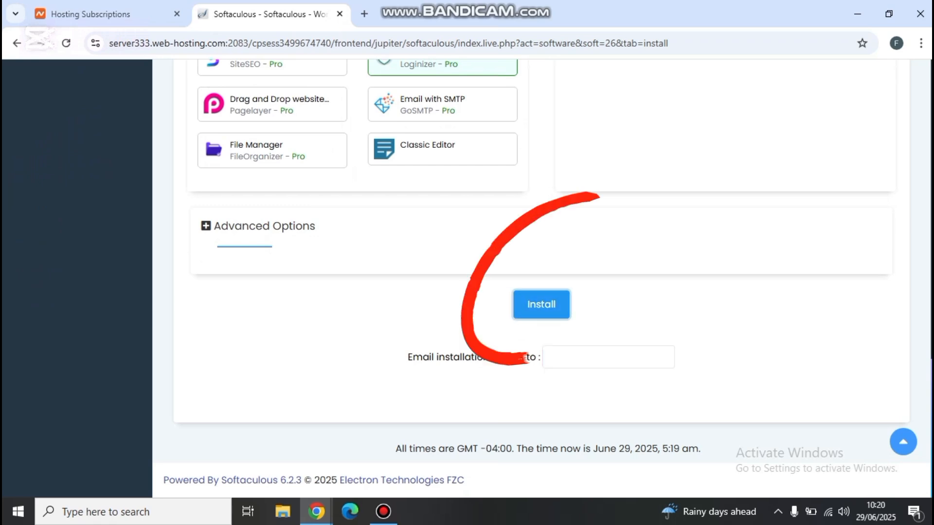
left_click(540, 305)
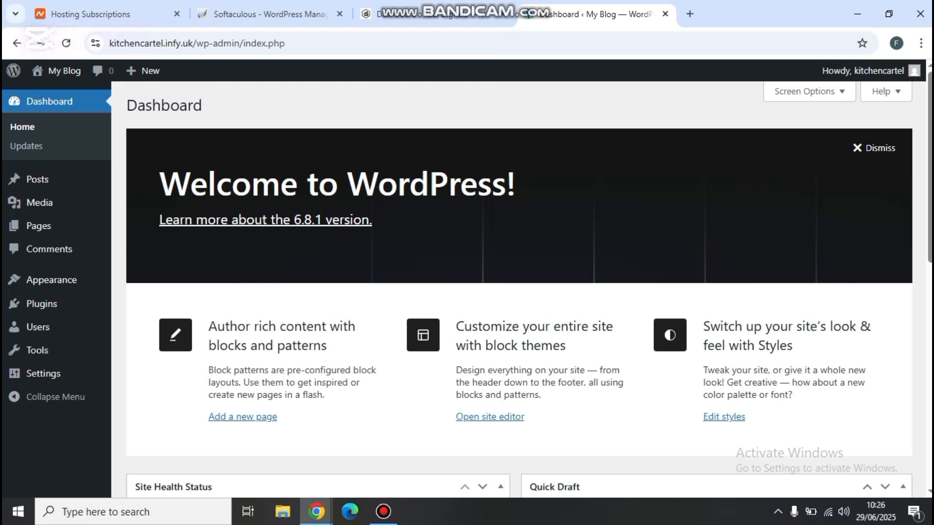
Visit the My Blog site from the WordPress dashboard and look over its homepage down to the footer
mouse_move(61, 71)
left_click(49, 94)
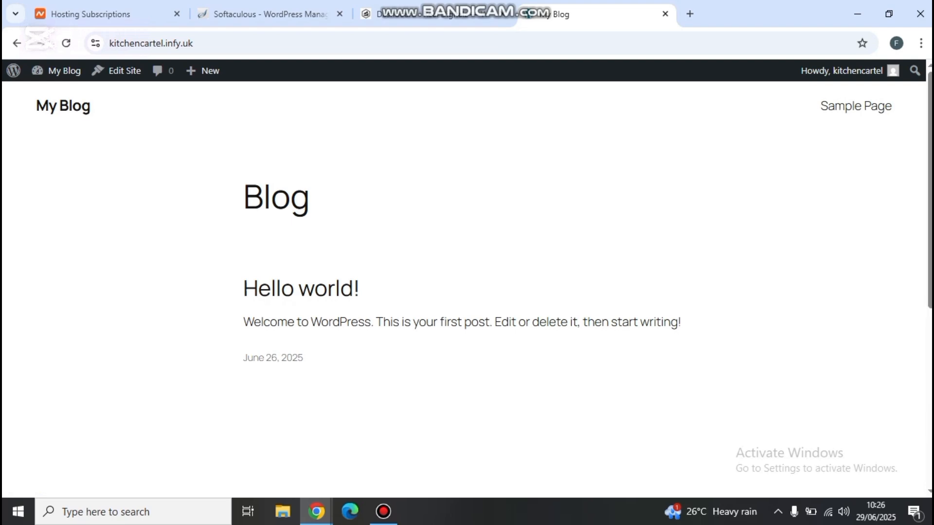
scroll(466, 287, "down", 5)
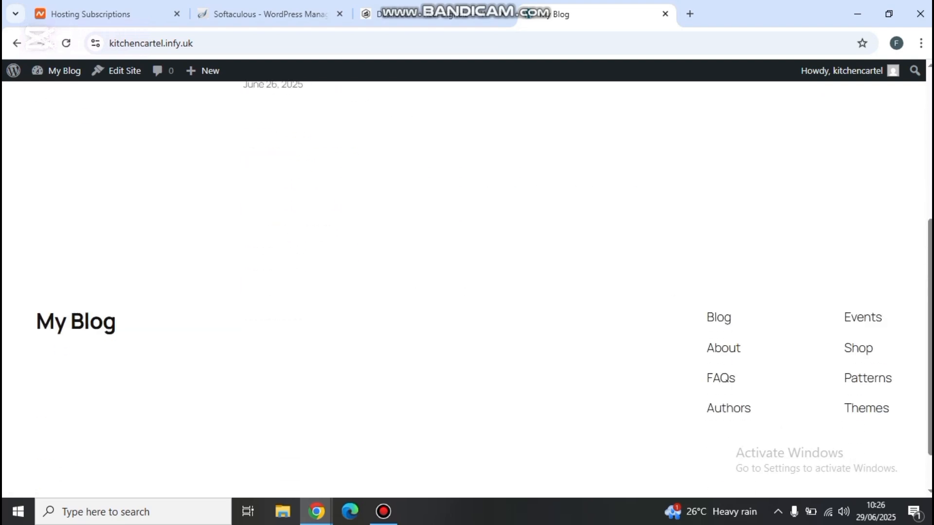
scroll(467, 287, "up", 5)
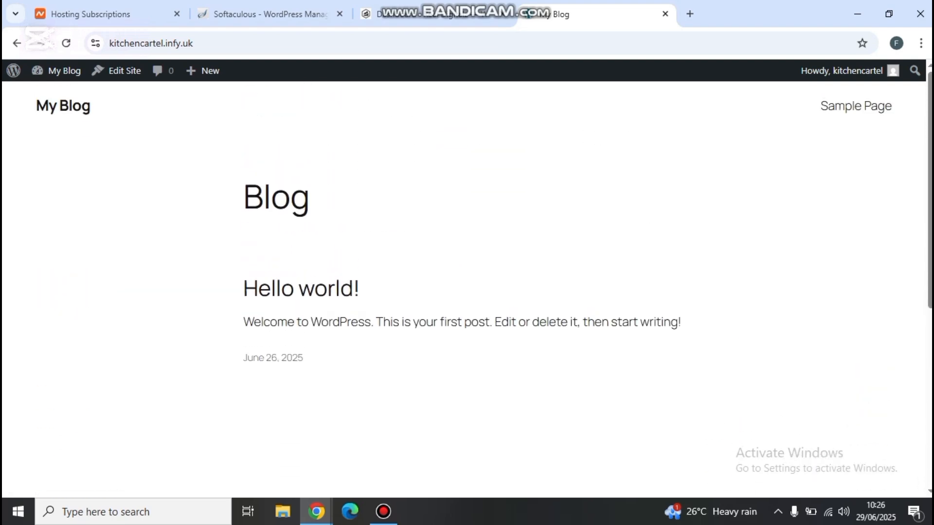
mouse_move(14, 71)
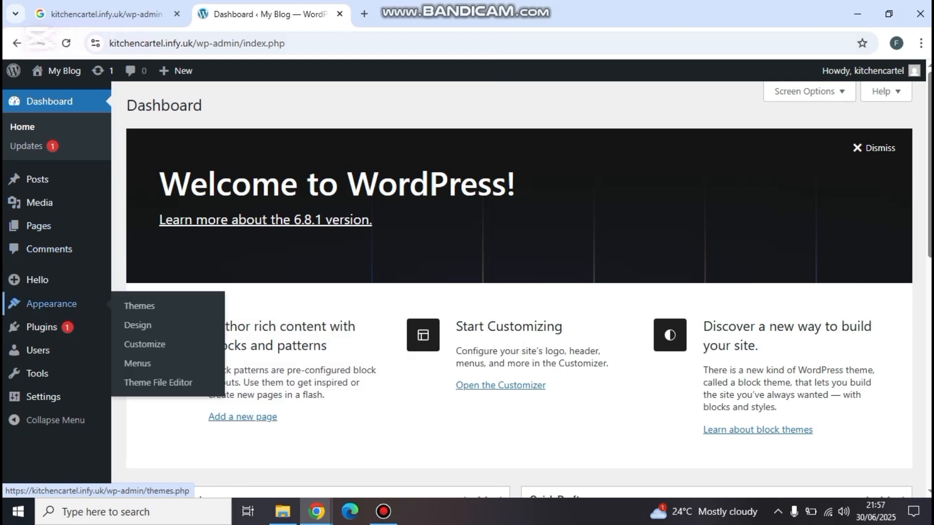
Open the installed themes page, go on to adding a theme and search the theme directory for Astra
left_click(51, 304)
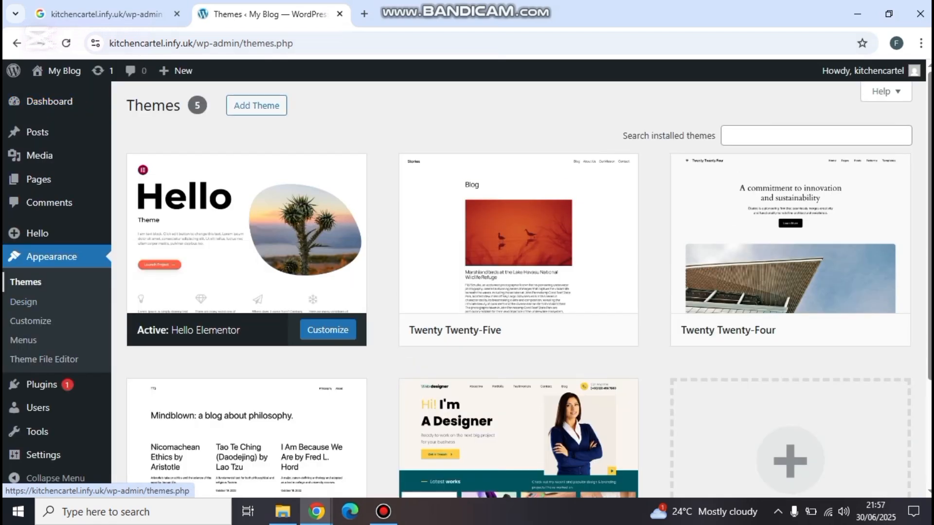
mouse_move(247, 238)
left_click(27, 282)
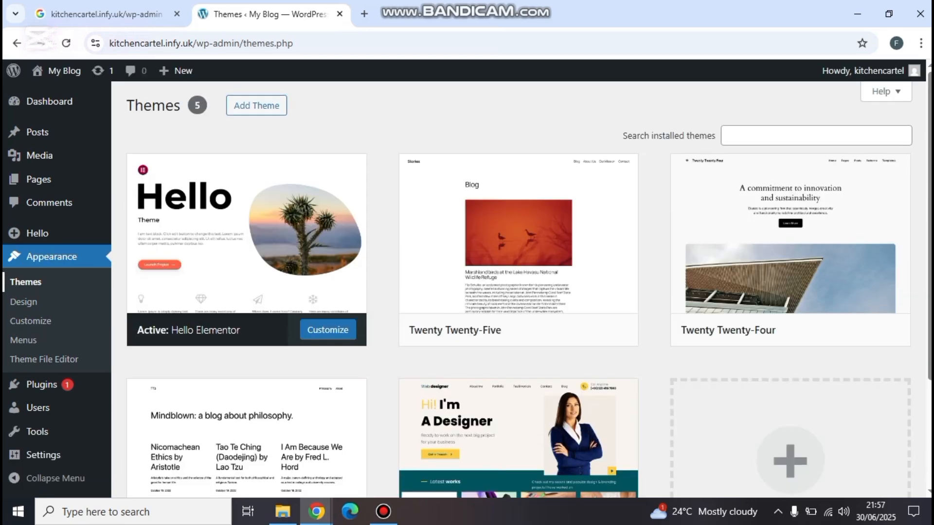
mouse_move(518, 238)
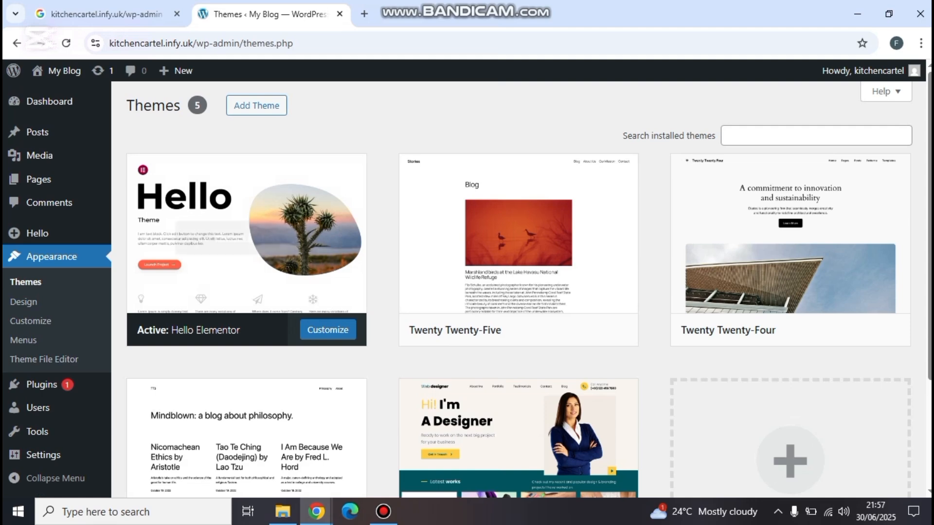
left_click(256, 106)
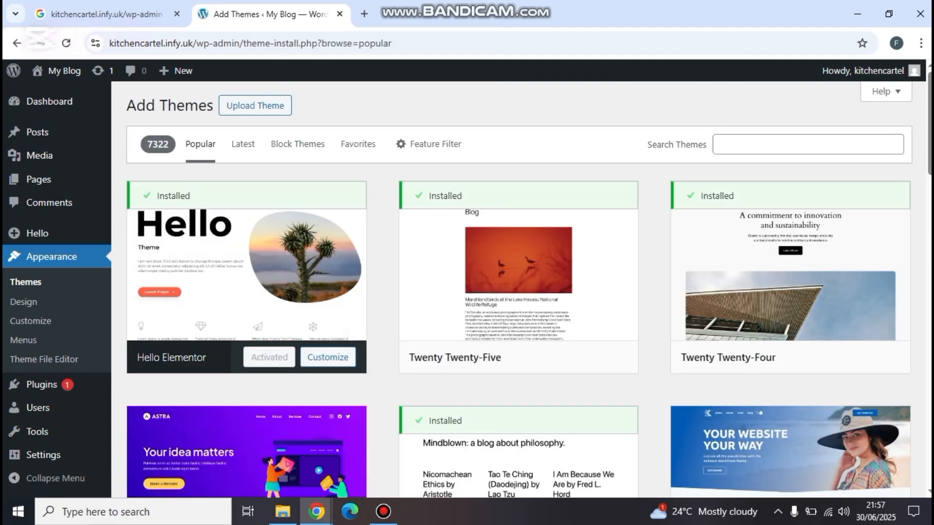
left_click(808, 144)
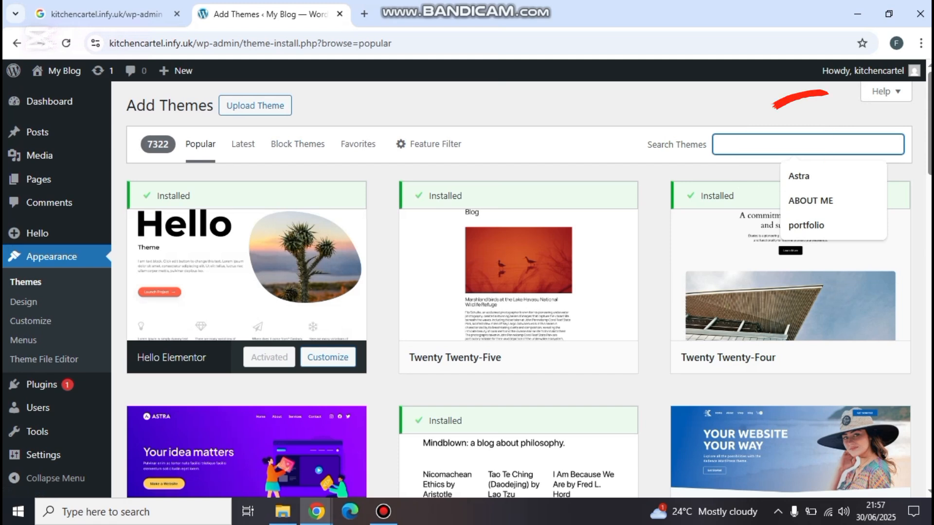
type("As")
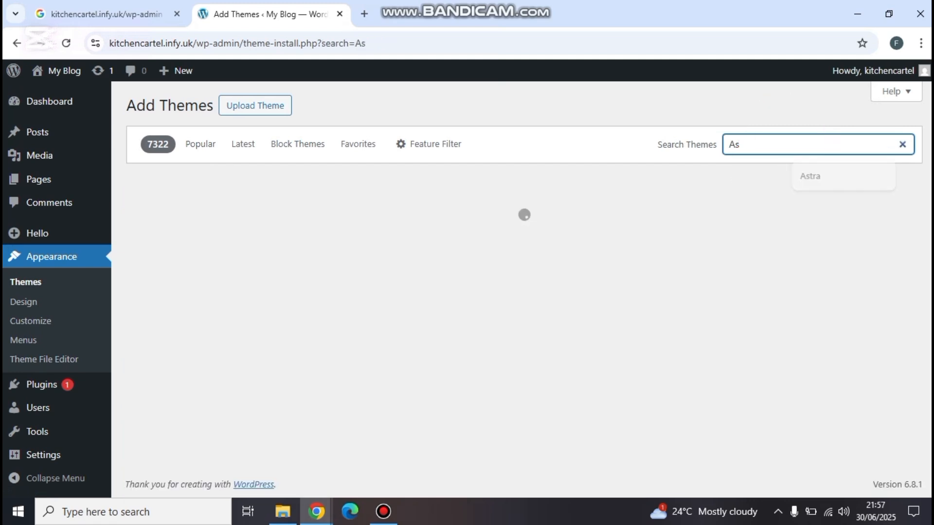
type("tra")
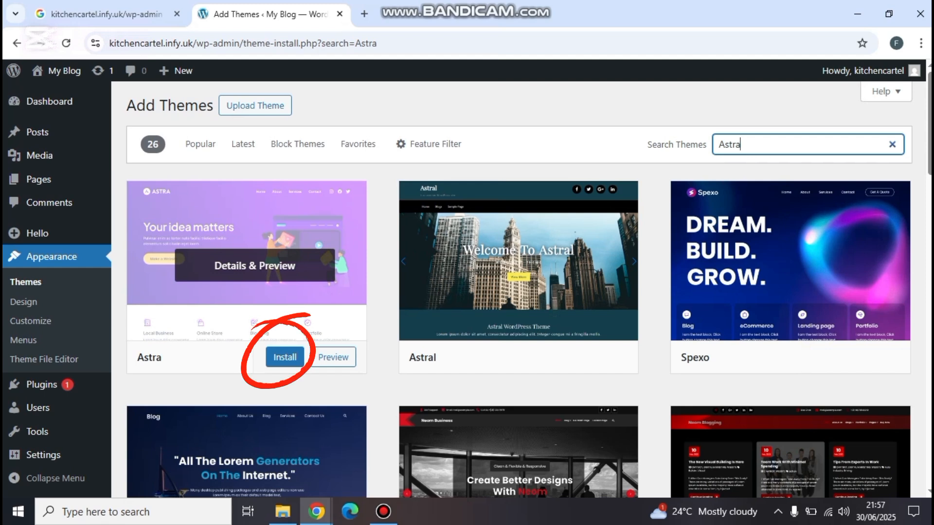
Install and activate the Astra theme, and check it among the installed themes
left_click(285, 357)
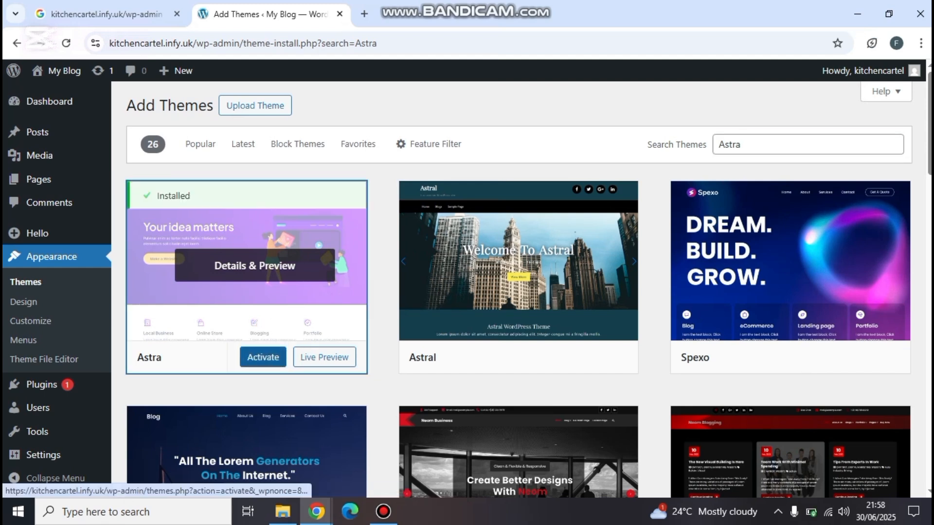
left_click(262, 357)
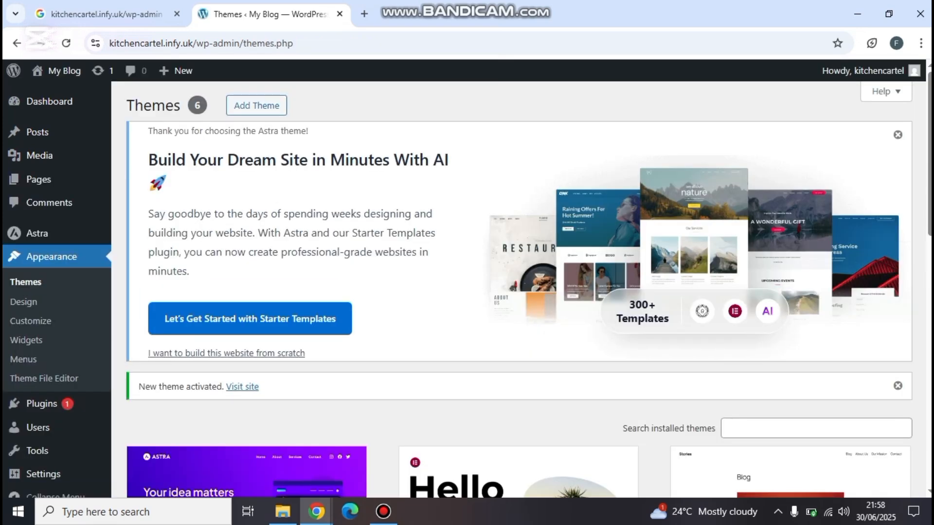
scroll(247, 311, "down", 4)
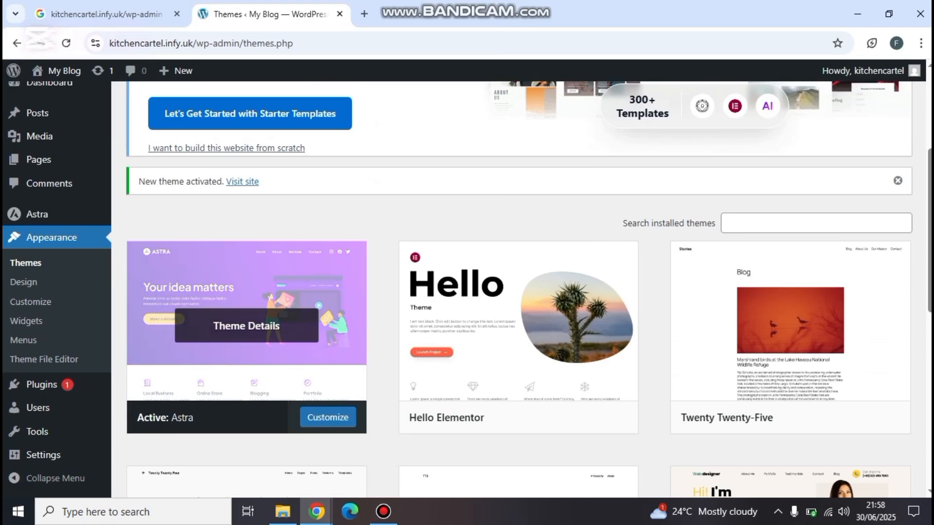
scroll(246, 341, "down", 3)
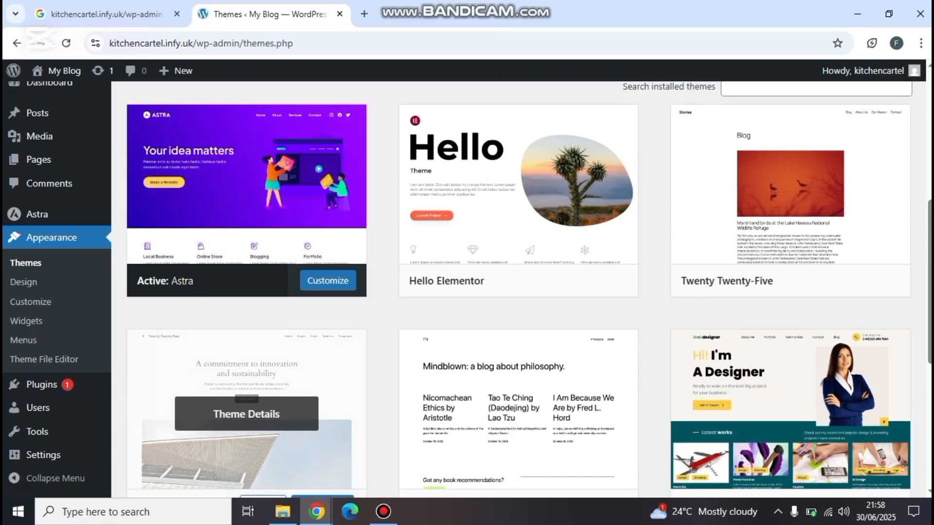
scroll(247, 403, "up", 4)
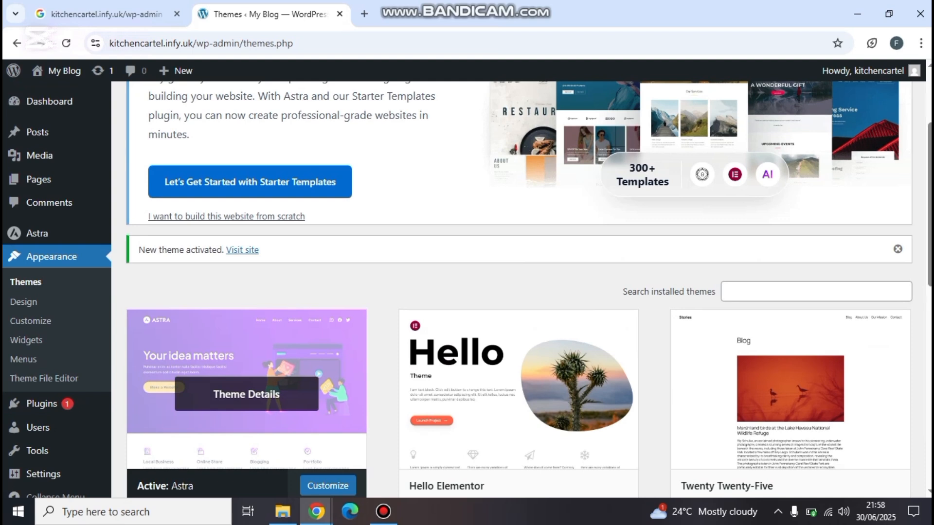
Open the site's installed plugins page and go on to adding a new plugin
scroll(247, 393, "down", 1)
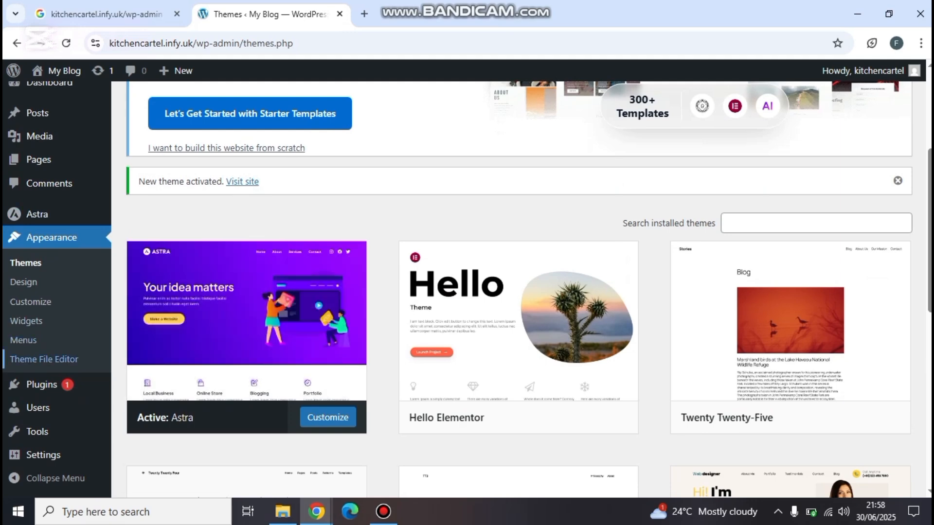
left_click(42, 385)
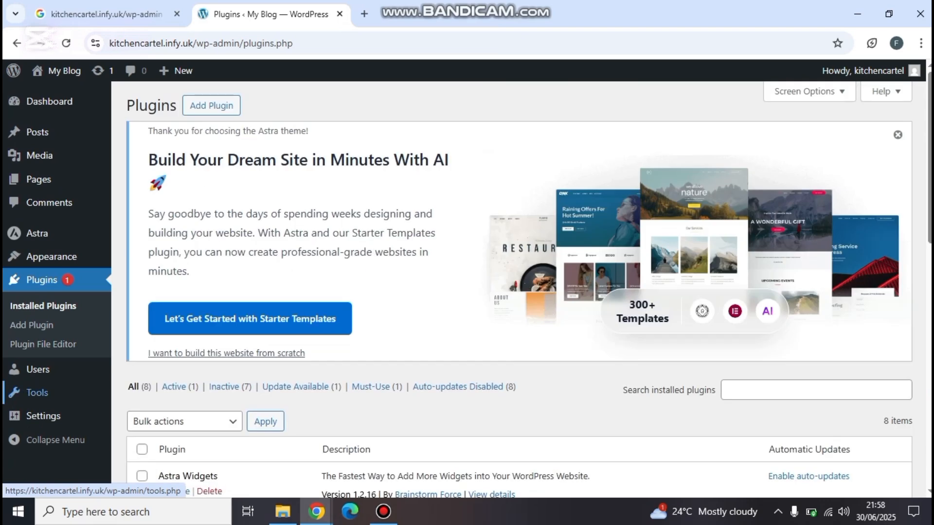
scroll(519, 292, "down", 1)
scroll(519, 292, "up", 1)
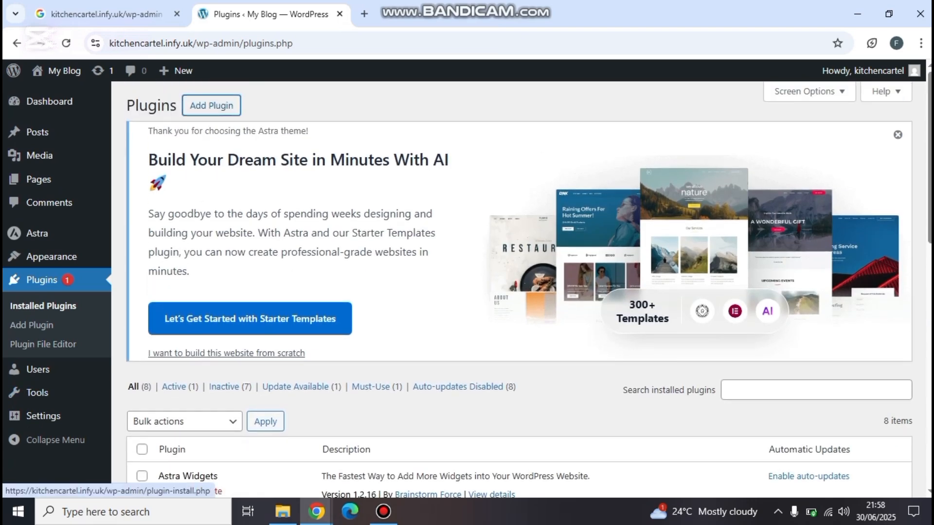
left_click(211, 105)
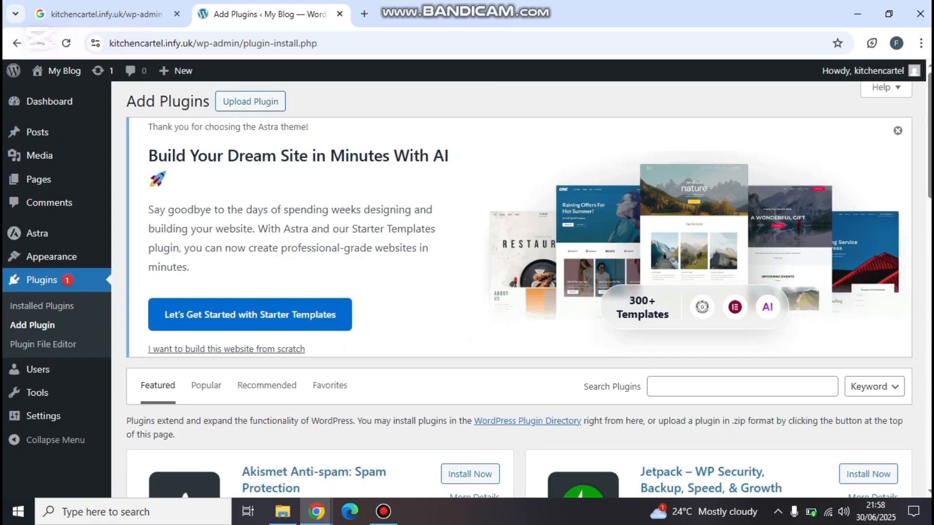
Search the plugin directory for Elementor and activate the Elementor Website Builder plugin
scroll(519, 291, "down", 1)
left_click(742, 322)
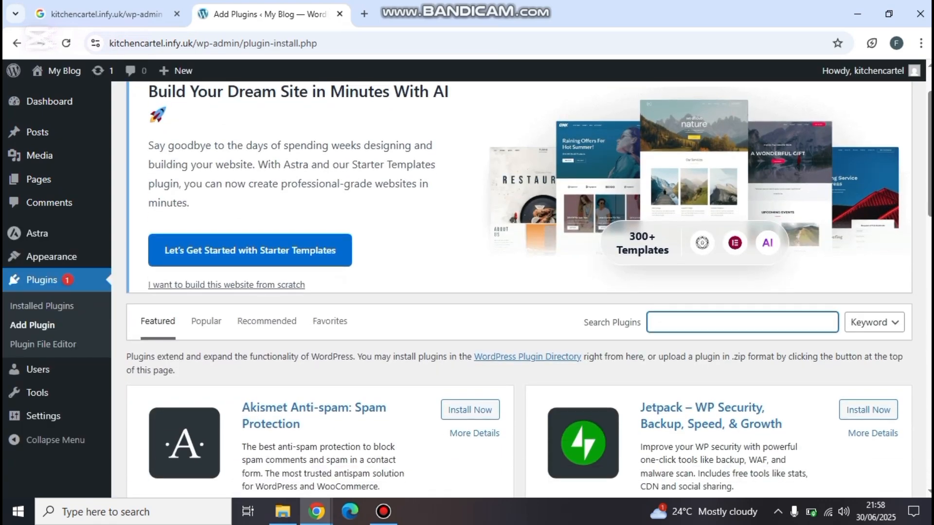
type("Elementor")
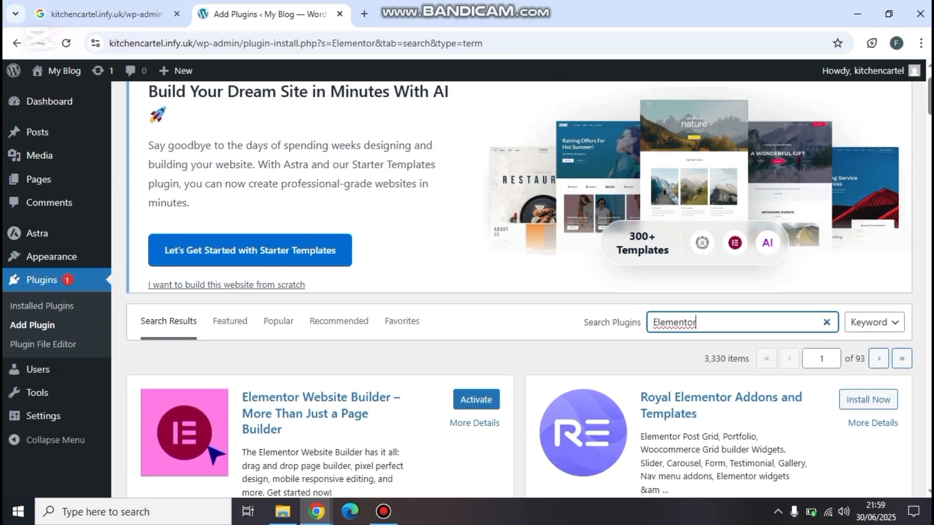
scroll(520, 292, "down", 2)
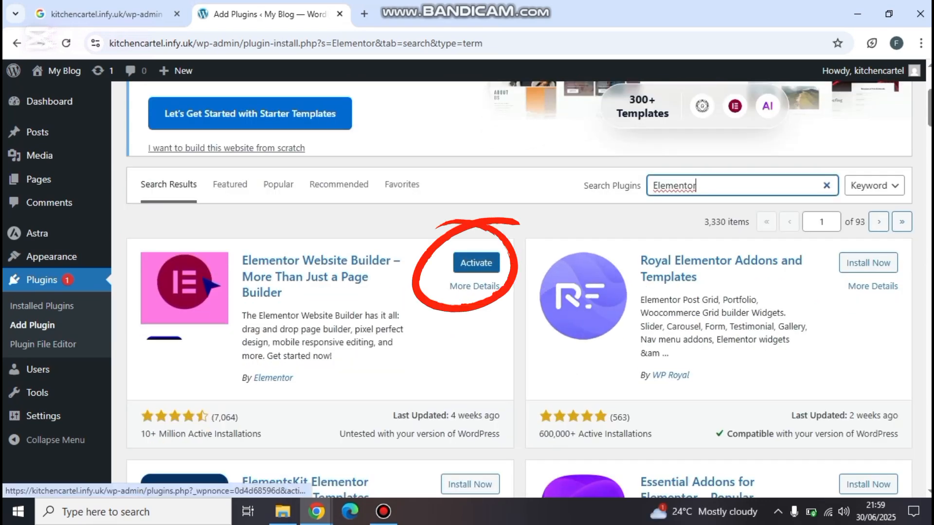
left_click(476, 262)
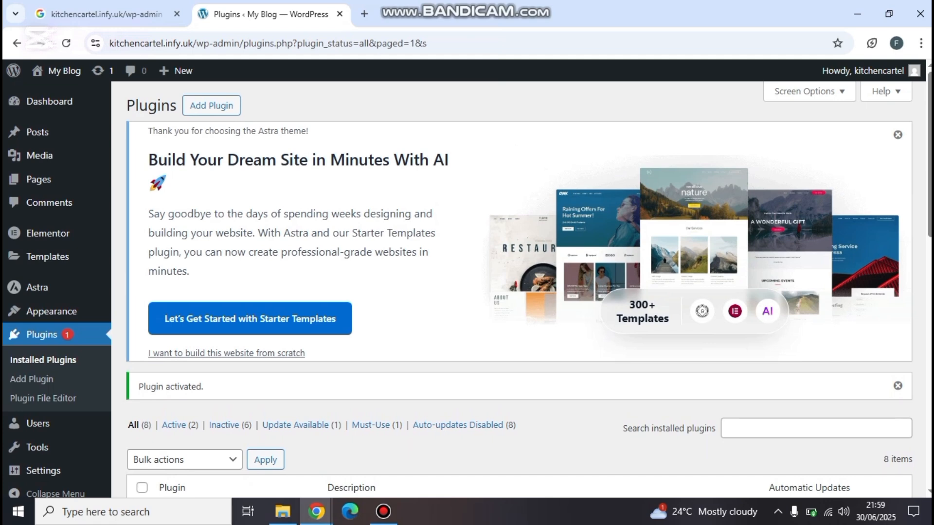
Visit the My Blog homepage to check it with the Astra theme, and return to the WordPress admin's About page
mouse_move(37, 287)
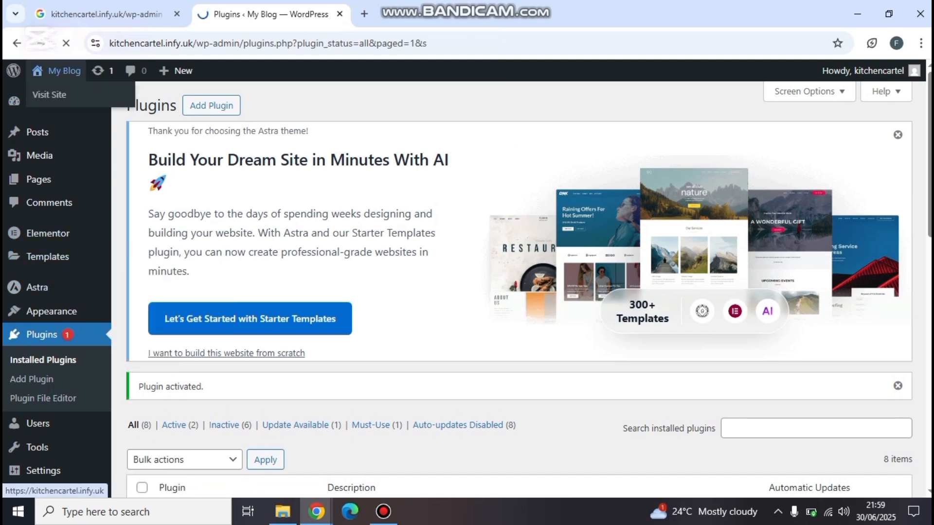
left_click(63, 73)
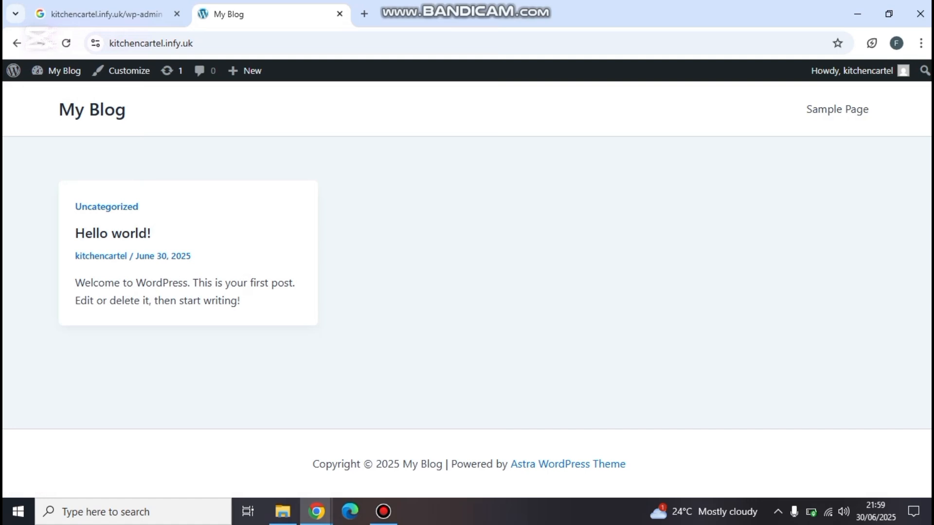
mouse_move(13, 71)
left_click(42, 93)
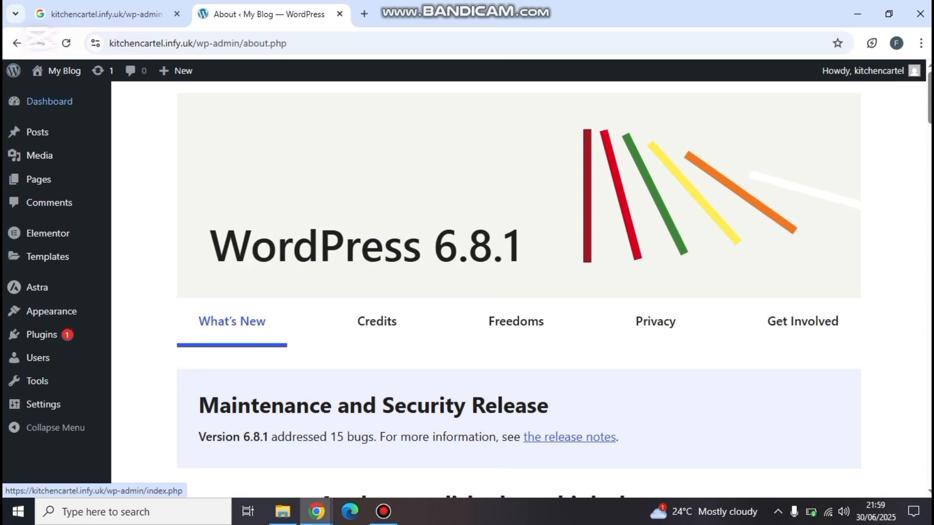
Go back to the plugins list and start adding another plugin
scroll(49, 121, "down", 1)
mouse_move(47, 335)
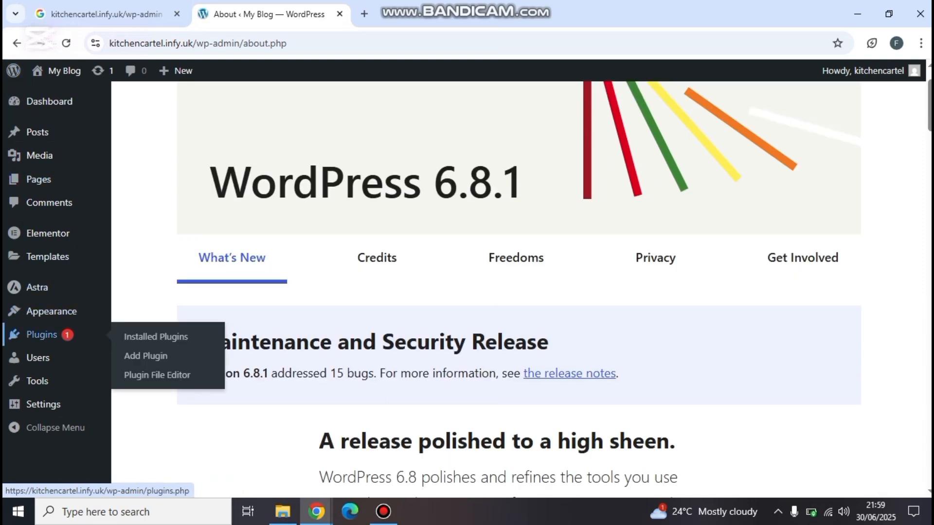
left_click(46, 335)
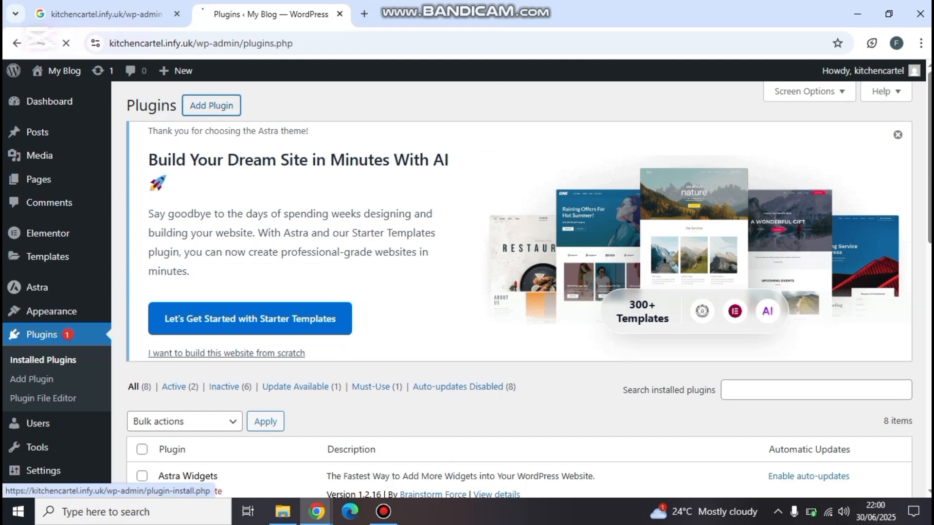
left_click(211, 105)
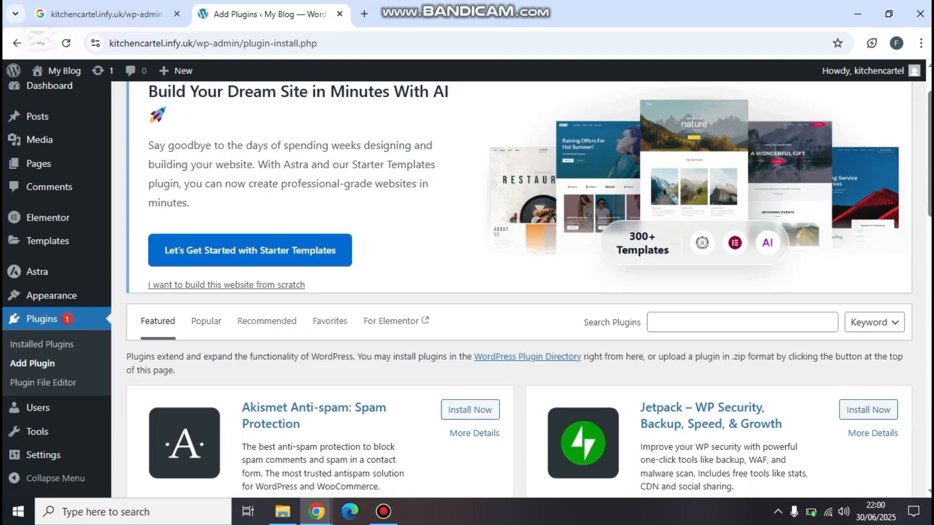
Find the Starter Templates plugin by searching for "Starter template", update it and open its details
left_click(742, 322)
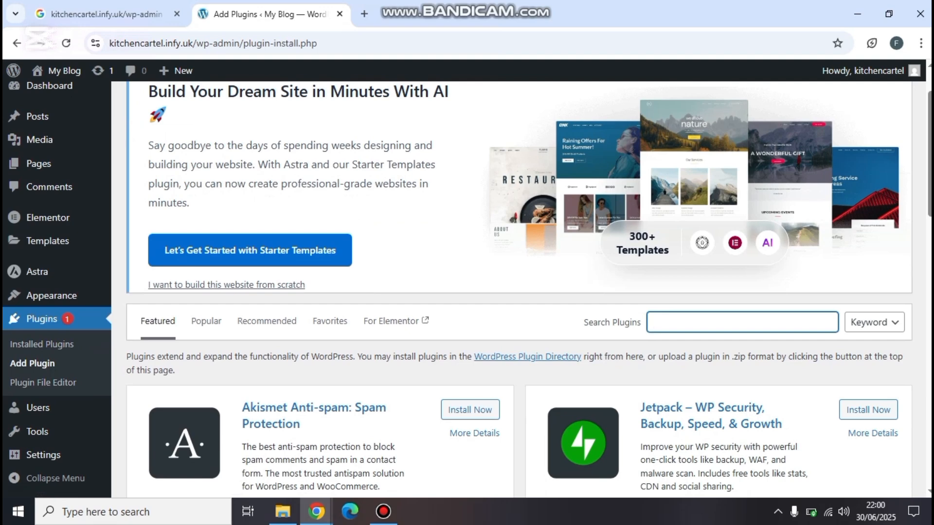
type("Starter template")
scroll(519, 288, "down", 3)
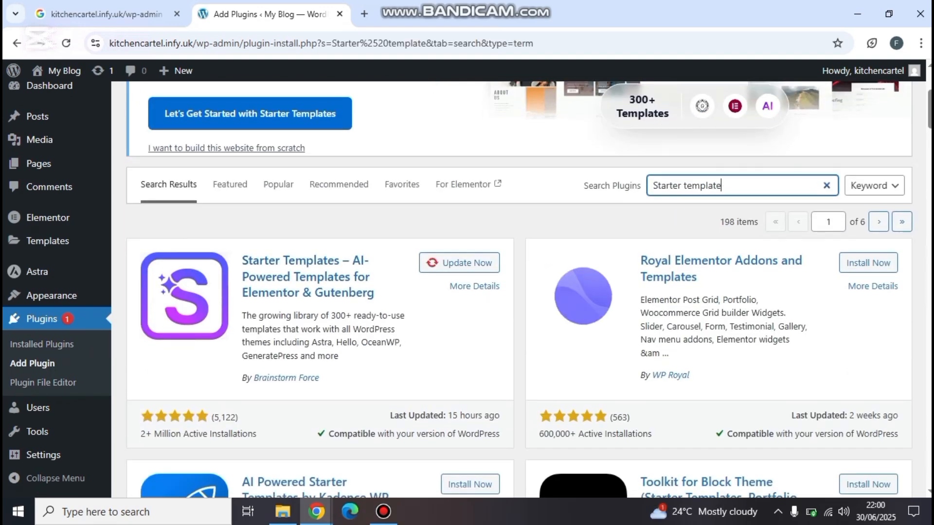
left_click(459, 262)
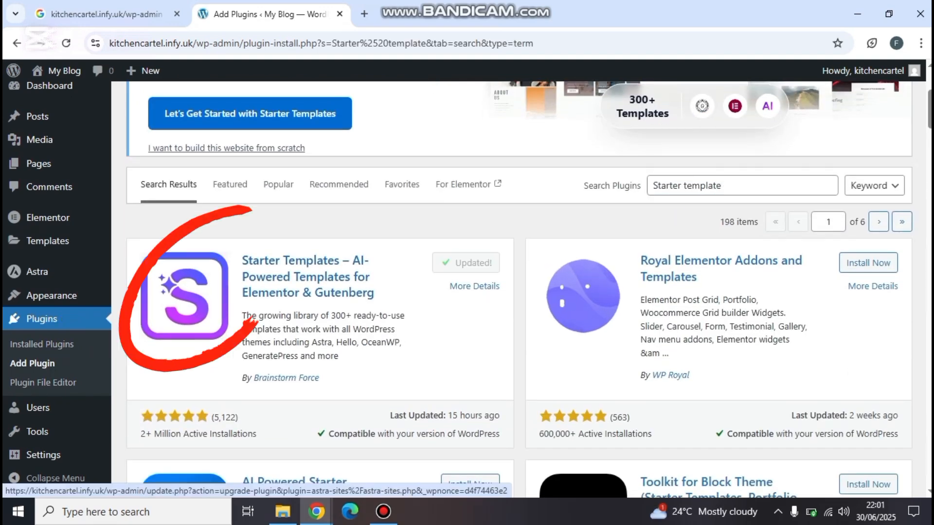
left_click(474, 286)
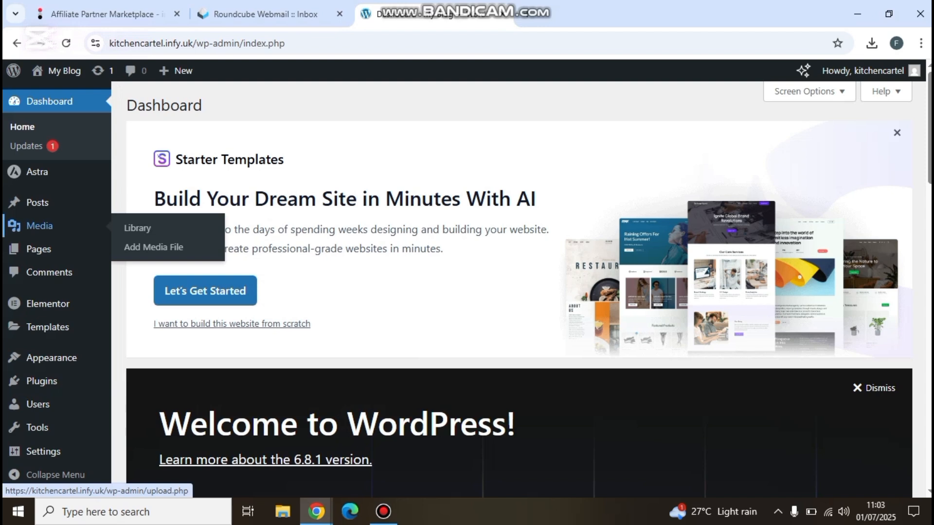
Open the Starter Templates library for the site, choosing Classic Starter Templates with Elementor as the page builder
scroll(63, 226, "down", 1)
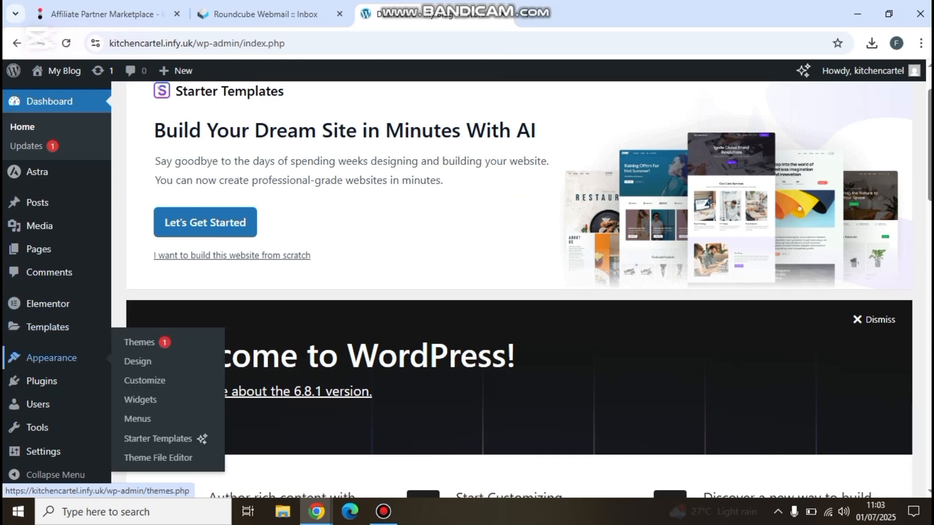
left_click(51, 358)
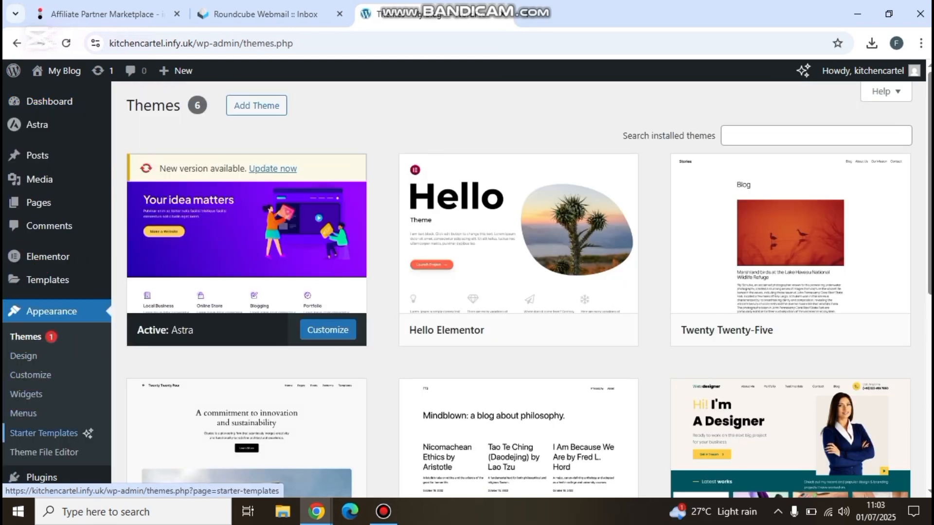
left_click(44, 433)
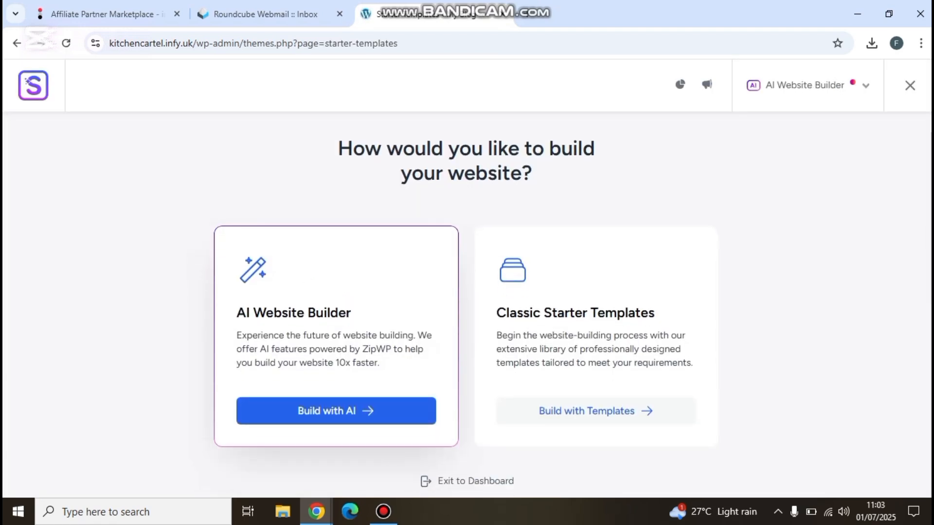
left_click(594, 411)
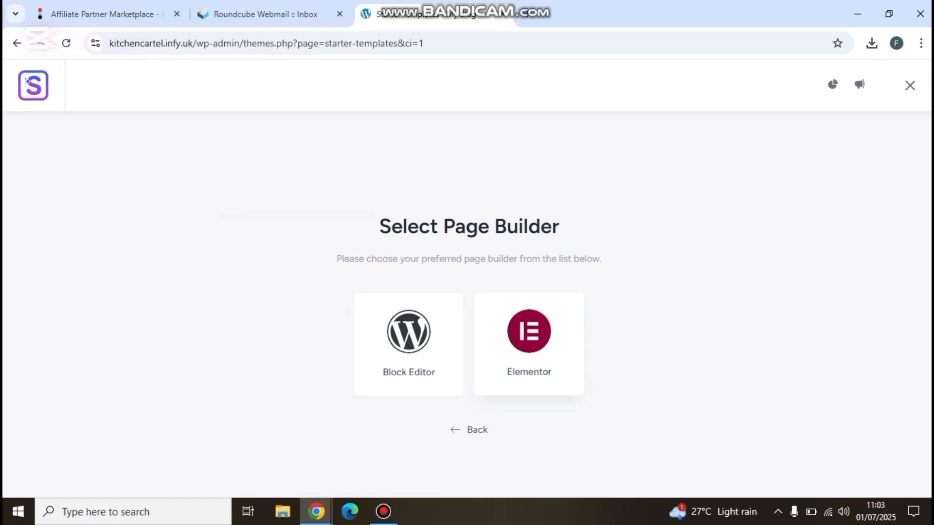
left_click(529, 335)
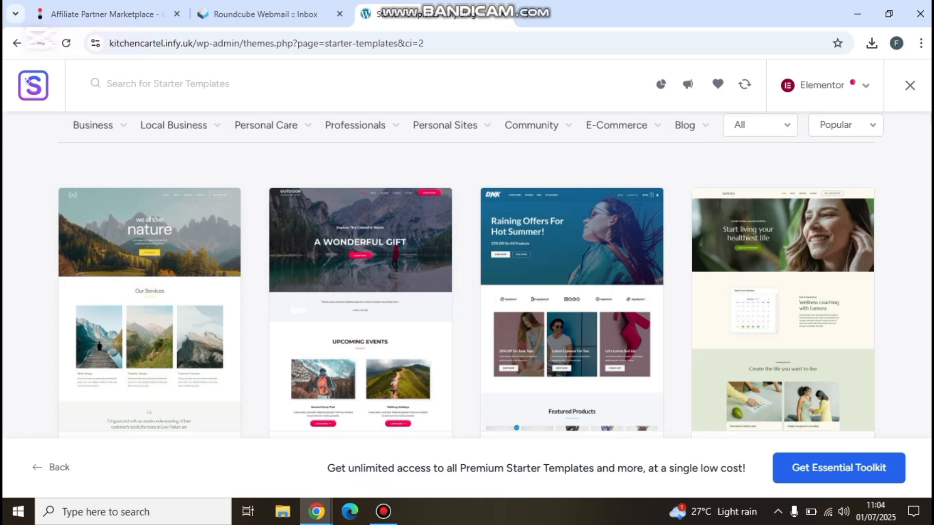
Browse the Elementor starter templates and examine the website categories on offer, from Business and Personal Care through to Blog
scroll(467, 272, "down", 8)
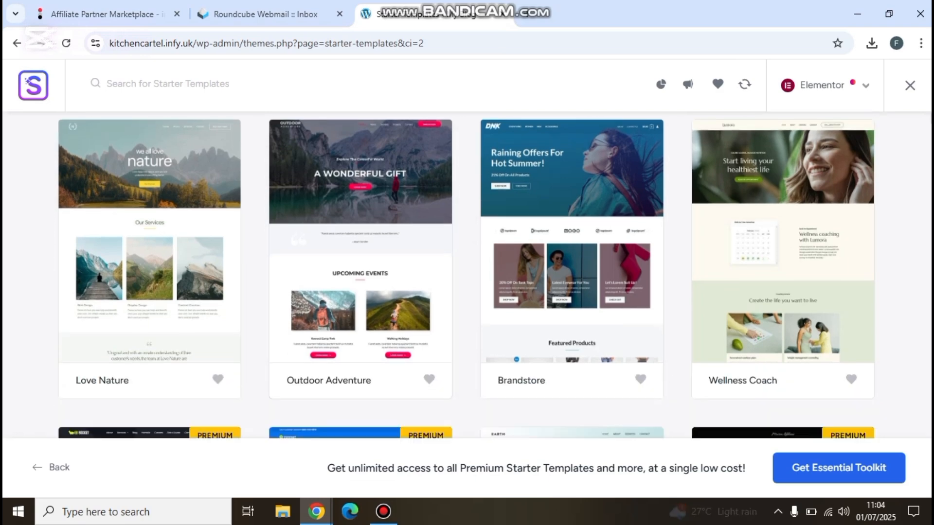
scroll(467, 273, "up", 10)
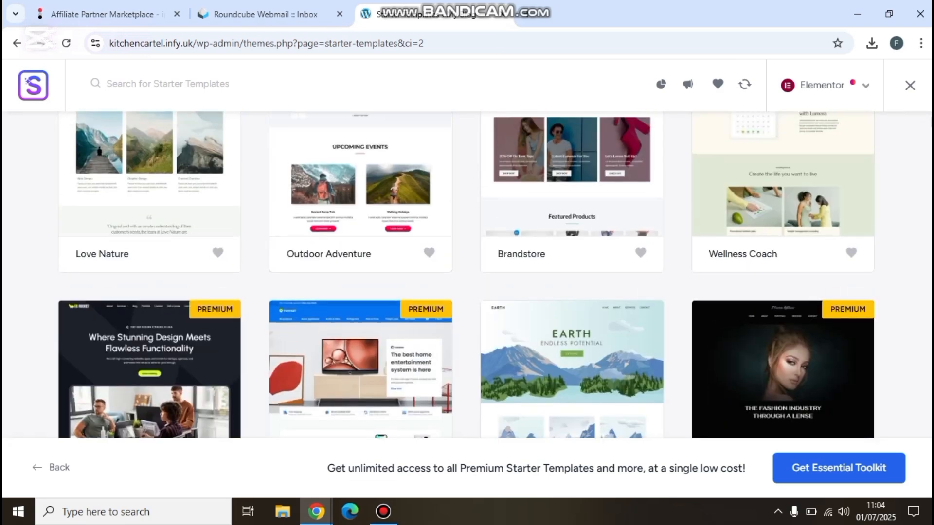
scroll(466, 272, "up", 1)
mouse_move(99, 276)
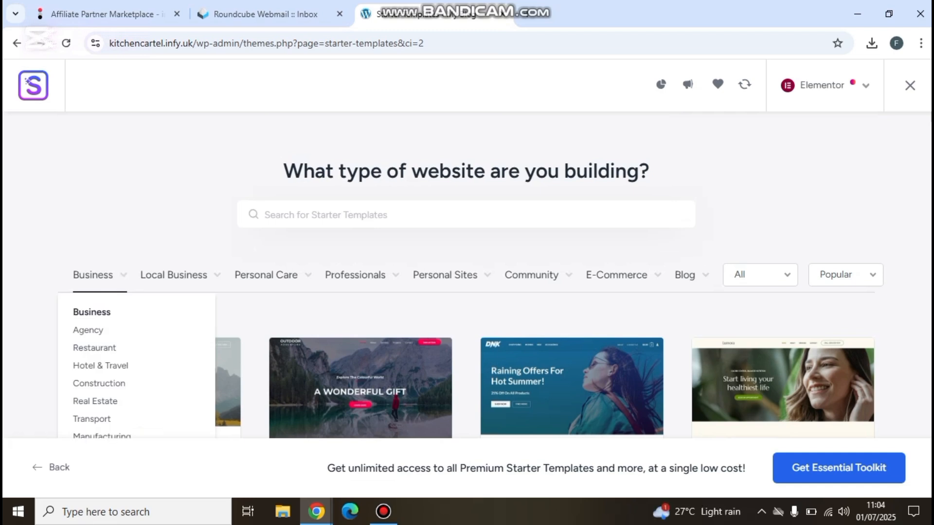
mouse_move(174, 275)
mouse_move(266, 275)
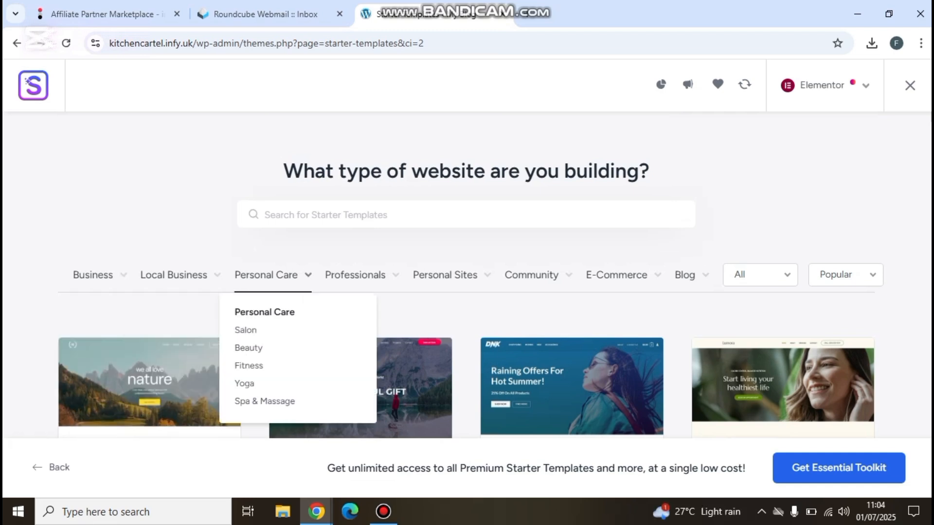
mouse_move(355, 275)
mouse_move(445, 275)
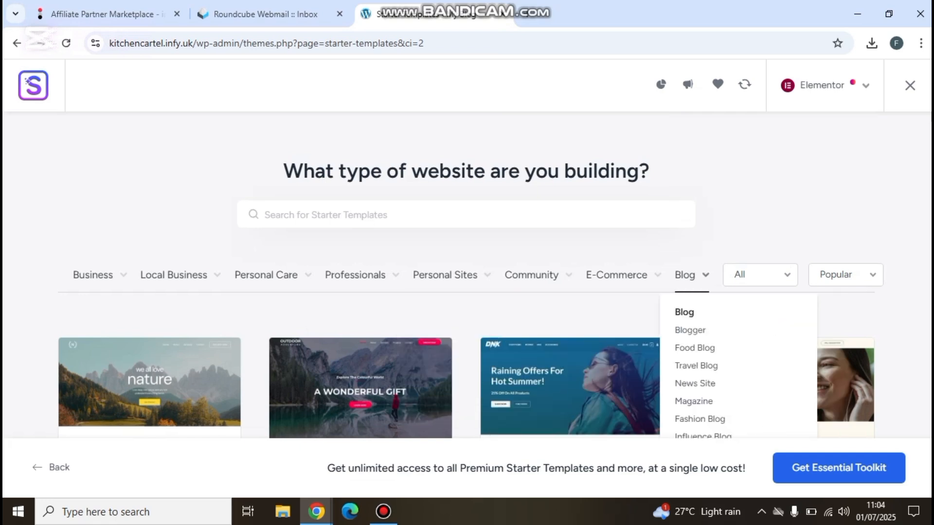
scroll(466, 292, "down", 3)
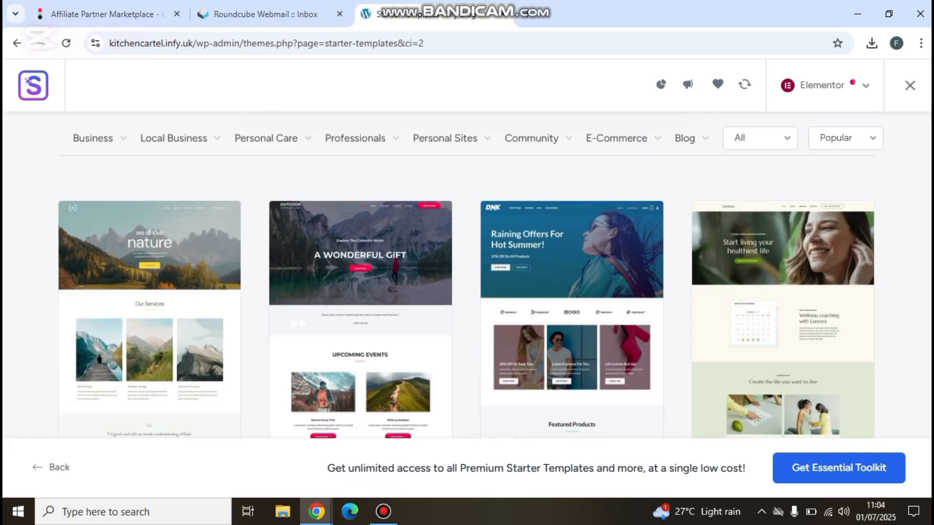
scroll(471, 258, "down", 1)
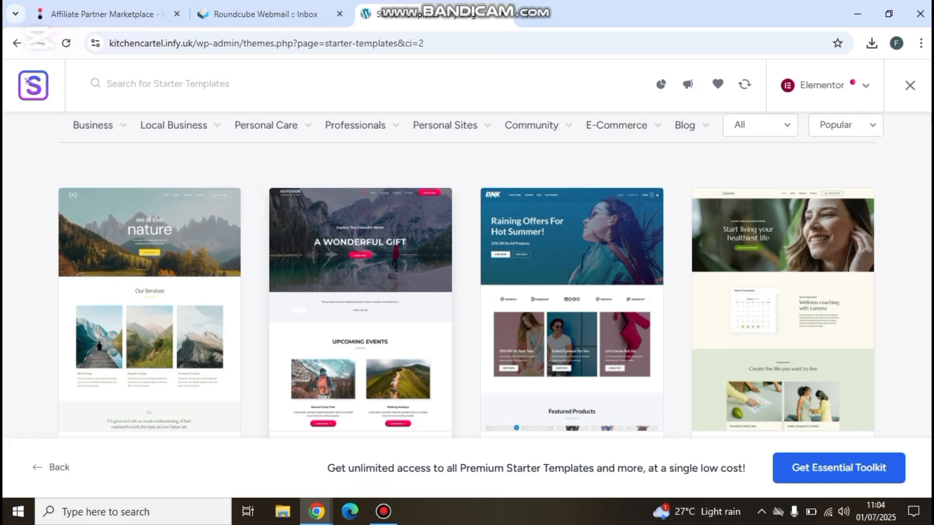
scroll(467, 292, "up", 3)
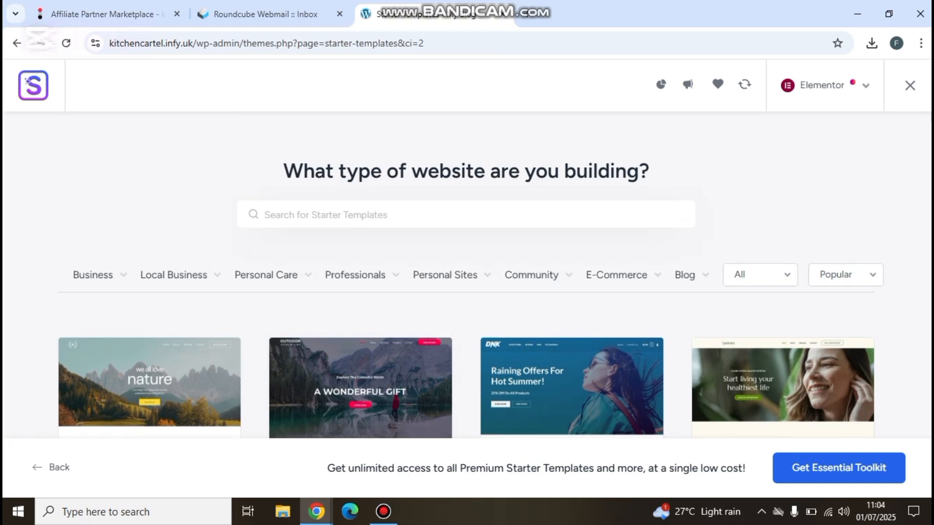
Filter the starter templates by the Business category and look over the matching designs
scroll(467, 292, "down", 1)
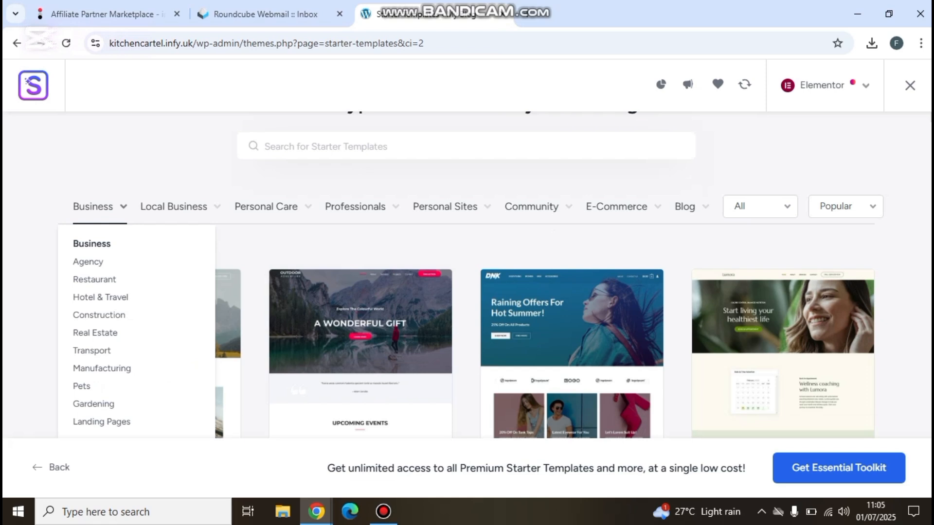
left_click(94, 207)
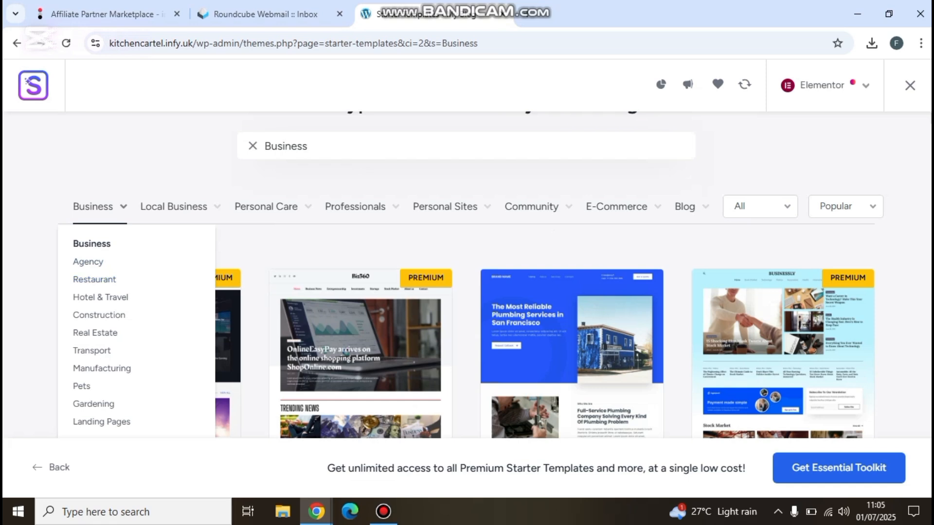
scroll(467, 291, "down", 1)
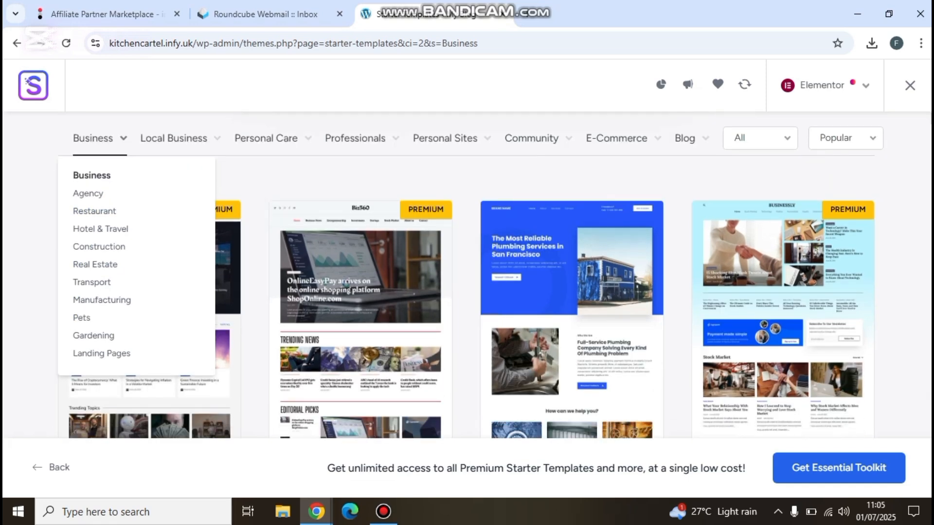
scroll(467, 292, "up", 1)
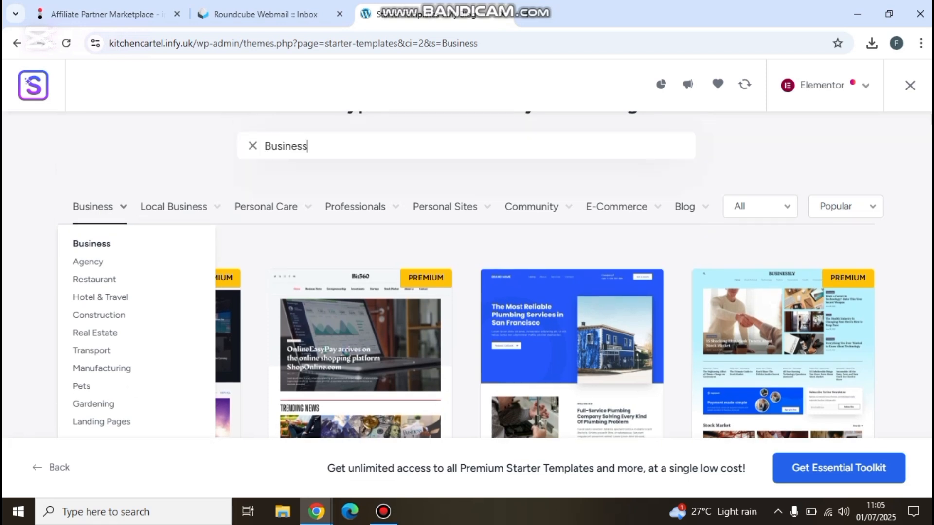
Filter the Business starter templates by the Restaurant subcategory and look over the first designs
left_click(95, 280)
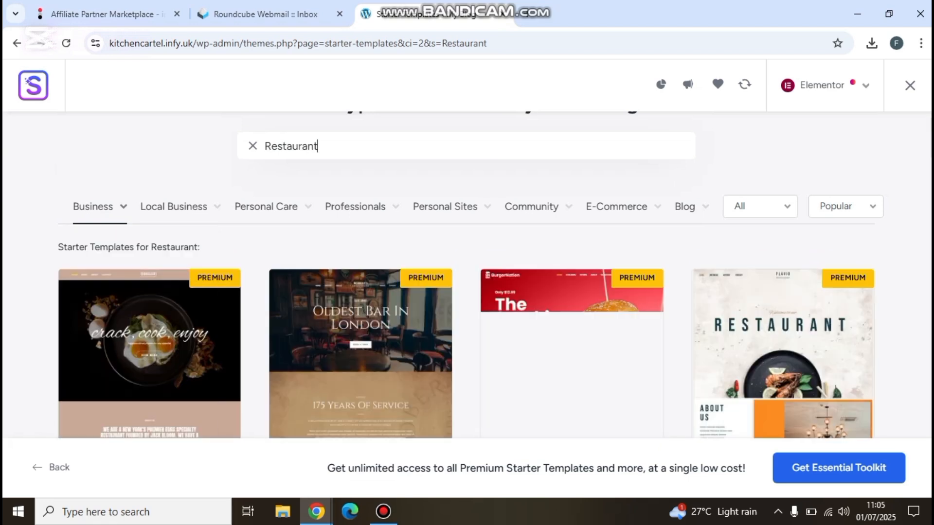
scroll(471, 275, "down", 2)
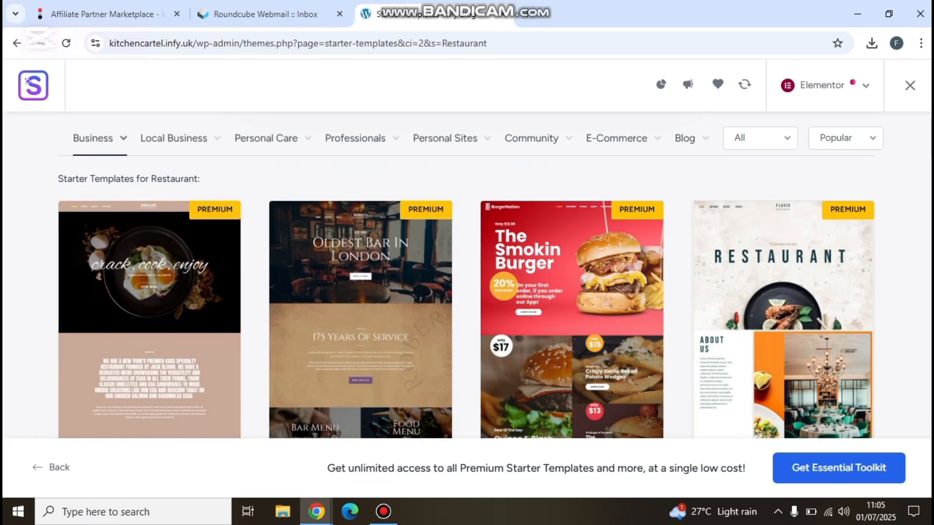
scroll(360, 273, "down", 5)
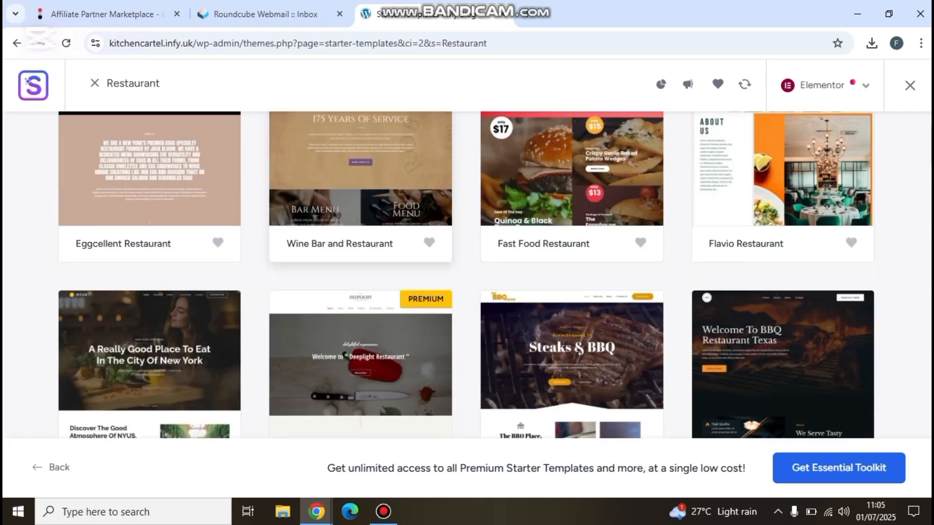
scroll(359, 243, "down", 3)
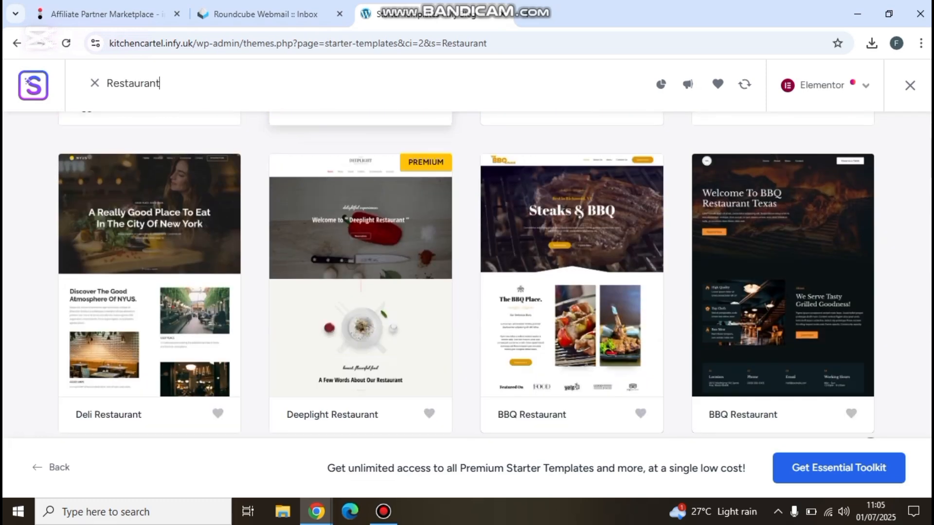
scroll(359, 273, "up", 10)
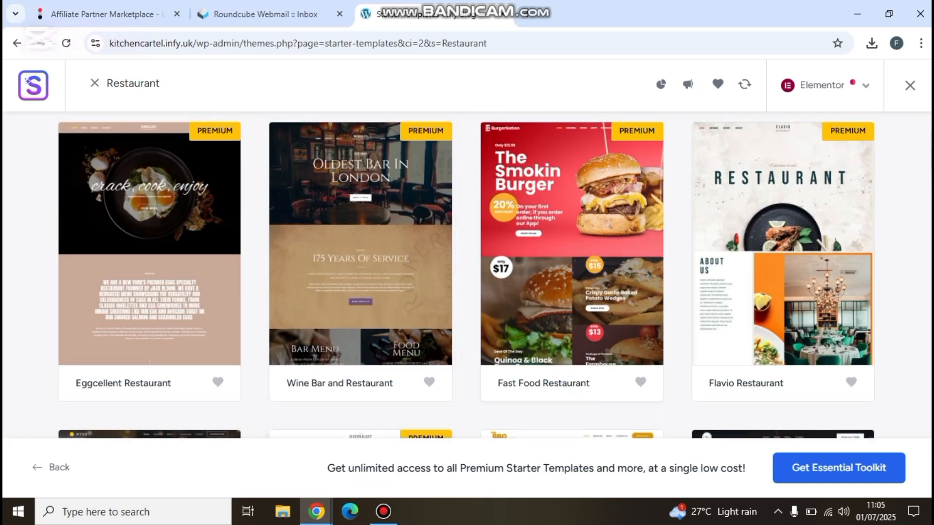
scroll(360, 273, "down", 4)
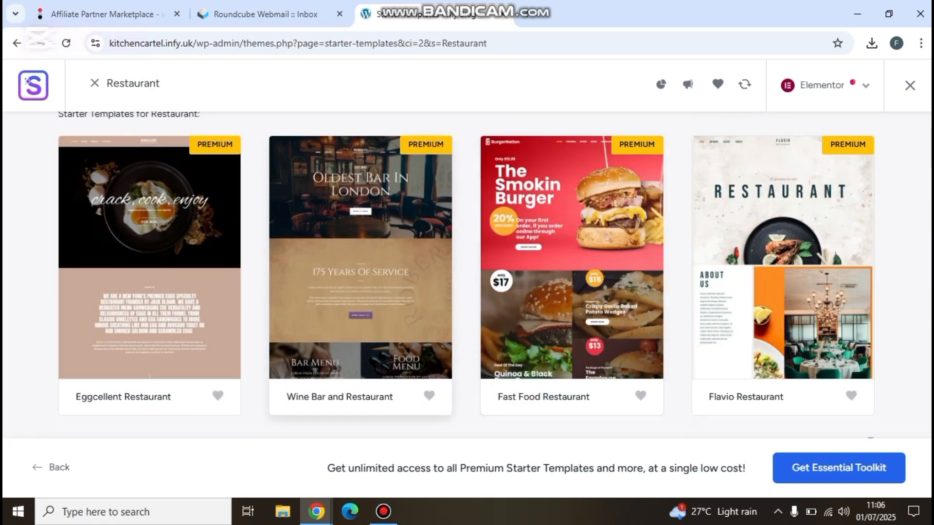
scroll(360, 272, "down", 3)
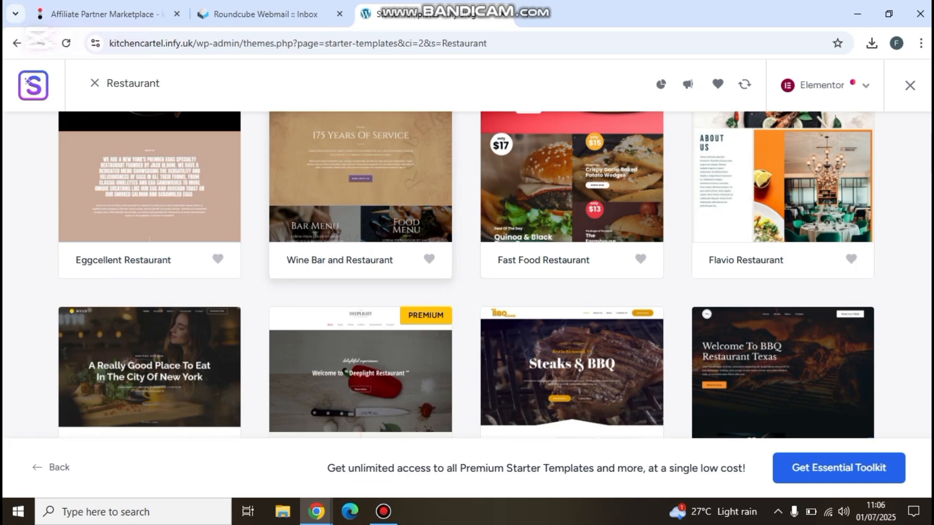
scroll(466, 273, "down", 3)
scroll(466, 272, "up", 4)
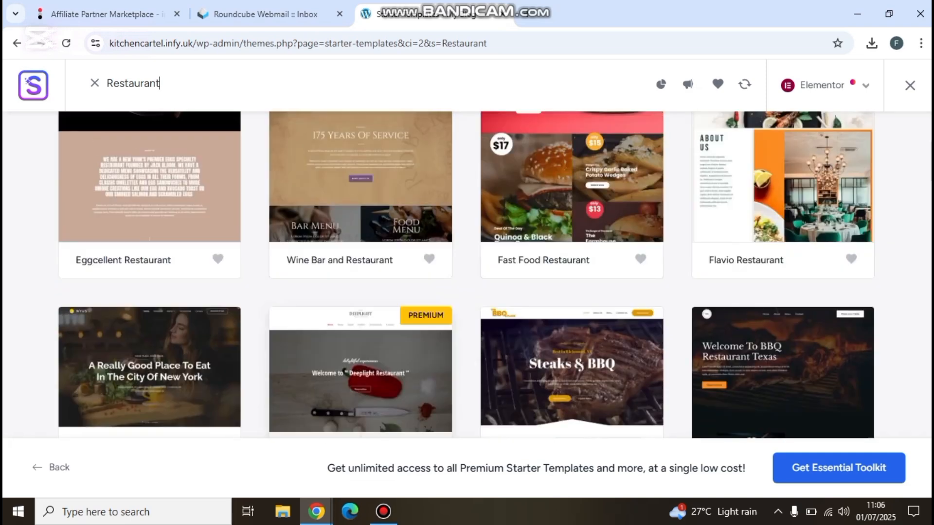
scroll(465, 272, "up", 5)
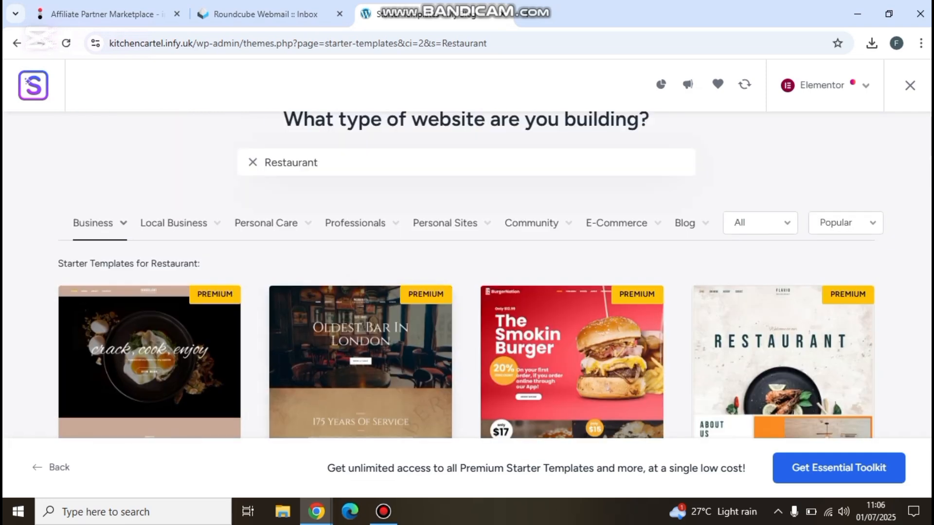
Compare the restaurant templates further through the list, including the Deli, BBQ and Italian Restaurant designs and those without a Premium label
scroll(466, 272, "down", 2)
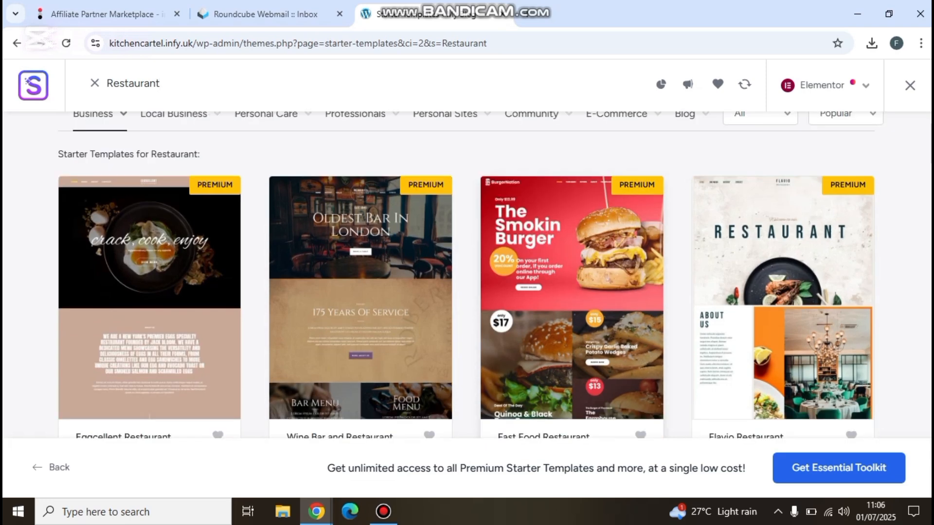
scroll(466, 274, "down", 5)
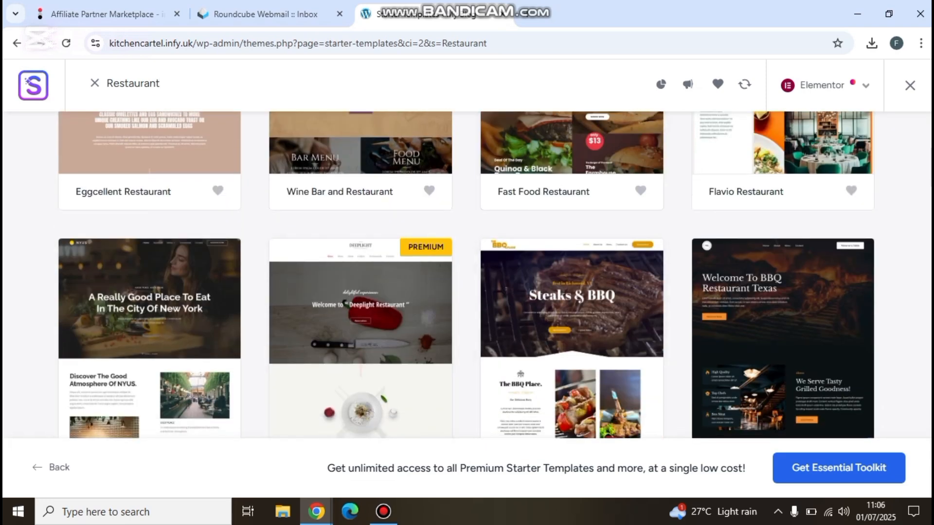
scroll(466, 275, "down", 1)
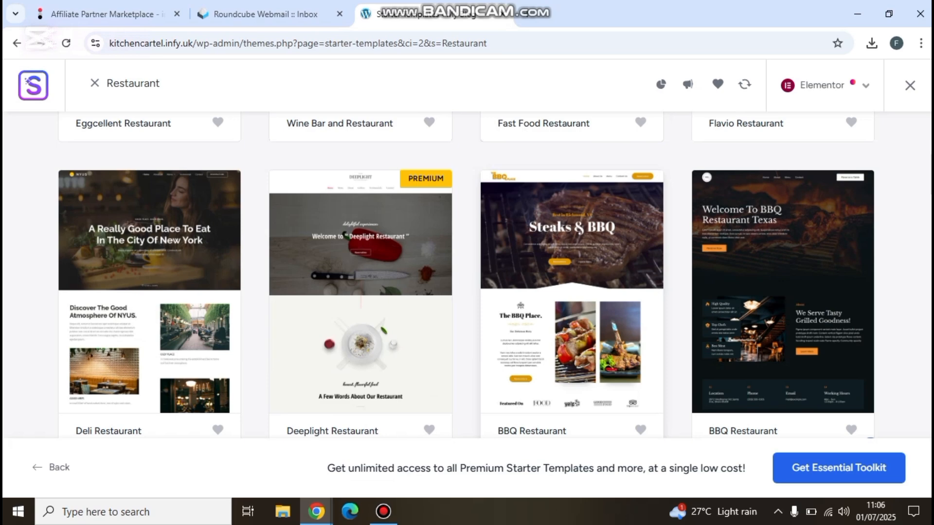
scroll(466, 275, "down", 6)
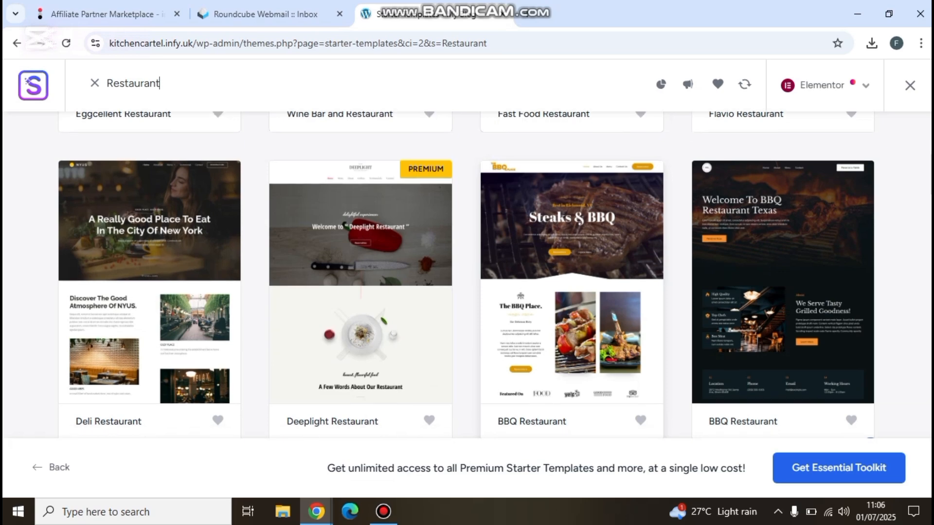
scroll(466, 275, "down", 2)
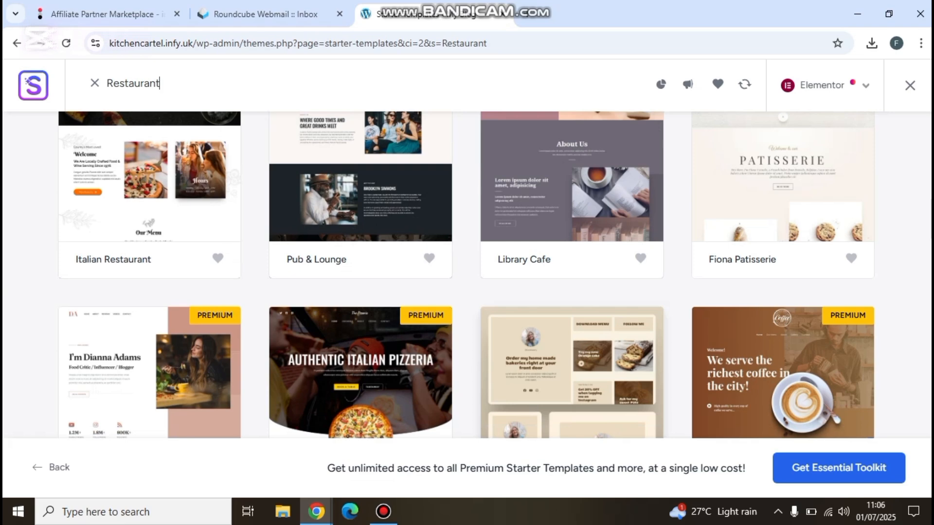
scroll(466, 274, "up", 3)
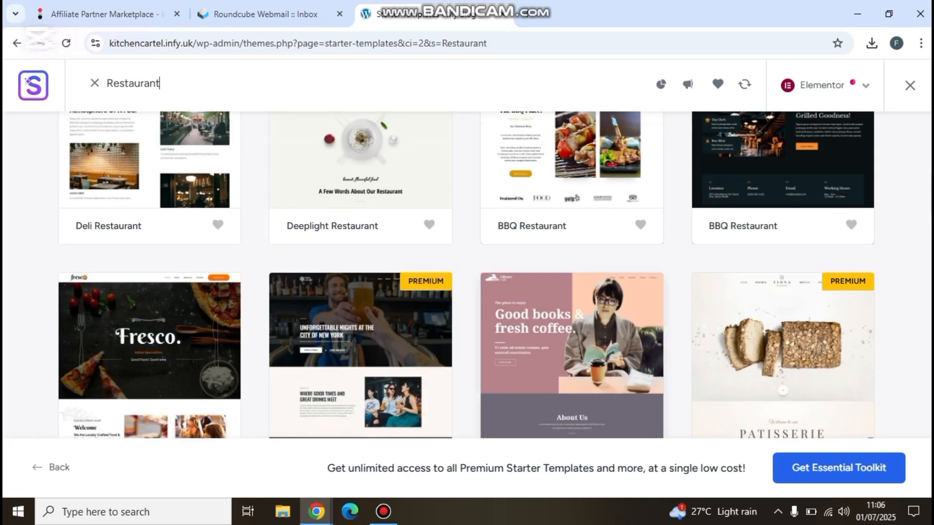
scroll(466, 275, "up", 4)
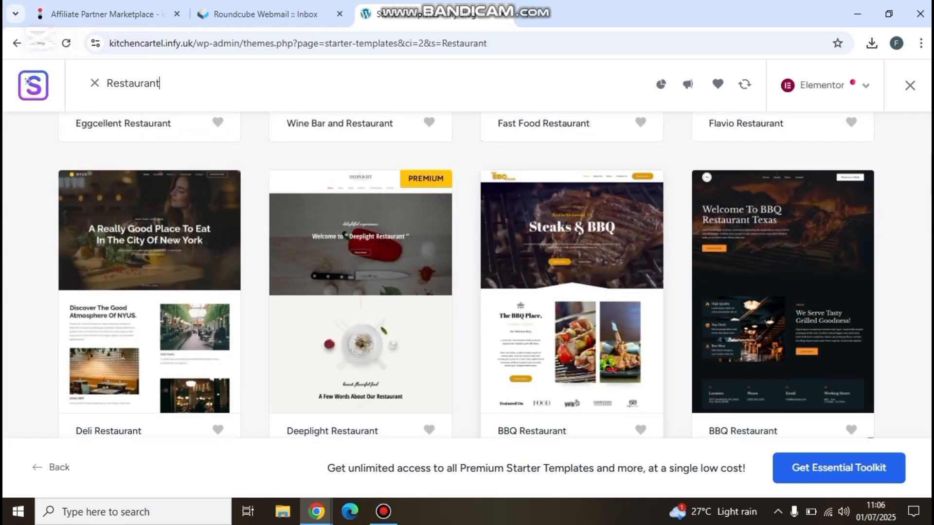
scroll(466, 274, "up", 4)
scroll(466, 275, "up", 5)
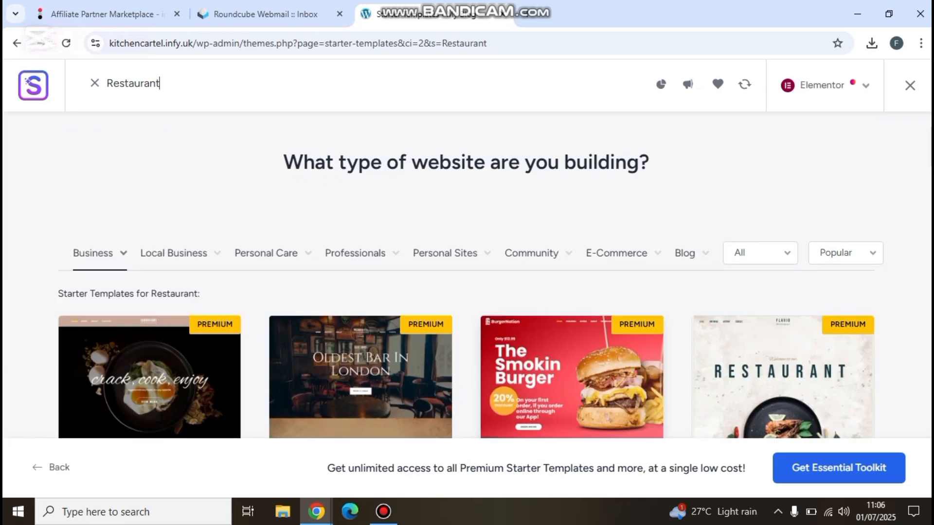
Select the Deli Restaurant template and preview its home page through to the menu section
scroll(466, 274, "down", 8)
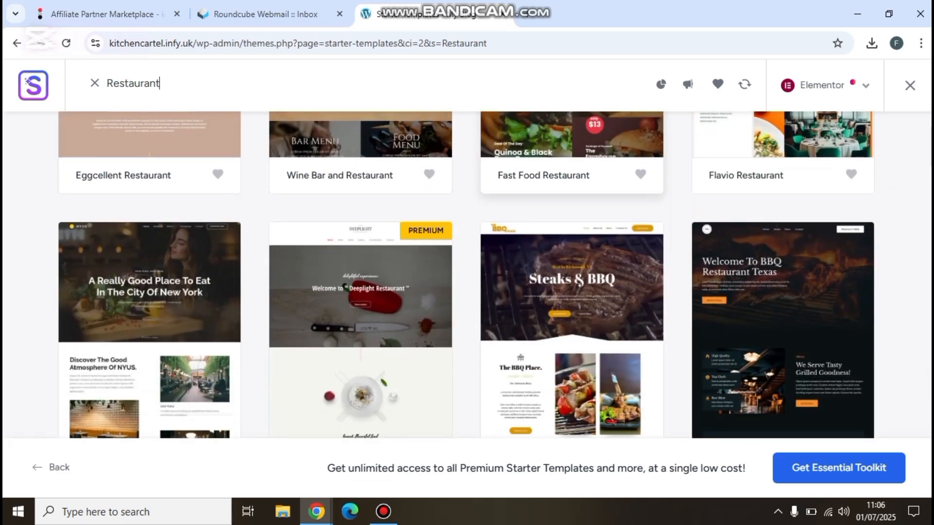
scroll(466, 275, "up", 1)
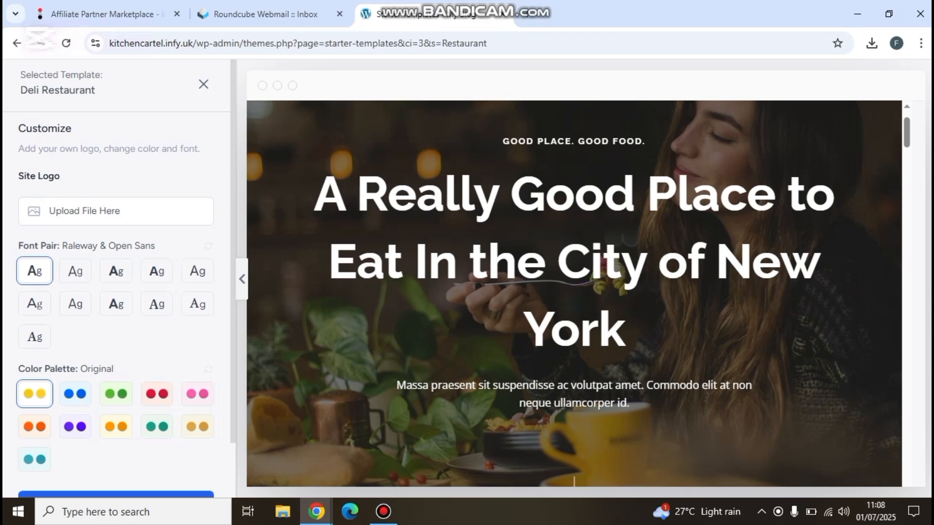
scroll(574, 291, "down", 10)
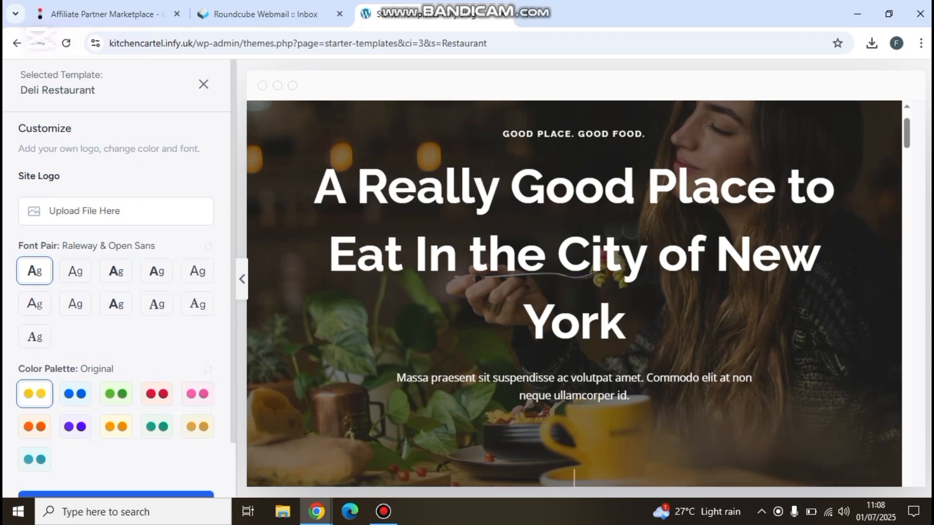
scroll(574, 291, "down", 10)
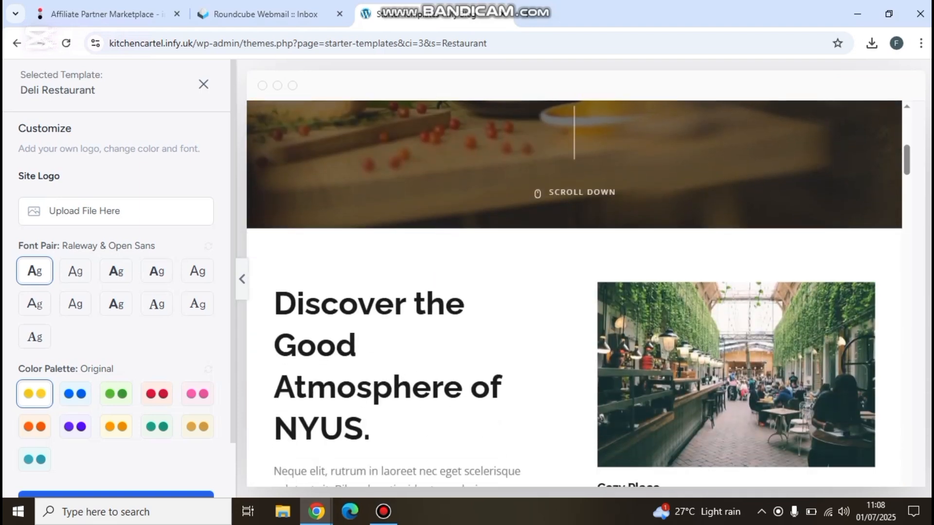
scroll(574, 292, "down", 10)
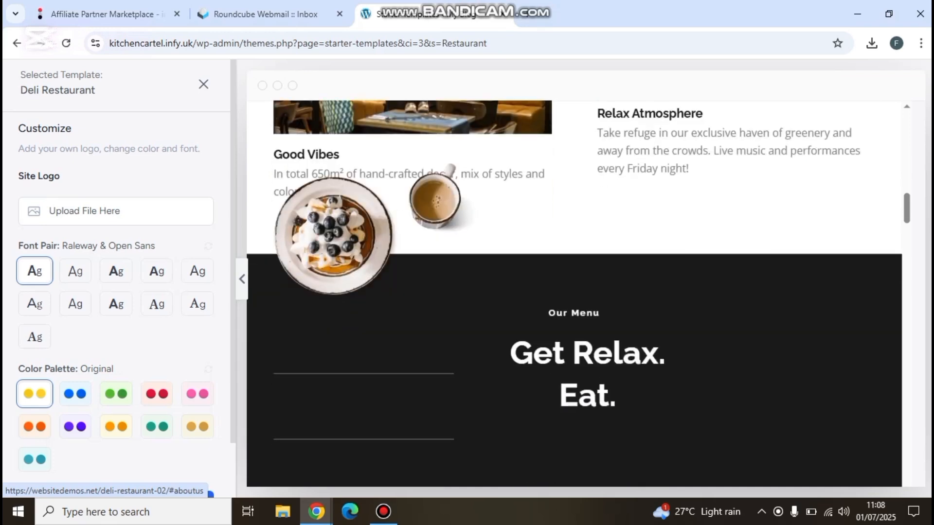
key("Home")
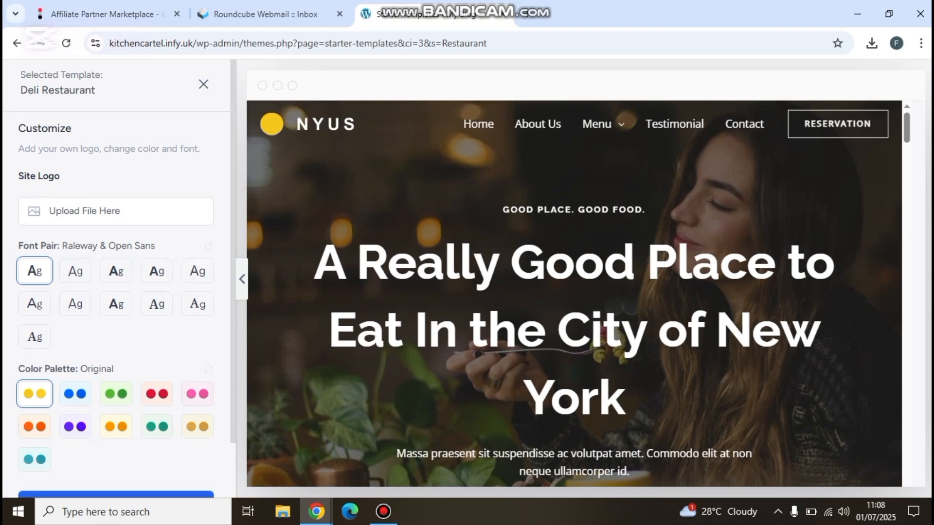
Continue with the template's original font pair and color palette, and accept the preselected website features
scroll(117, 291, "down", 2)
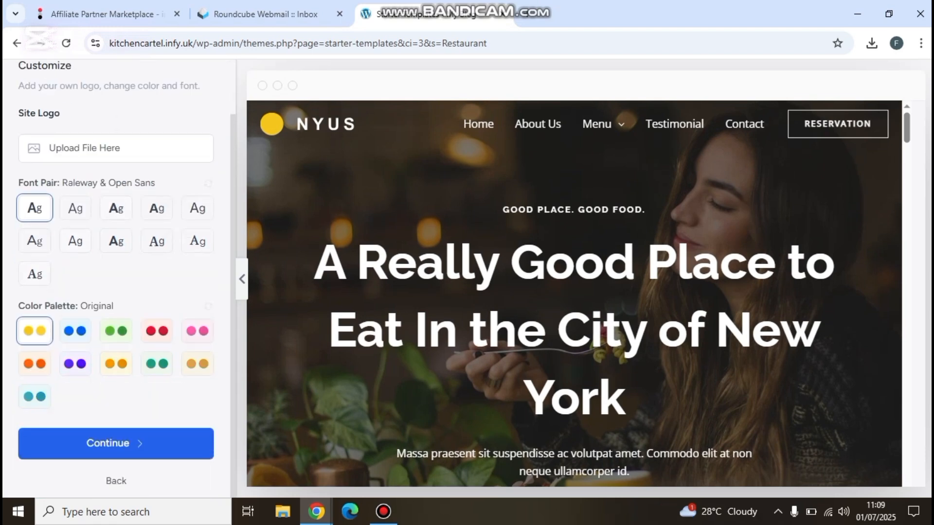
scroll(117, 292, "up", 2)
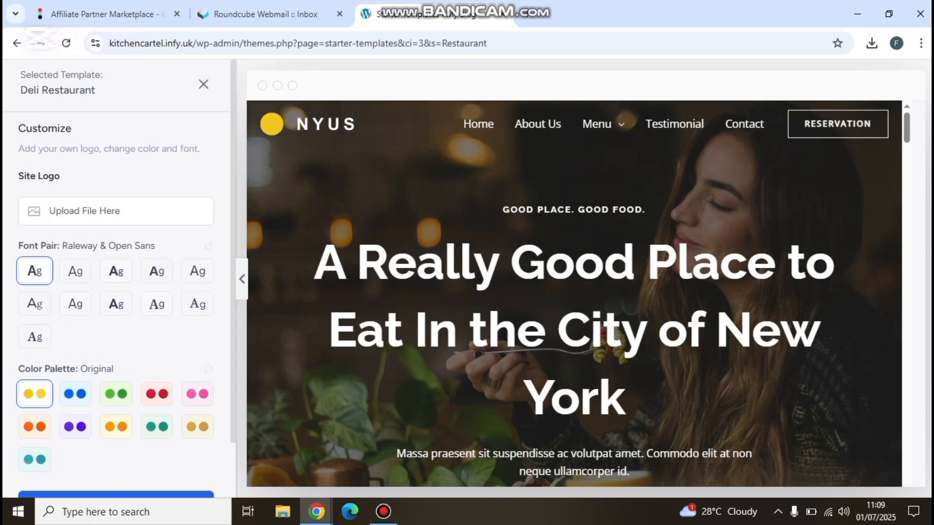
scroll(117, 292, "down", 2)
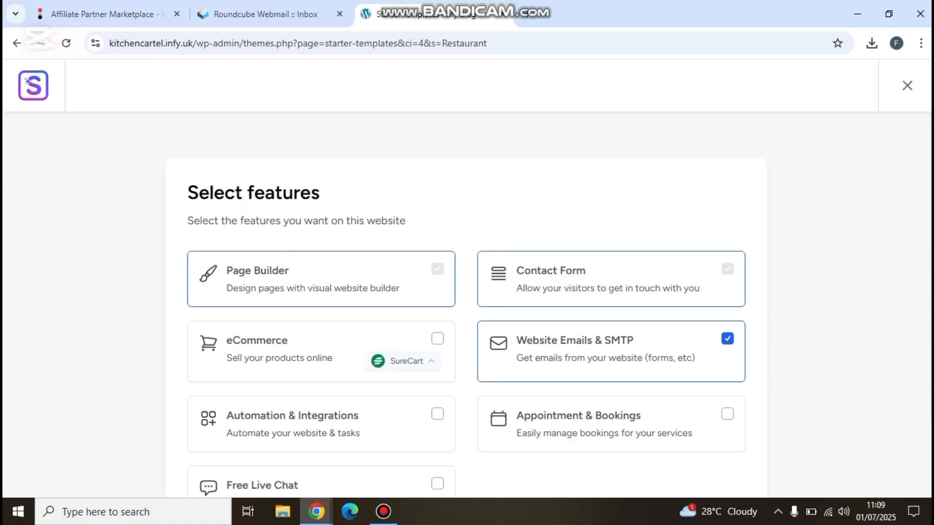
scroll(466, 316, "down", 3)
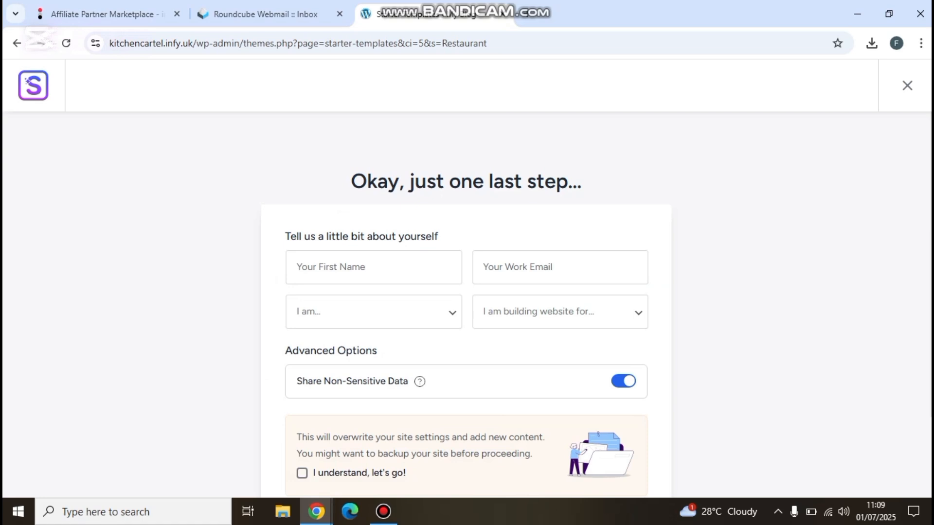
Fill in the first name and work email, choose Beginner and Myself/My Company, accept the overwrite notice and build the website
scroll(466, 302, "down", 2)
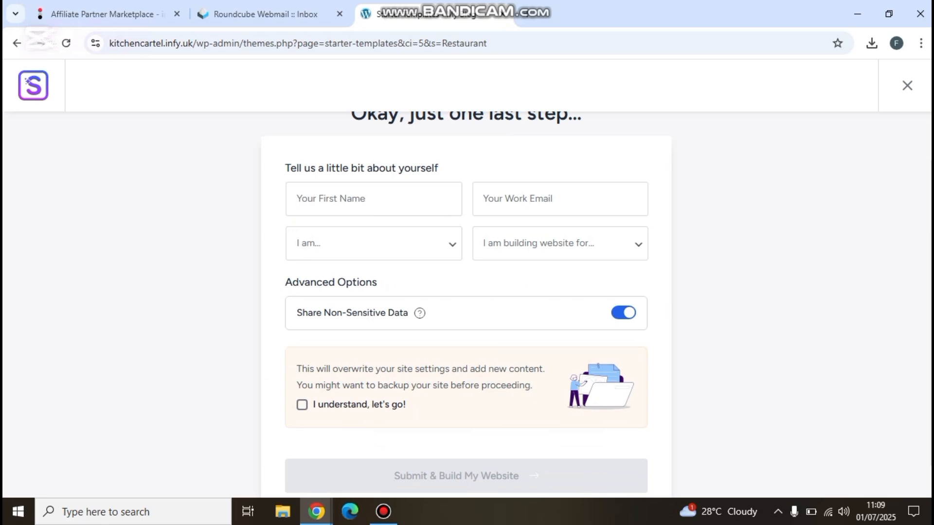
left_click(373, 198)
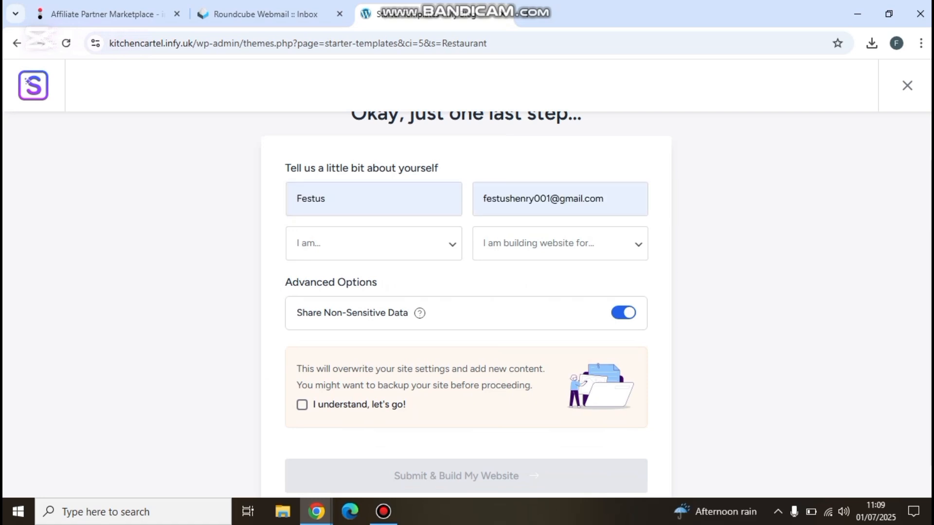
left_click(374, 243)
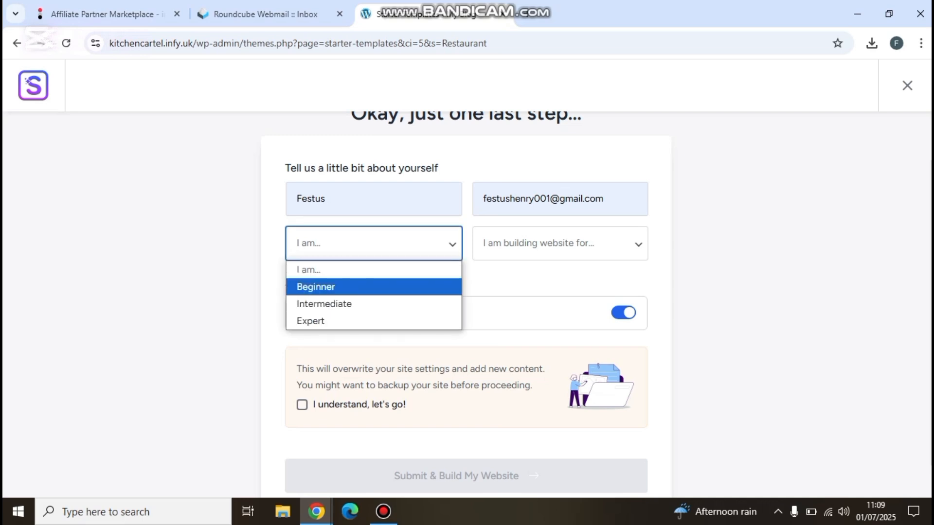
left_click(316, 286)
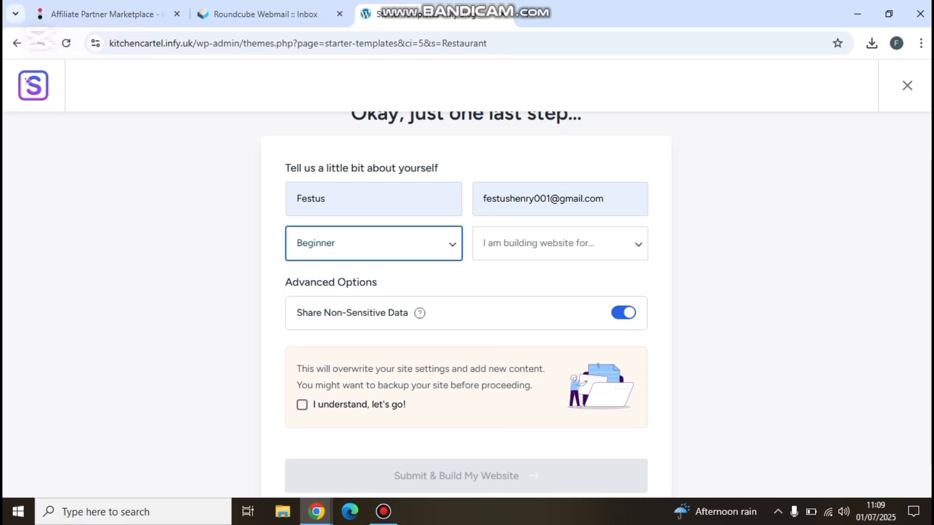
left_click(559, 243)
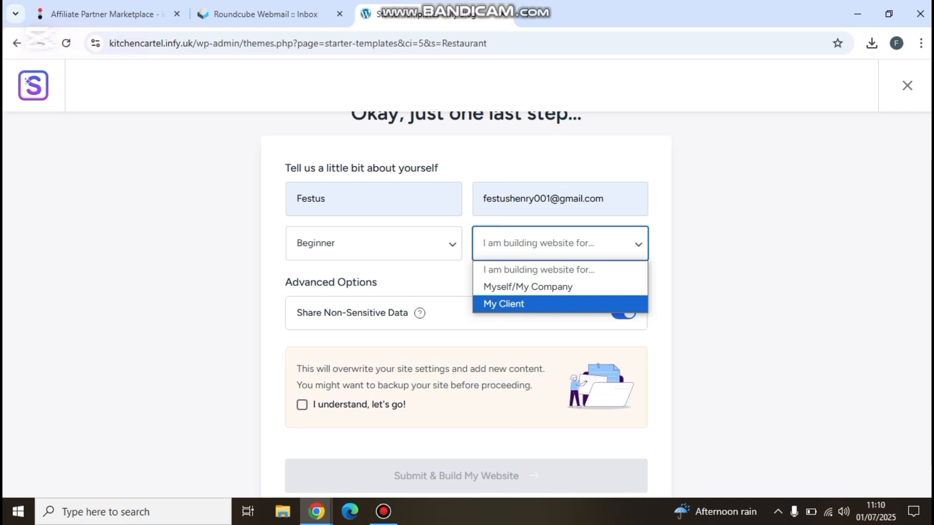
key("Return")
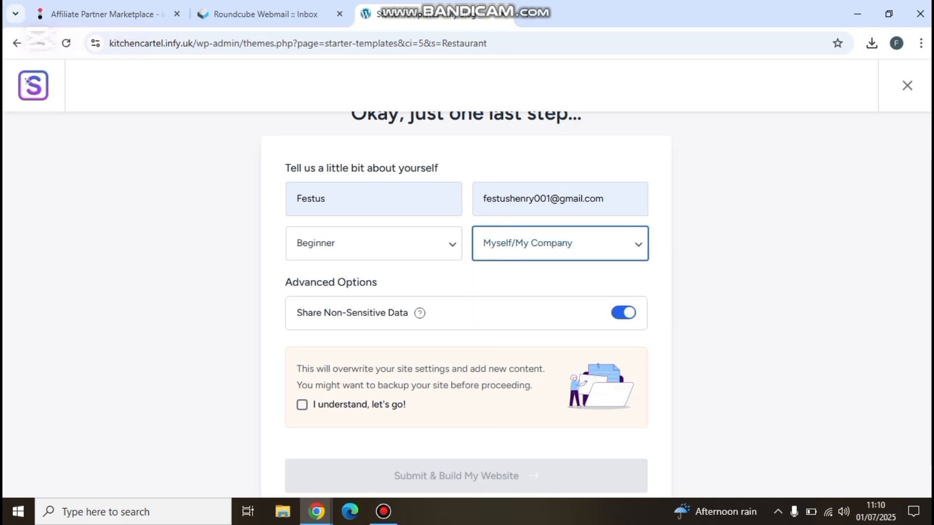
scroll(466, 299, "down", 2)
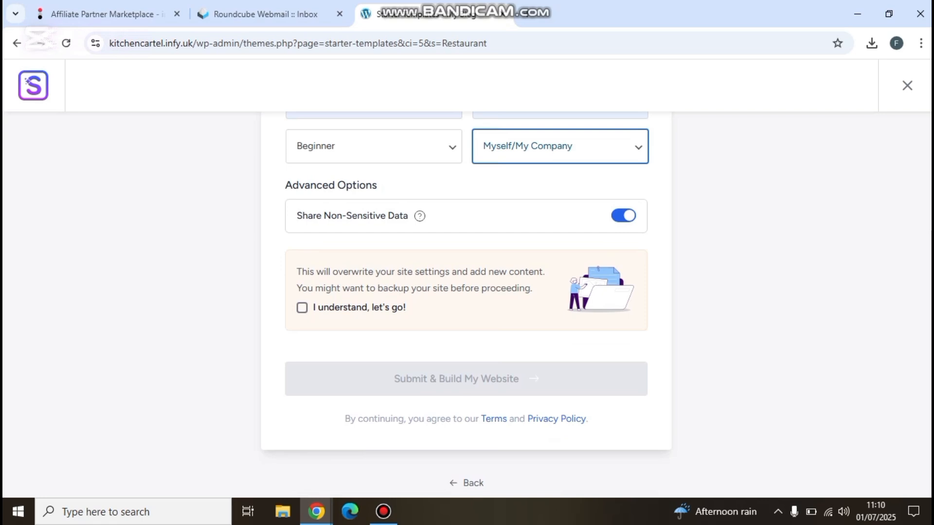
left_click(301, 308)
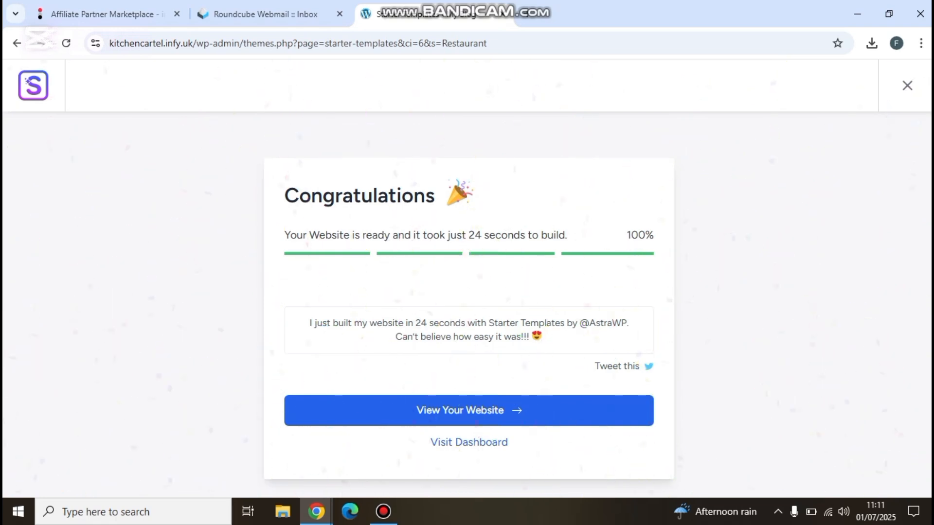
View the finished website and look over its home page from the hero banner through to the footer
mouse_move(516, 375)
left_mouse_down()
mouse_move(475, 376)
mouse_move(505, 374)
left_mouse_up()
left_click(469, 410)
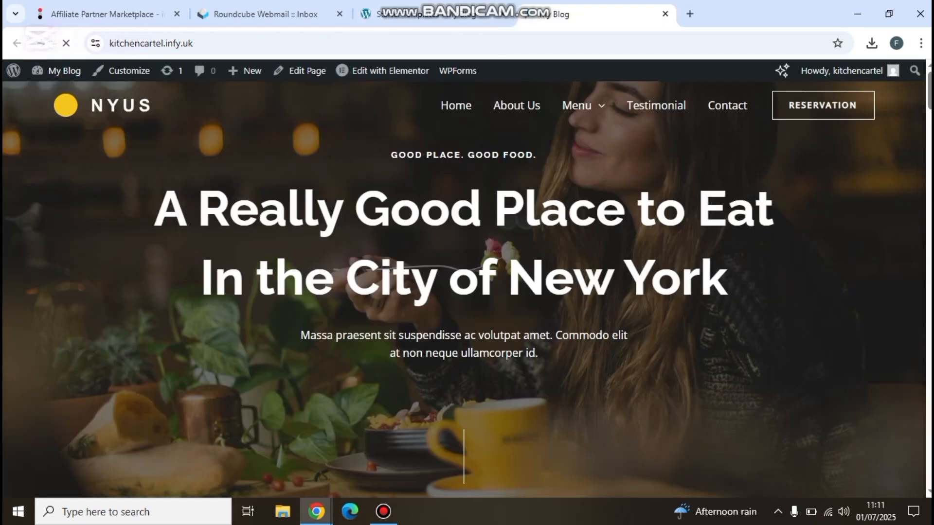
scroll(467, 282, "down", 3)
scroll(466, 290, "down", 12)
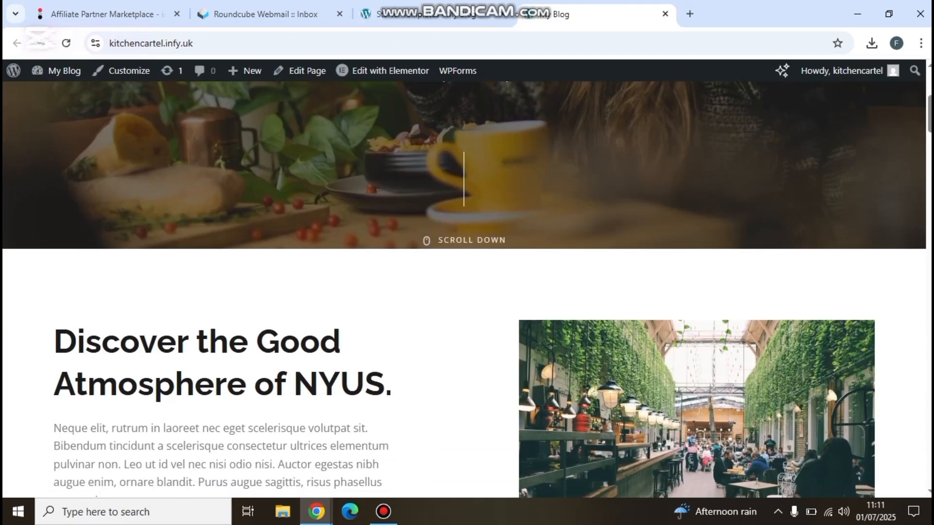
scroll(467, 290, "down", 15)
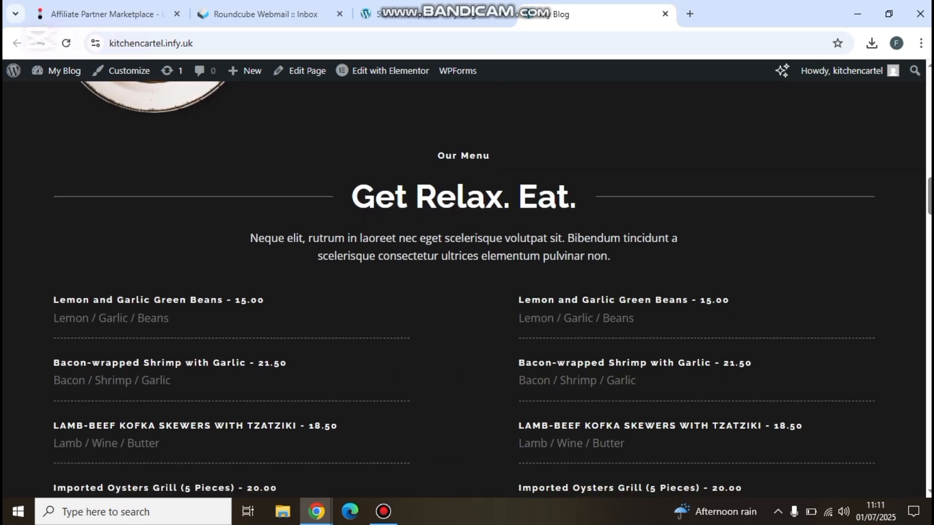
scroll(466, 290, "down", 15)
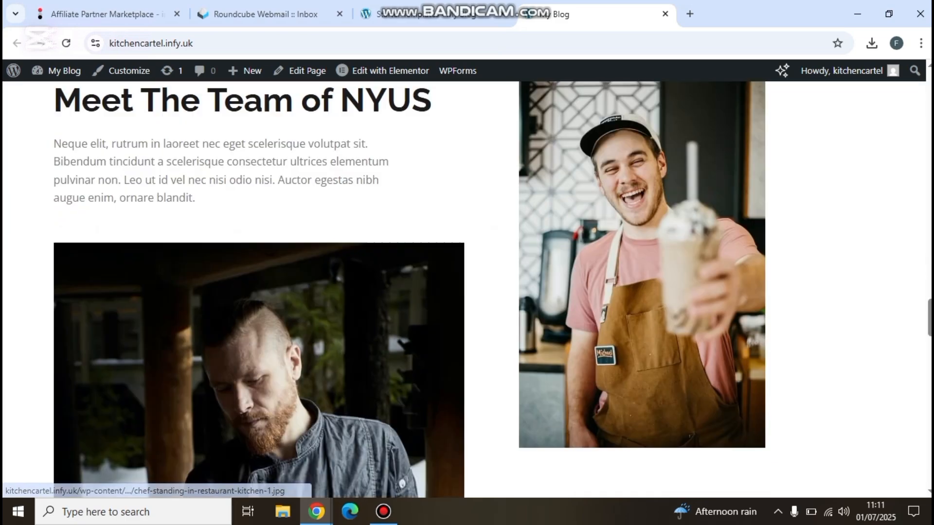
scroll(467, 289, "down", 15)
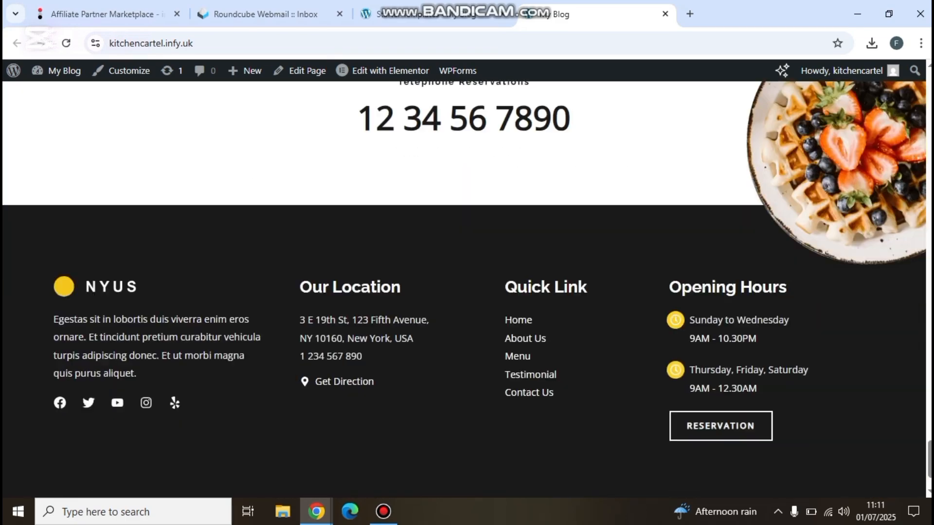
scroll(466, 289, "up", 4)
scroll(466, 289, "up", 15)
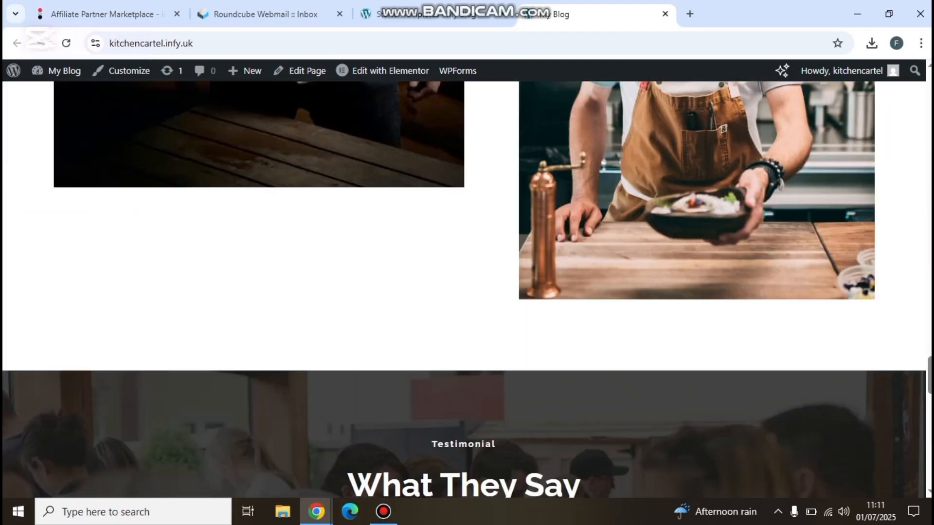
scroll(467, 290, "up", 15)
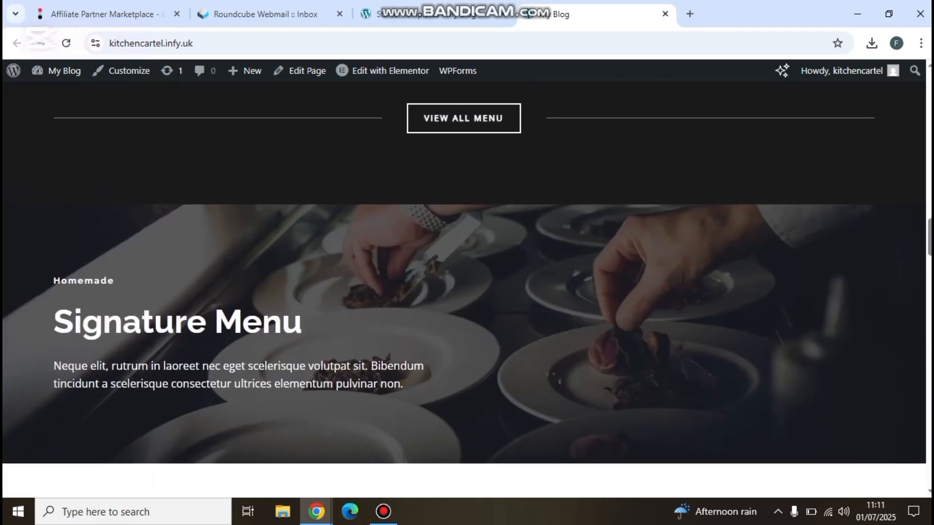
scroll(467, 289, "up", 8)
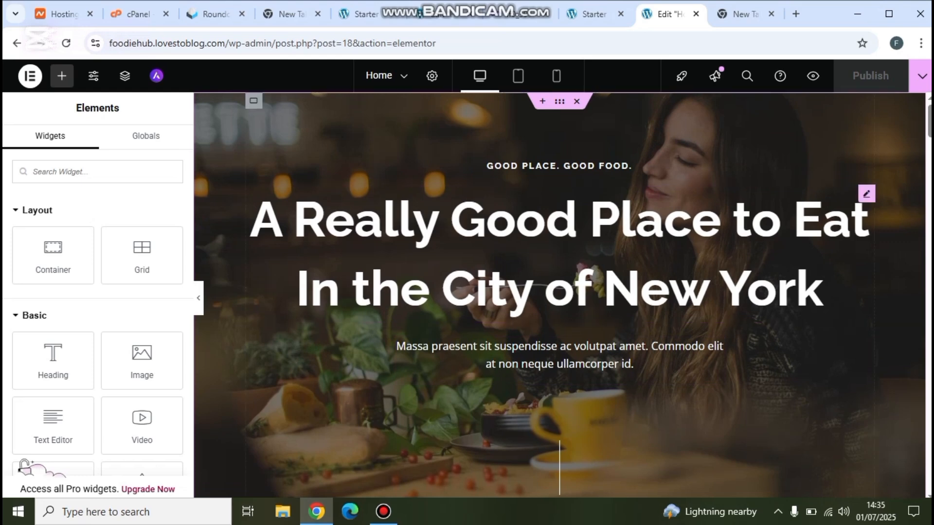
Look over the Home page in the Elementor editor and examine the available widgets, from Layout and Basic to the locked Pro ones
scroll(559, 252, "down", 3)
scroll(559, 253, "up", 3)
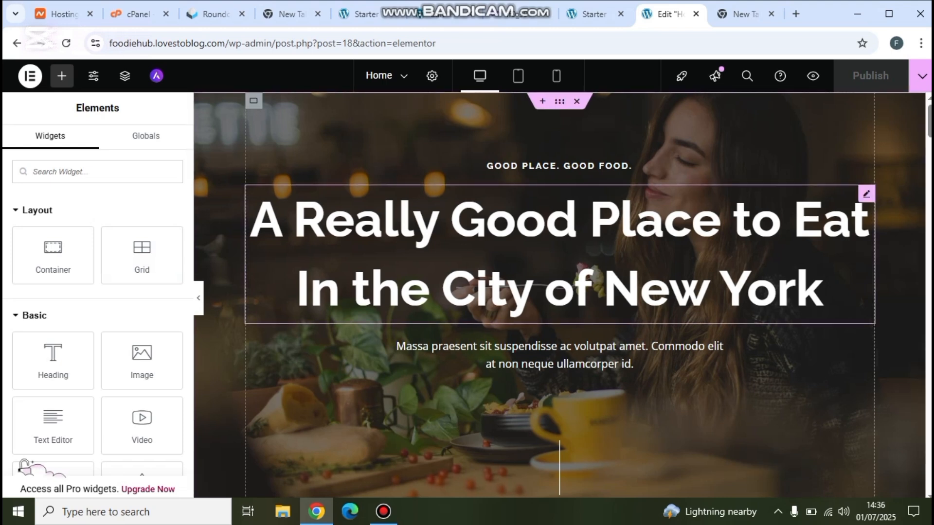
scroll(24, 466, "down", 2)
scroll(24, 466, "up", 2)
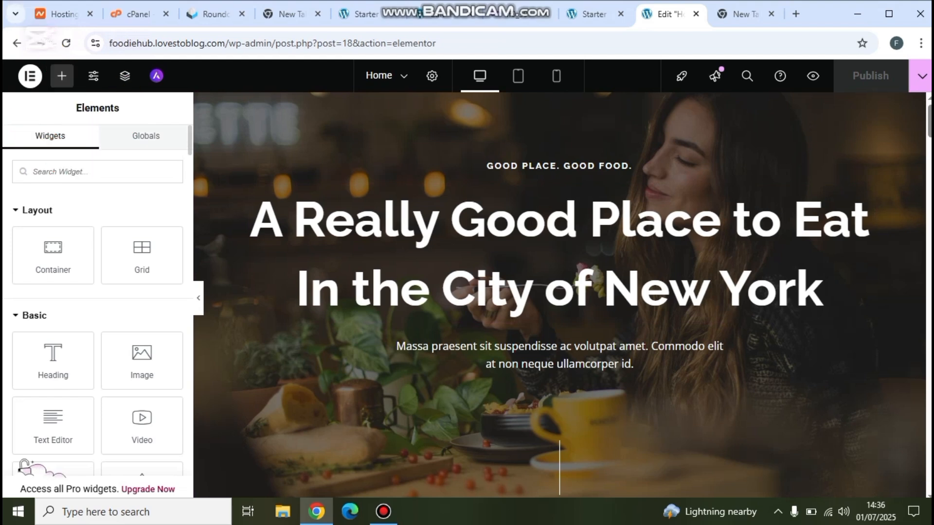
scroll(98, 291, "down", 2)
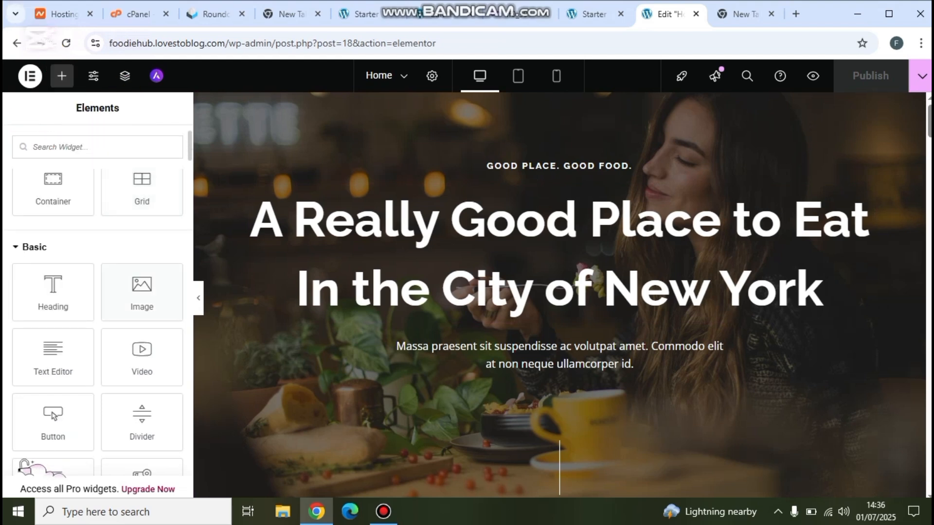
scroll(141, 219, "down", 5)
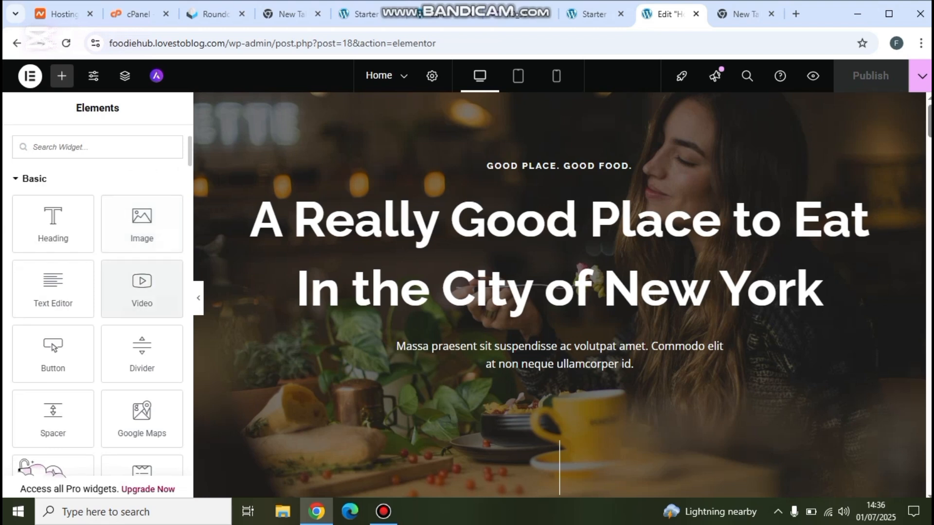
scroll(142, 292, "down", 10)
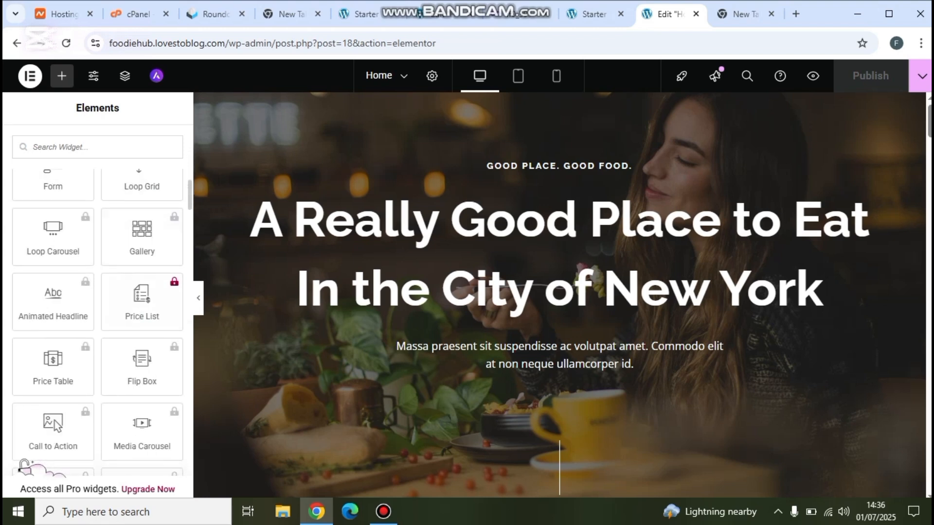
scroll(142, 292, "down", 3)
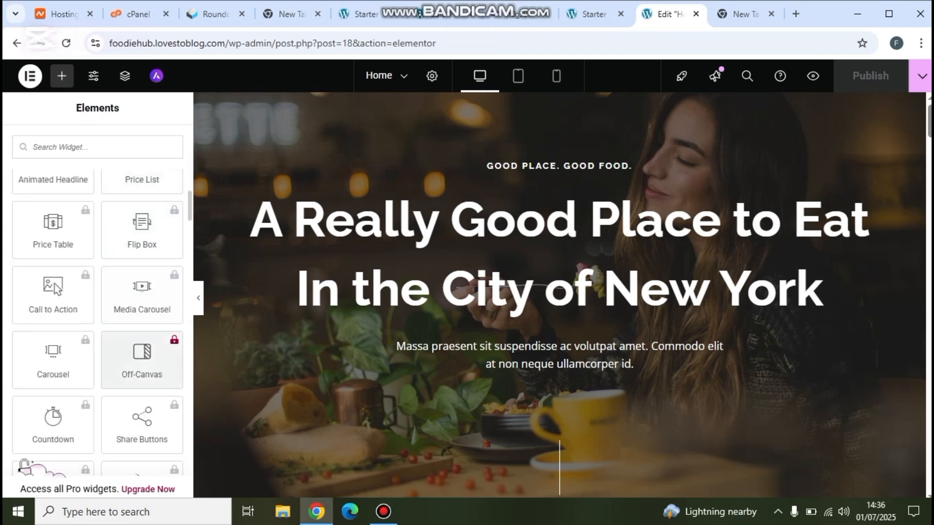
scroll(142, 359, "up", 15)
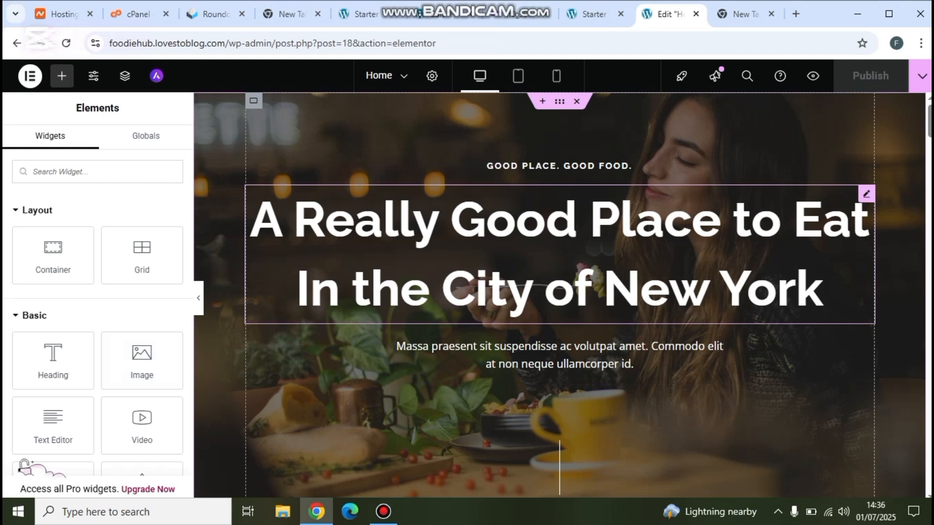
Replace the hero section's main heading with "Get the best recipe here"
left_click(475, 291)
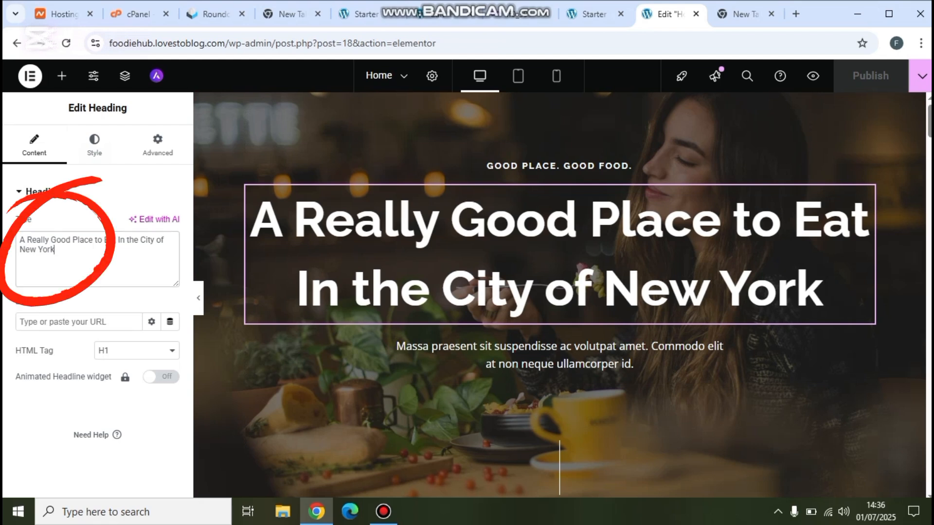
key("ctrl+a")
key("BackSpace")
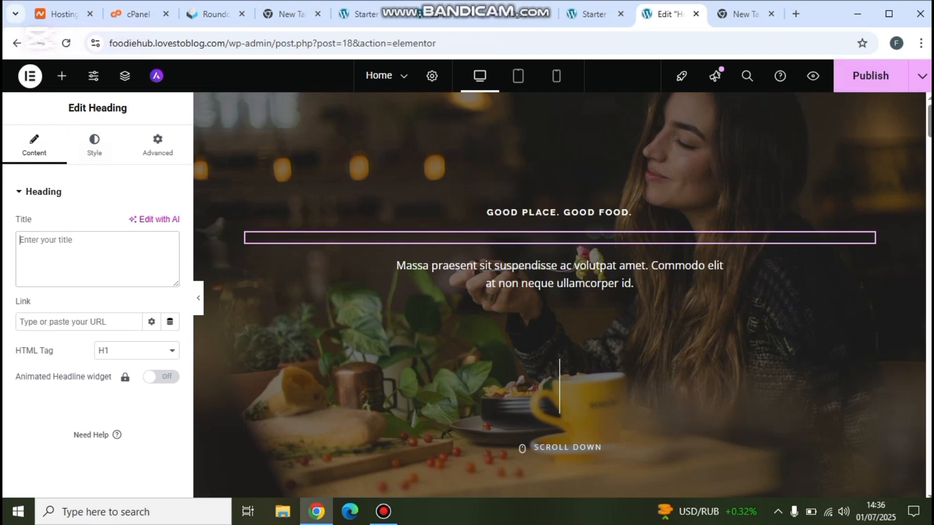
type("Get the best recipe here")
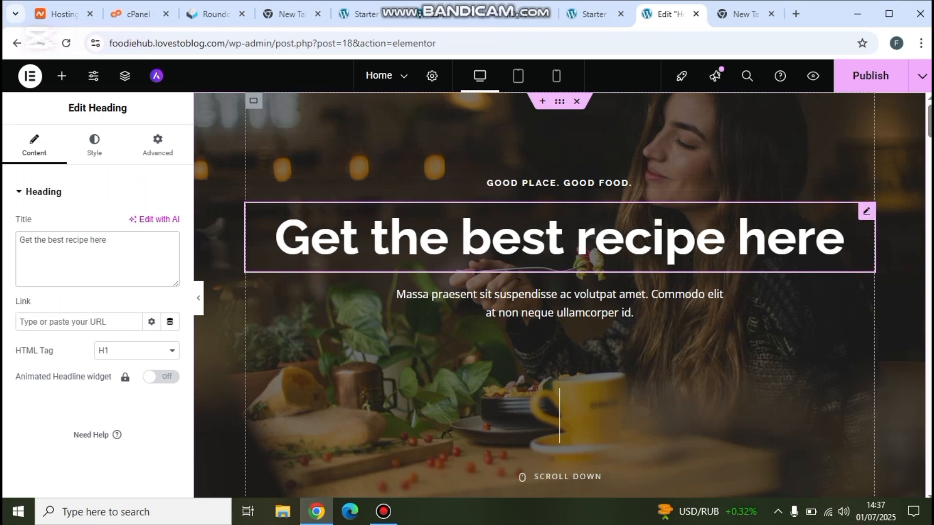
Replace the placeholder paragraph under the hero heading with "WE OFFER THE BEST RECIPE"
left_click(559, 303)
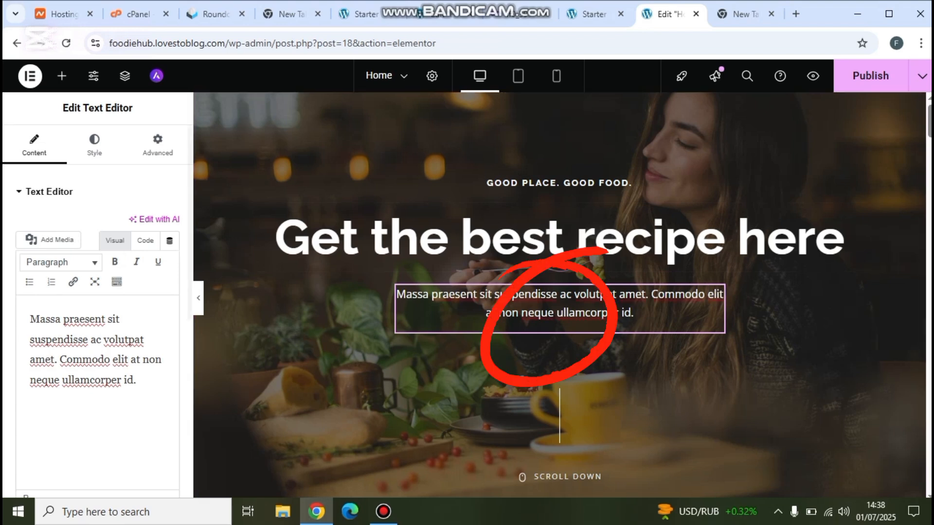
left_click(137, 380)
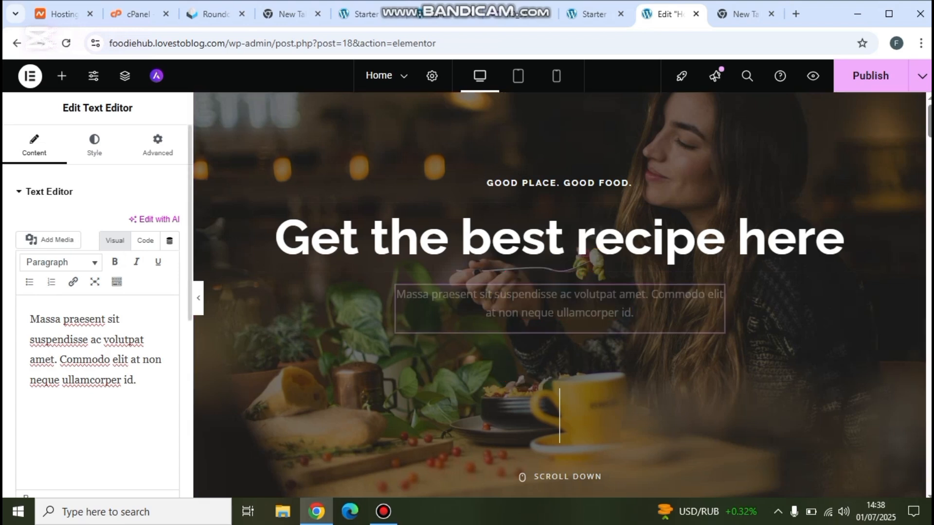
key("ctrl+a")
type("WE OFFER THE BEST RECIPE")
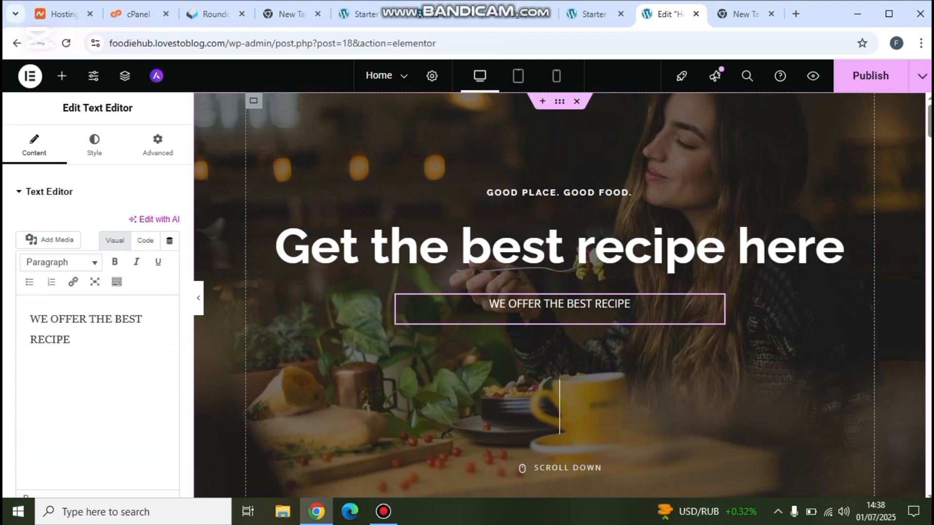
Open the hero container's background style settings and bring up the media library for its background image
scroll(559, 291, "down", 2)
scroll(559, 292, "up", 2)
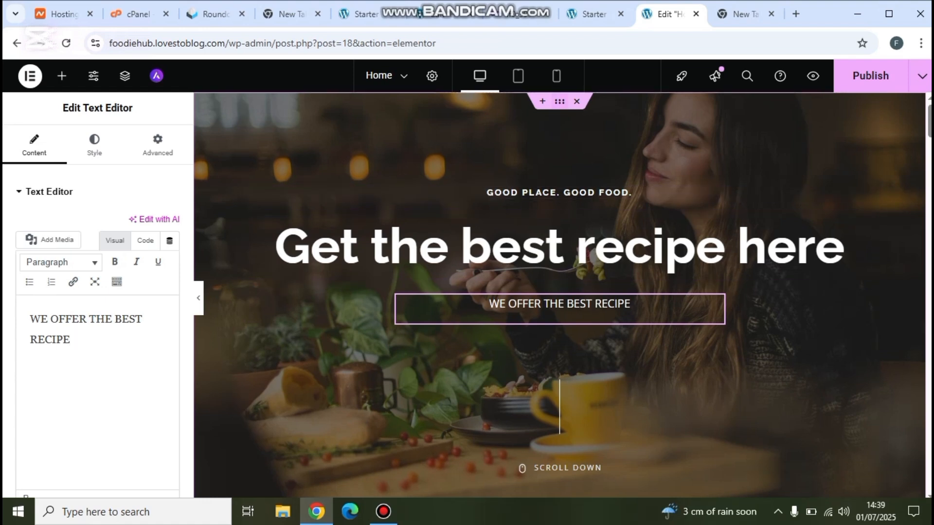
left_click(560, 101)
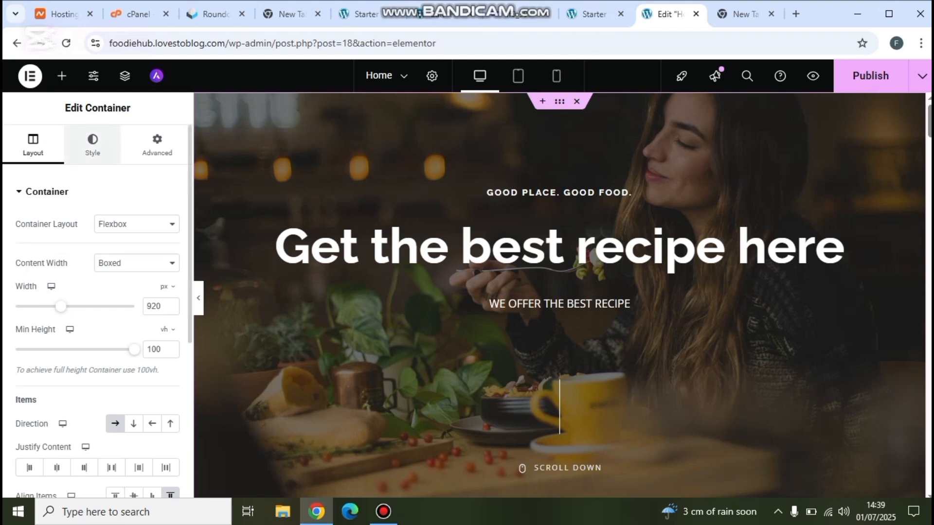
left_click(92, 145)
left_click(92, 146)
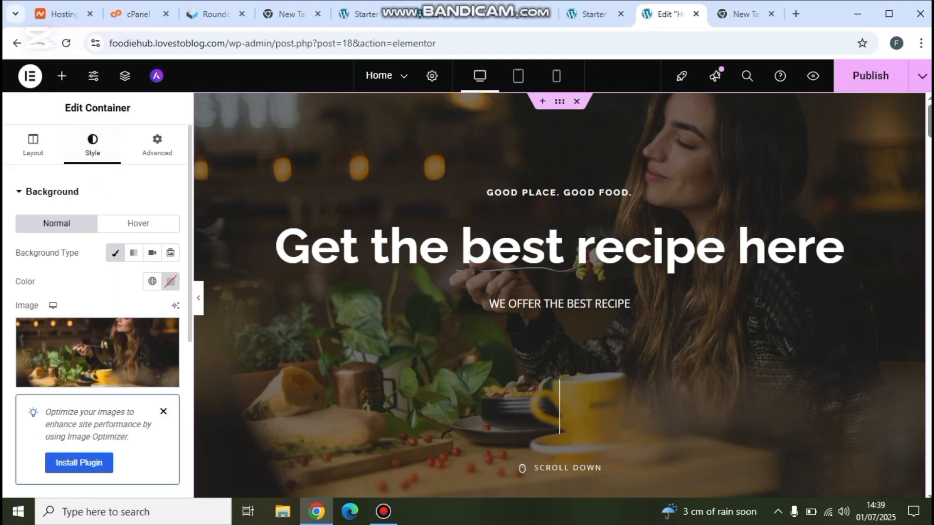
scroll(98, 350, "down", 2)
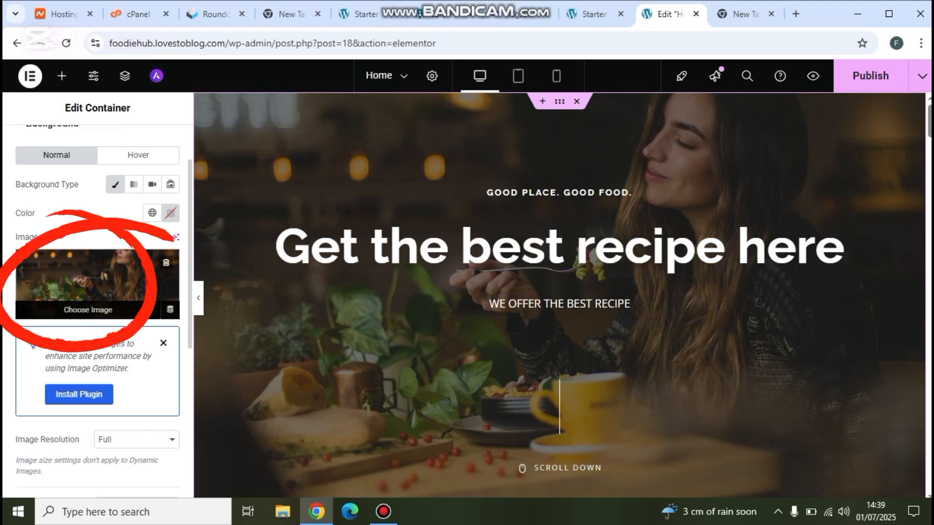
left_click(88, 309)
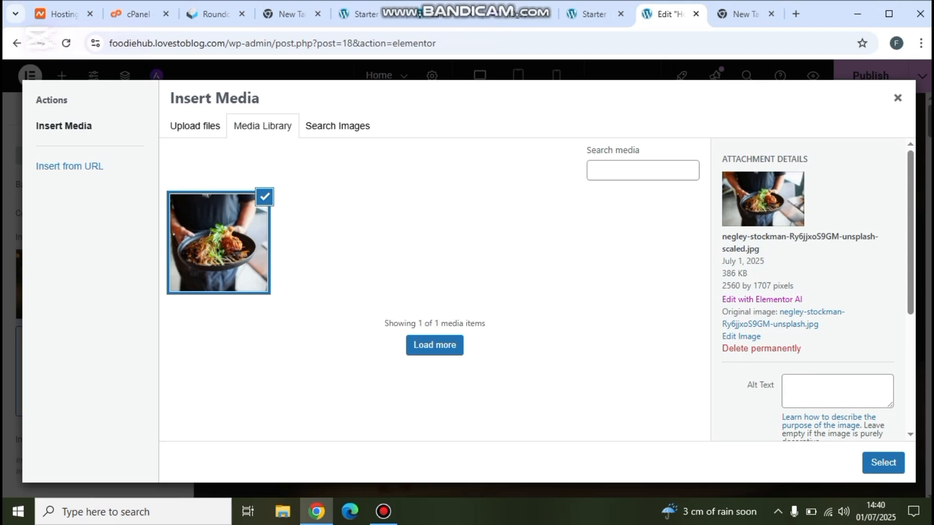
Give the uploaded food bowl photo the alt text "FOODIE HUB" and choose it as the hero background image
scroll(808, 292, "down", 2)
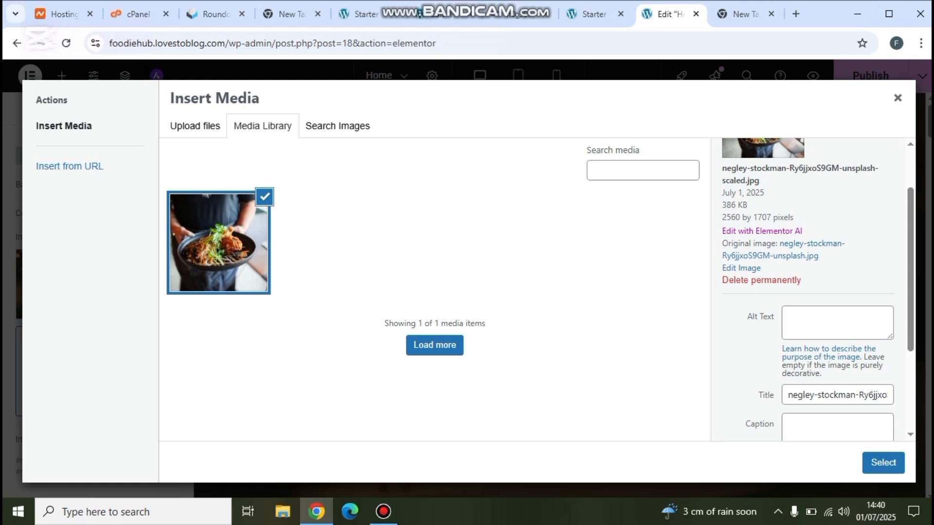
left_click(836, 323)
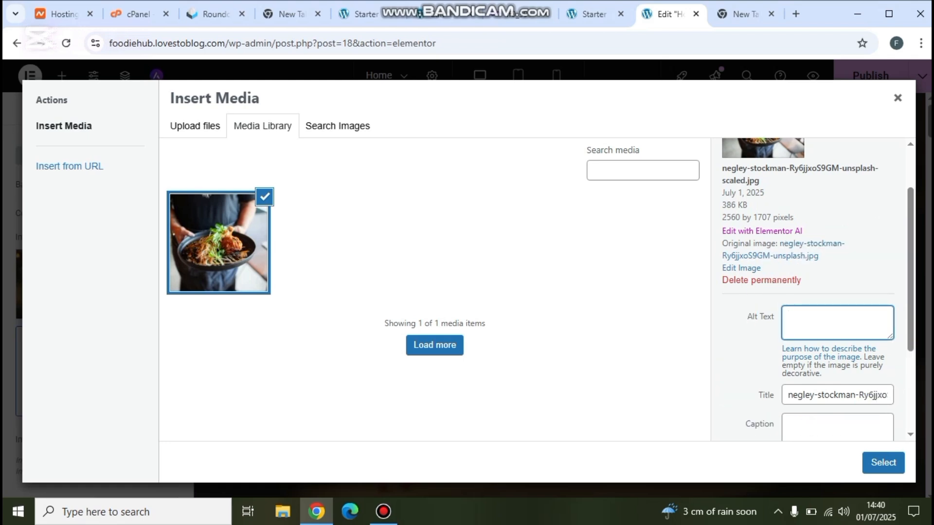
type("FOODIE HUB")
scroll(807, 292, "down", 2)
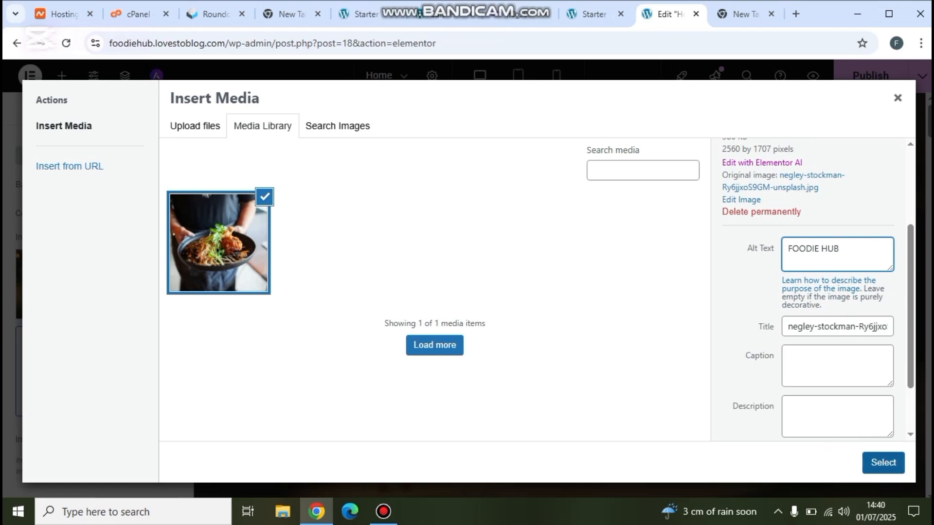
key("Tab")
key("Return")
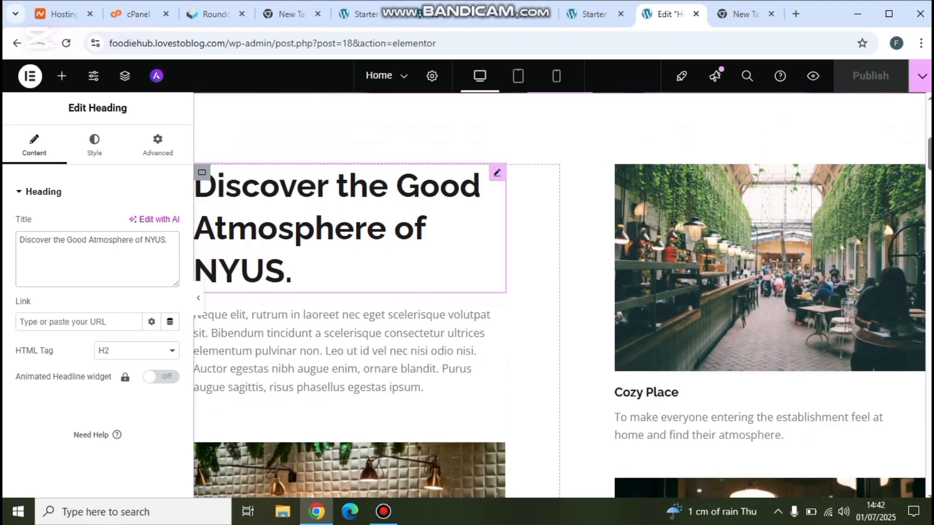
Replace the "Discover the Good Atmosphere of NYUS." heading with "GET THE BEST RECEIPE HERE"
left_click(292, 270)
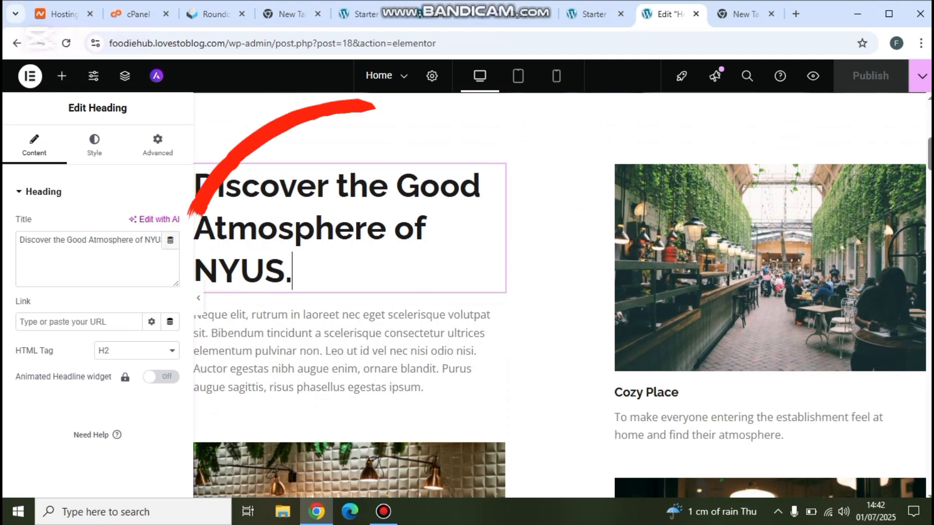
left_click(150, 240)
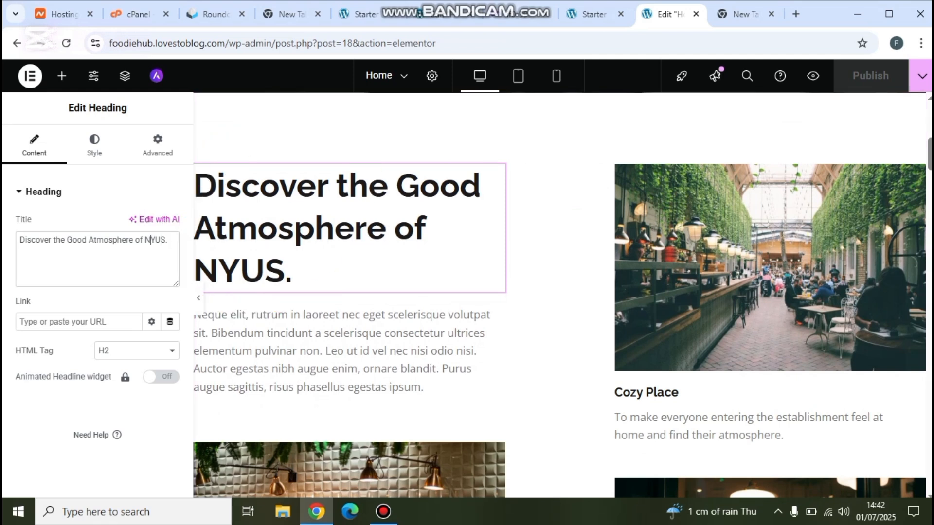
key("ctrl+a")
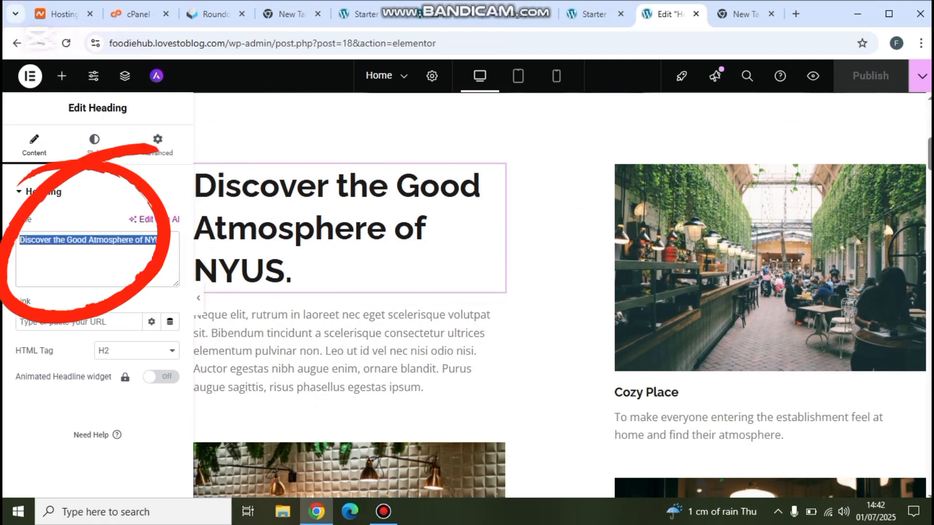
key("BackSpace")
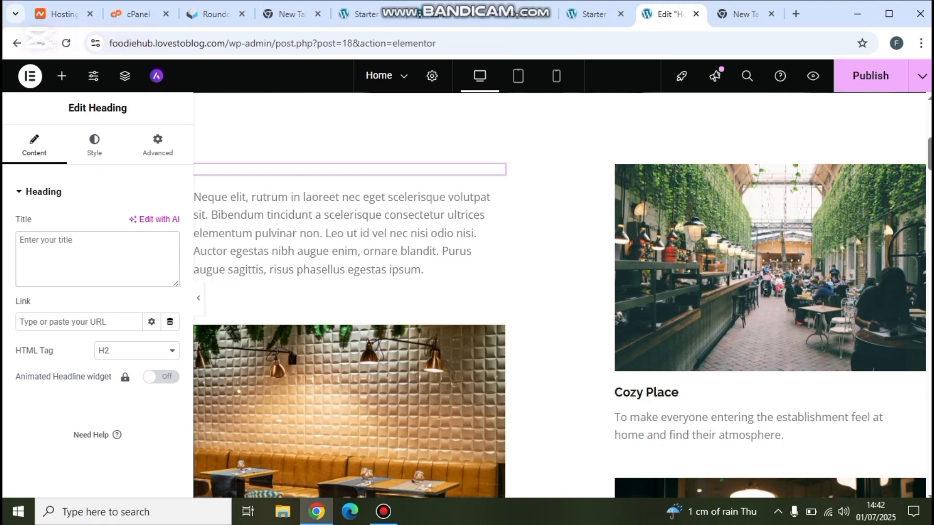
type("GET THE BEST RECEIPE HERE")
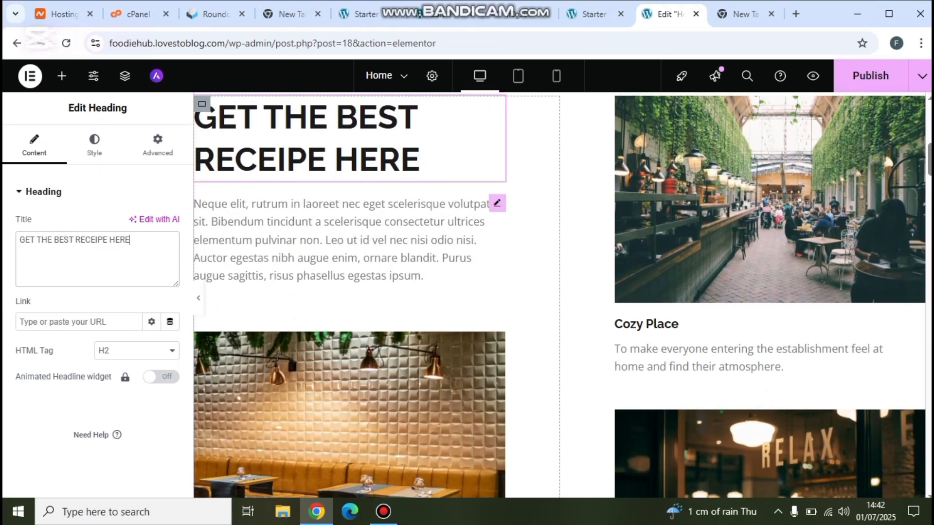
Replace the placeholder paragraph under the "GET THE BEST RECEIPE HERE" heading with "WE OFFER THE BEST RECIEPE"
left_click(263, 258)
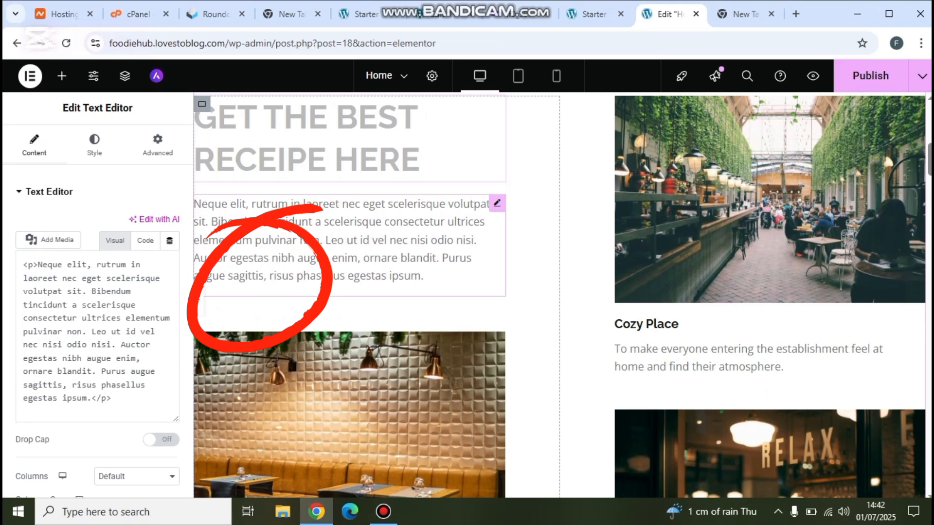
scroll(97, 389, "down", 2)
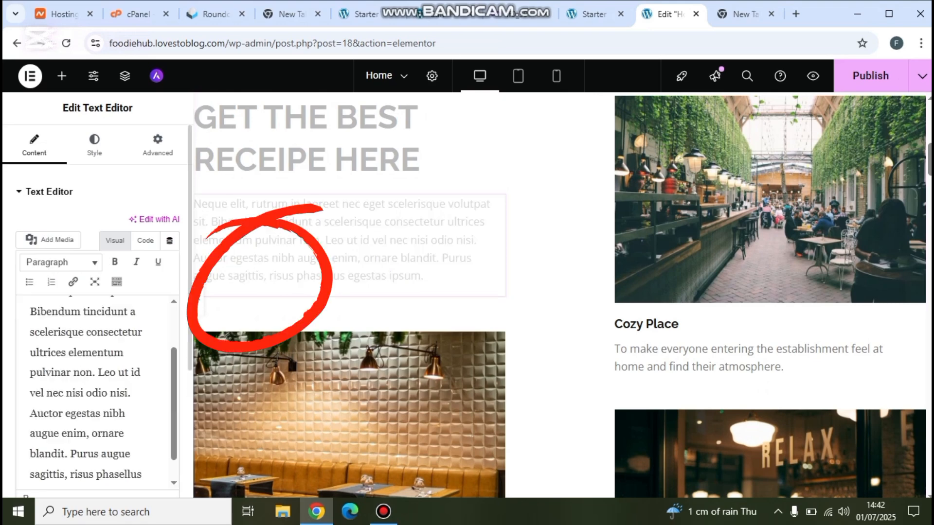
scroll(98, 389, "down", 1)
key("ctrl+a")
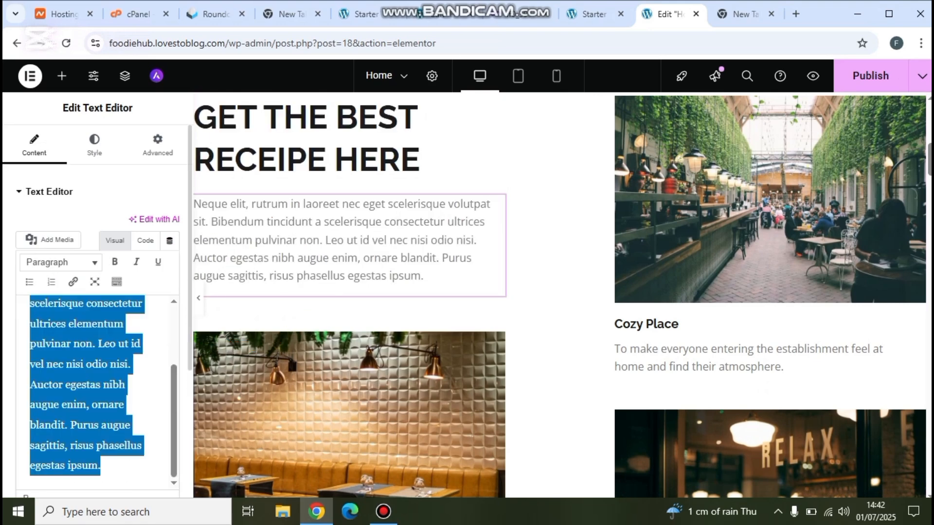
key("BackSpace")
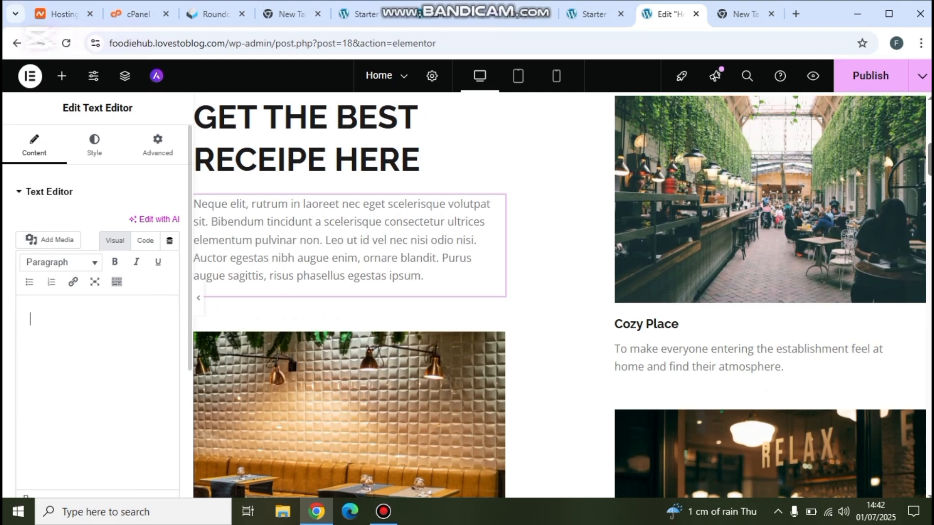
type("WE OFFER THE BEST RECIEPE")
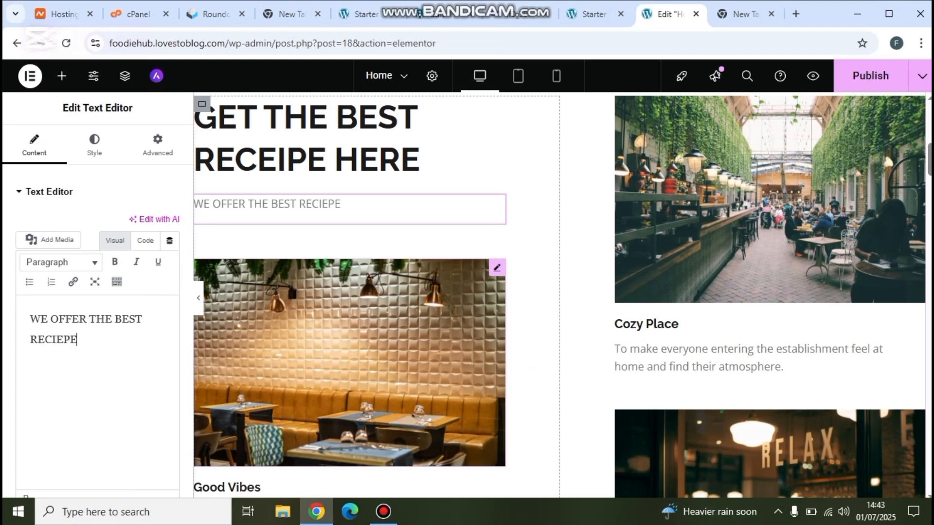
Upload the grilled meat platter photo from the Downloads folder and use it to replace the image above "Good Vibes"
scroll(350, 291, "down", 3)
left_click(350, 226)
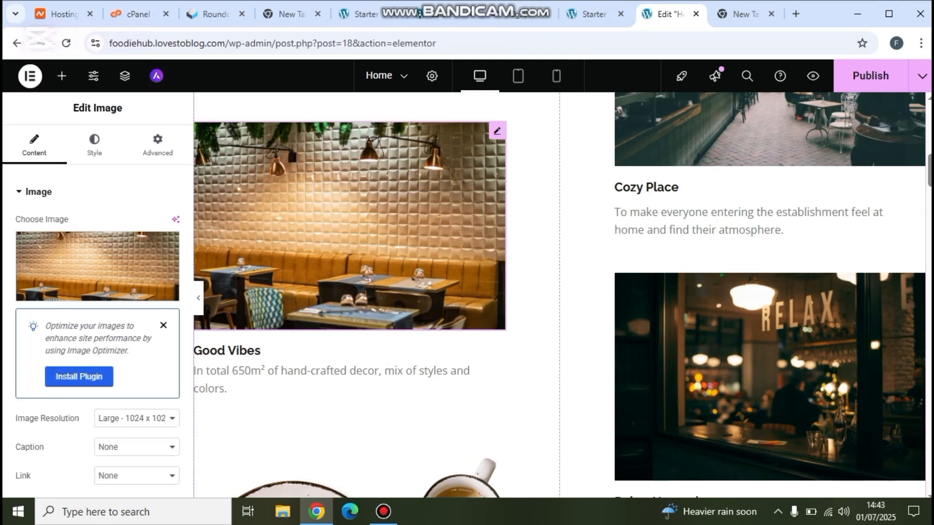
left_click(164, 325)
left_click(97, 266)
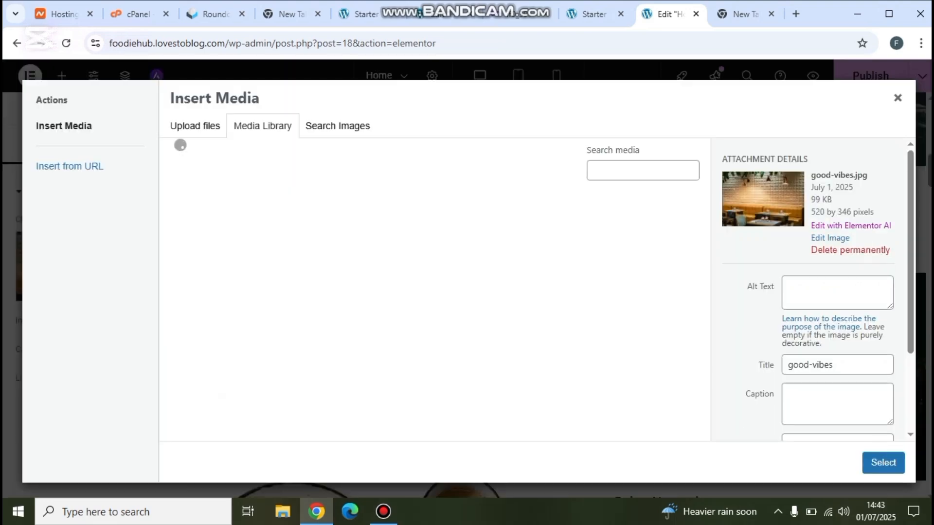
left_click(194, 125)
left_click(537, 297)
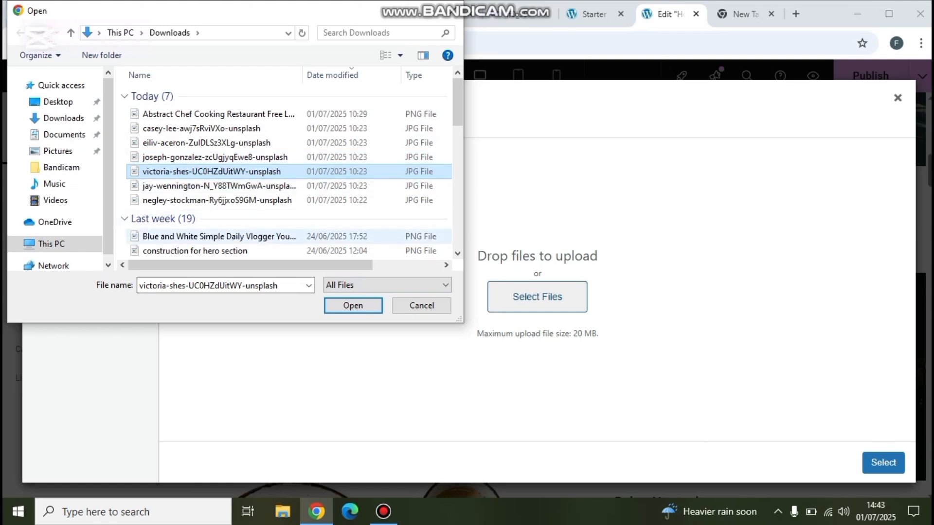
left_click(353, 305)
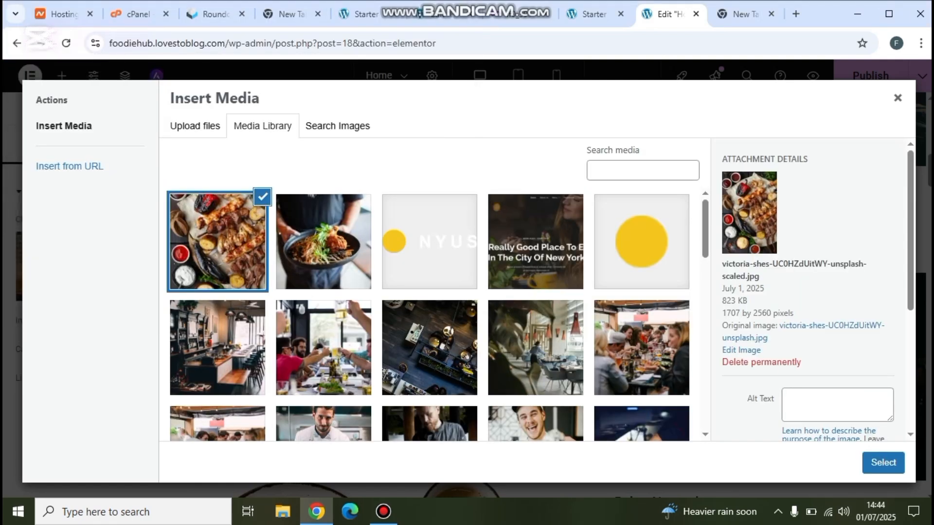
scroll(861, 411, "down", 2)
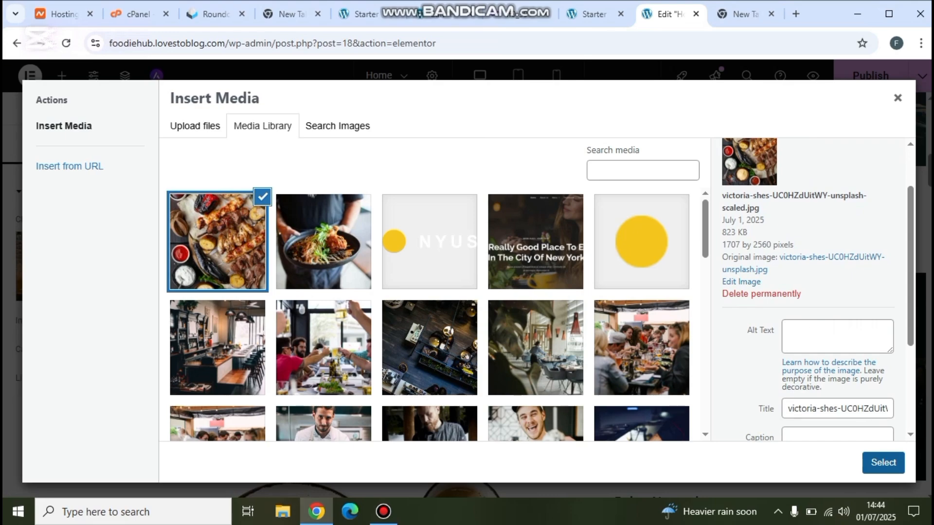
left_click(883, 462)
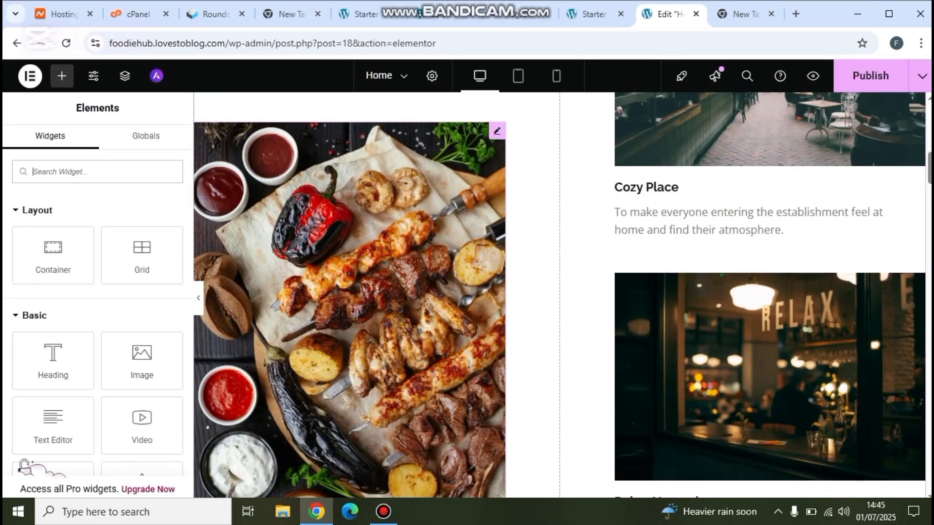
Review the edited hero section and the food image section of the home page in the Elementor editor
scroll(559, 292, "down", 10)
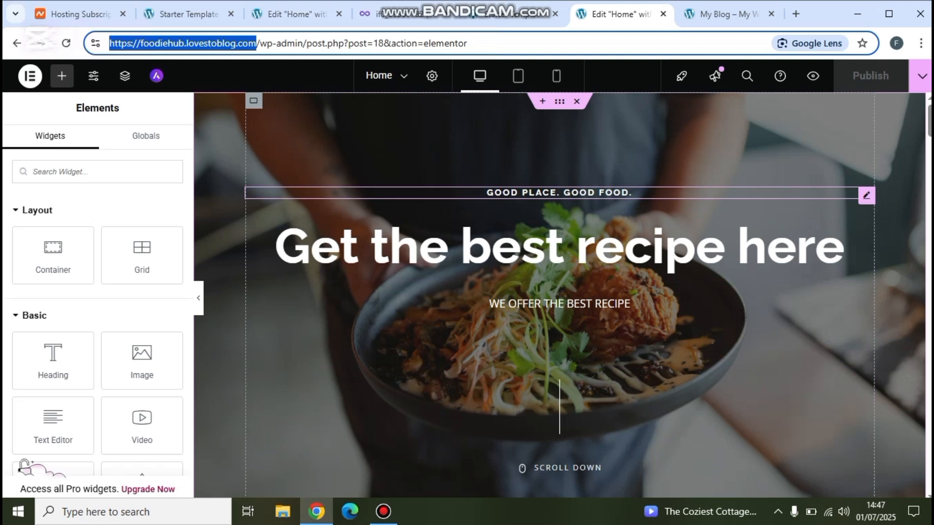
scroll(560, 292, "down", 2)
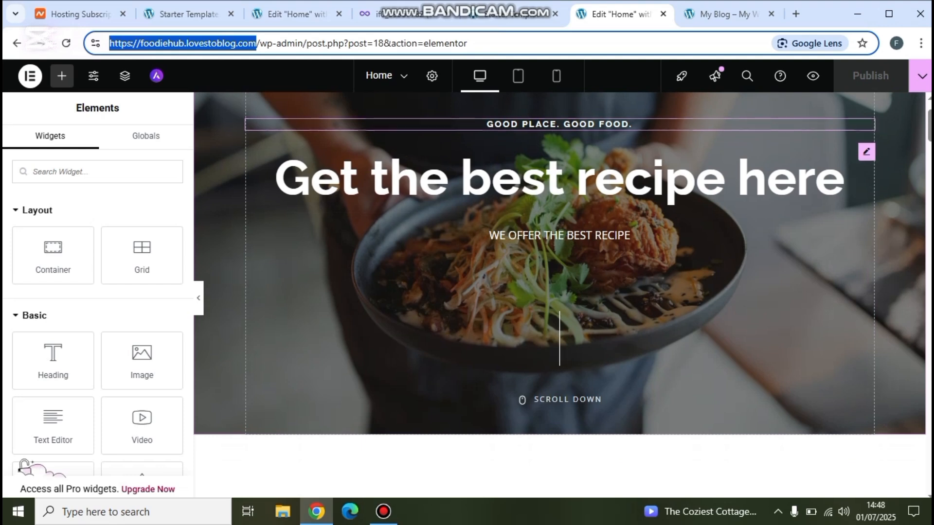
scroll(560, 292, "up", 1)
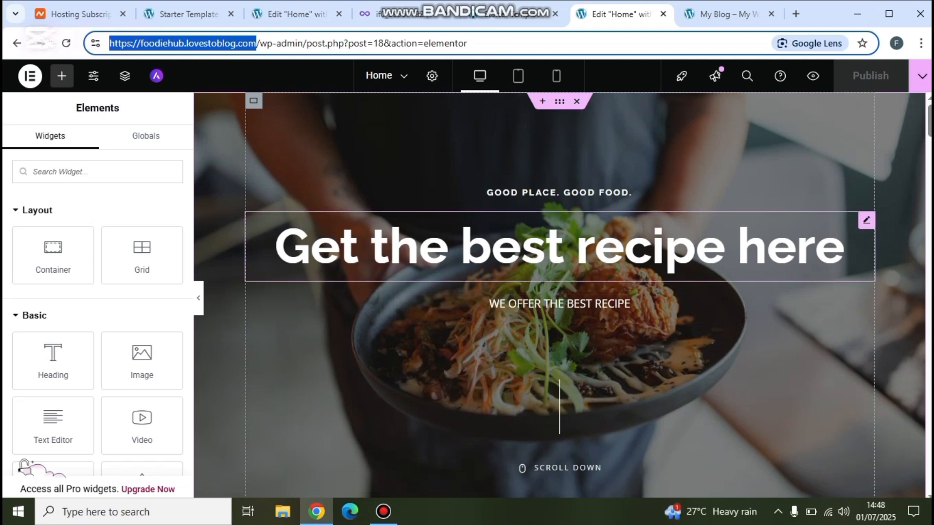
scroll(560, 292, "down", 7)
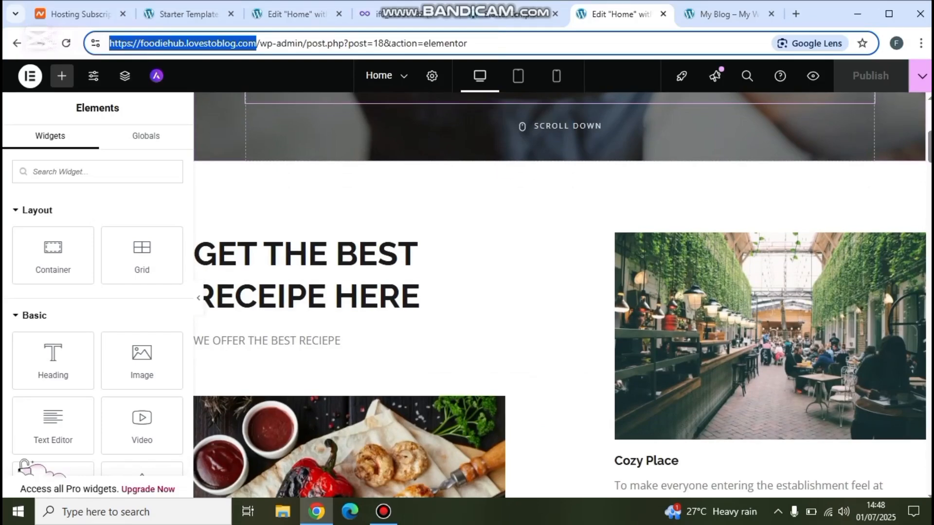
scroll(559, 292, "down", 5)
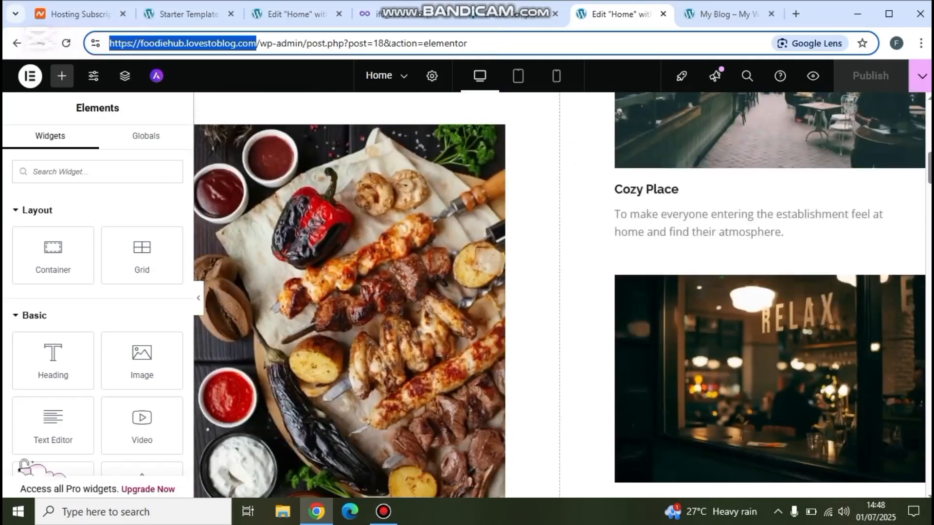
scroll(559, 292, "up", 12)
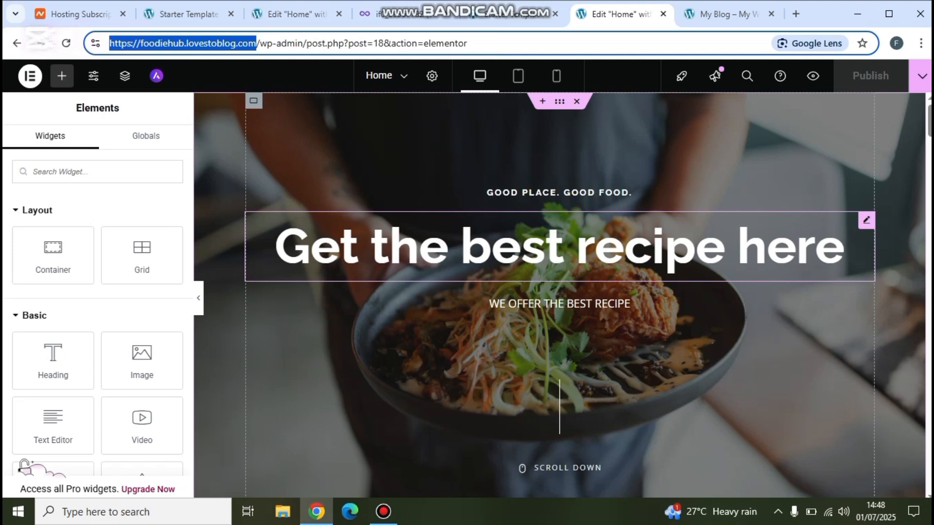
left_click_drag(897, 54, 851, 46)
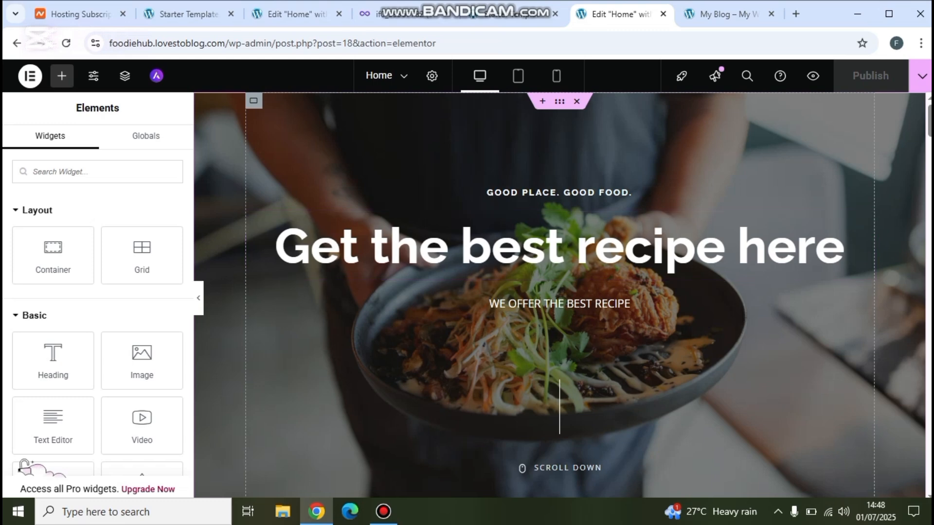
Switch to the live site and examine the home page from the hero through the menu to the team section
key("ctrl+Tab")
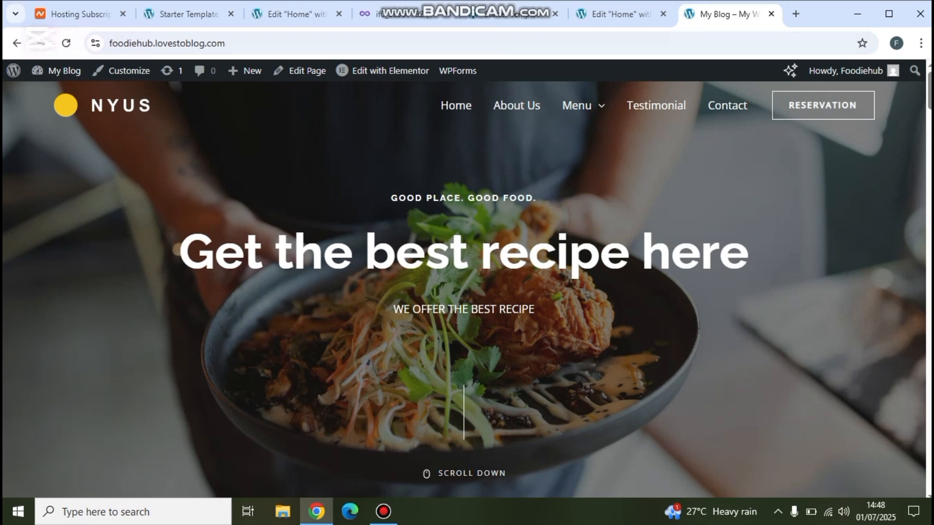
scroll(467, 289, "down", 2)
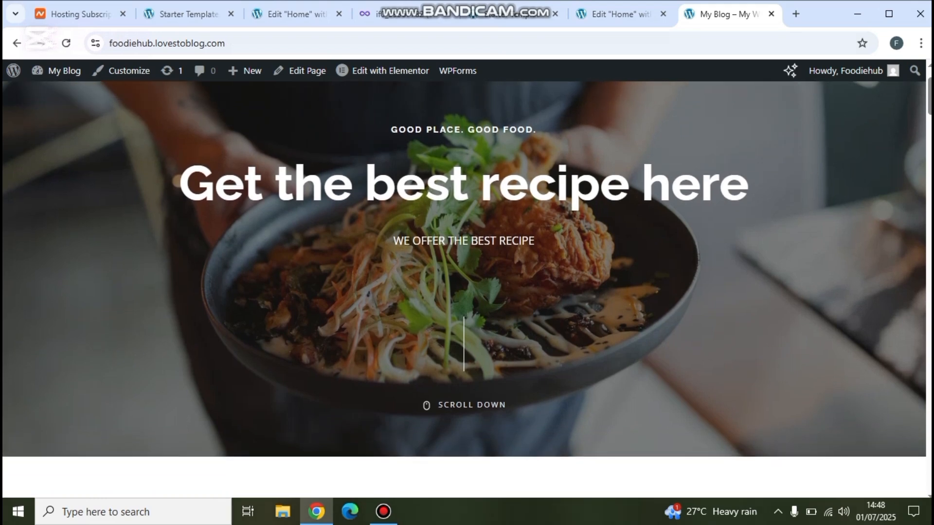
scroll(467, 289, "down", 8)
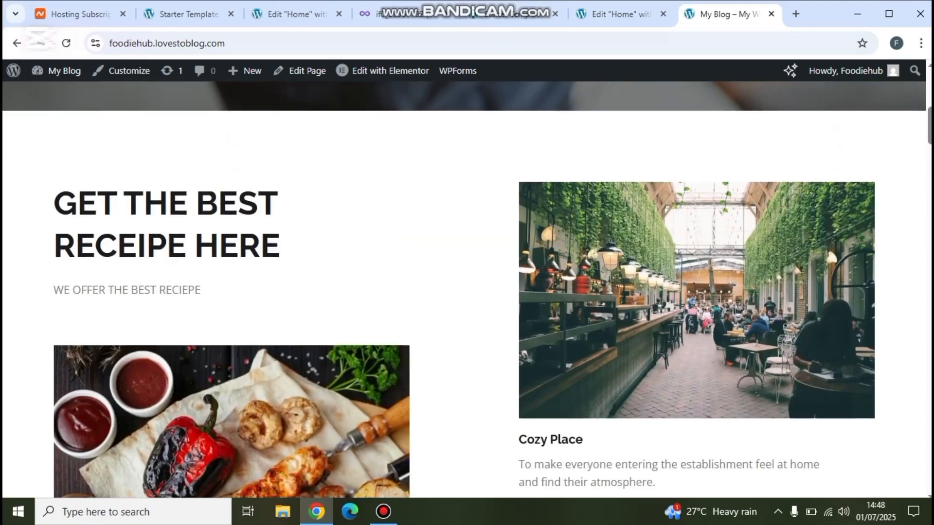
scroll(467, 289, "down", 1)
scroll(467, 289, "down", 14)
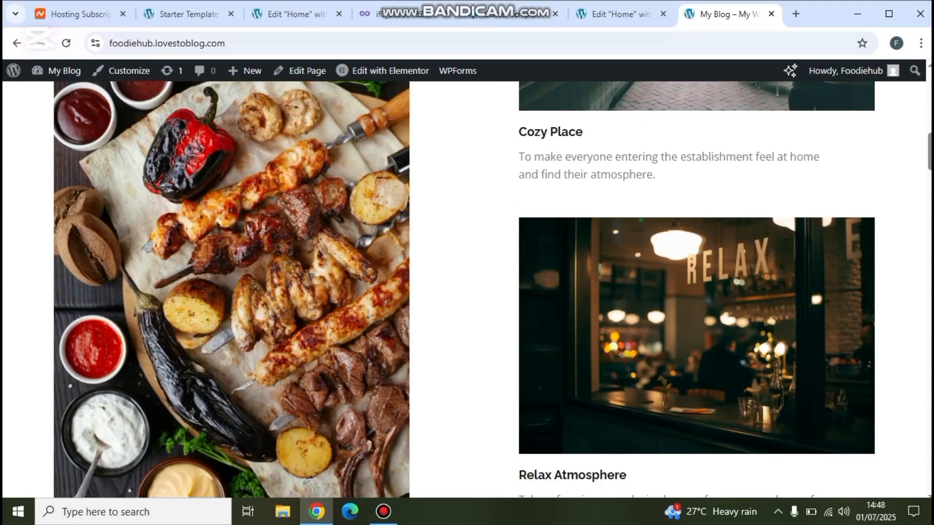
scroll(467, 289, "down", 14)
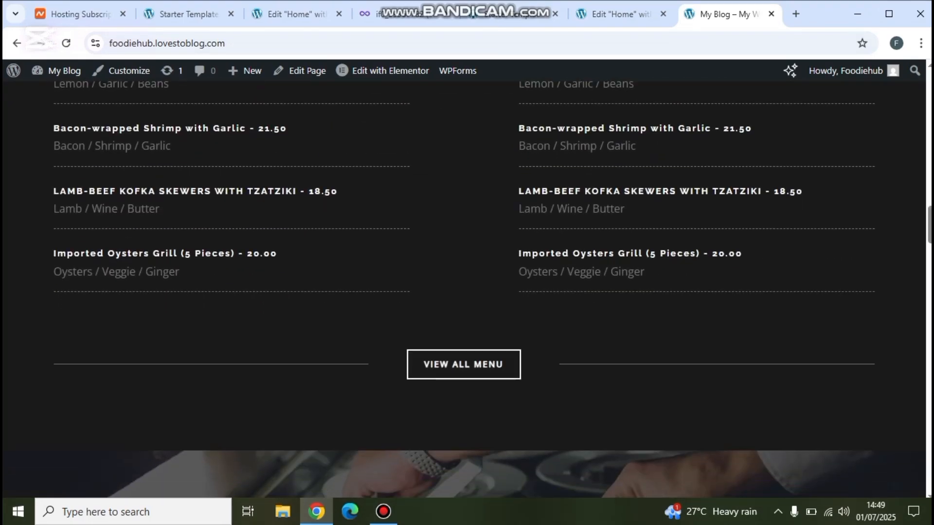
scroll(467, 289, "down", 8)
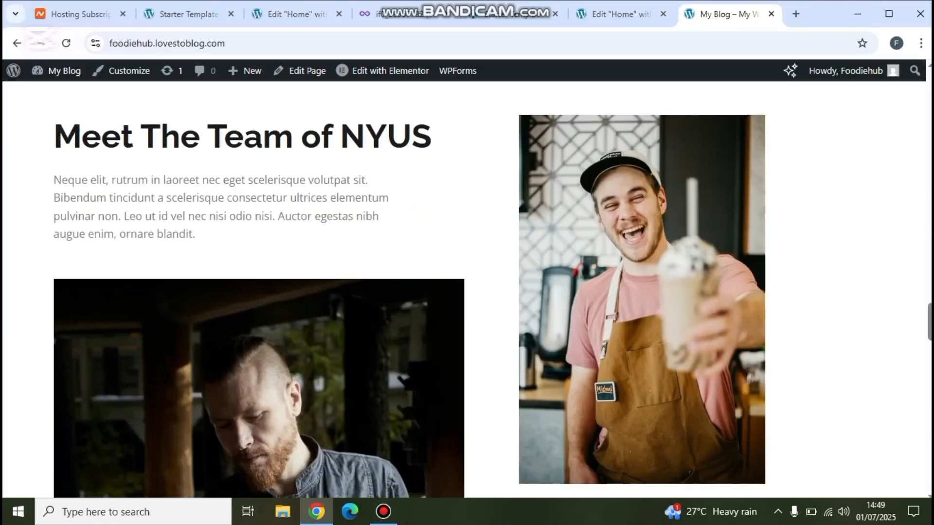
scroll(467, 289, "up", 16)
scroll(467, 290, "up", 20)
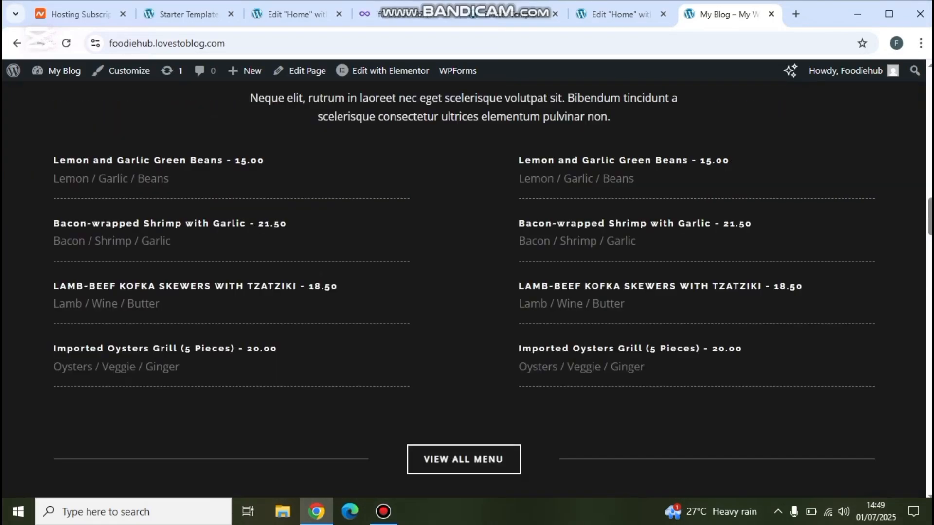
scroll(467, 289, "up", 3)
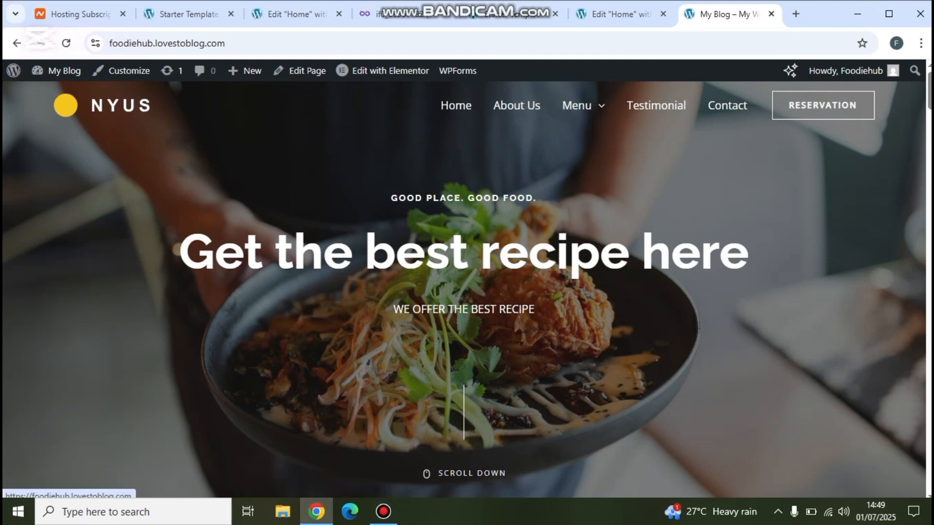
scroll(464, 289, "down", 3)
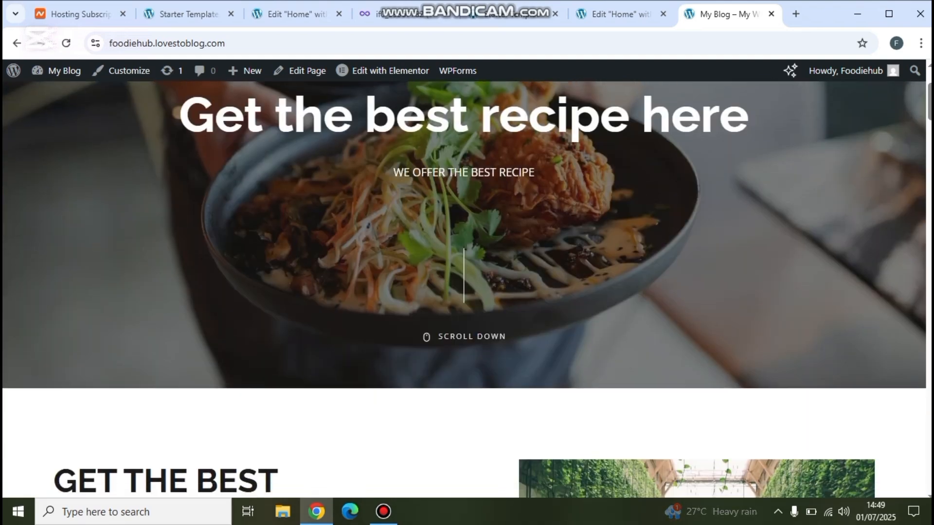
scroll(464, 289, "up", 3)
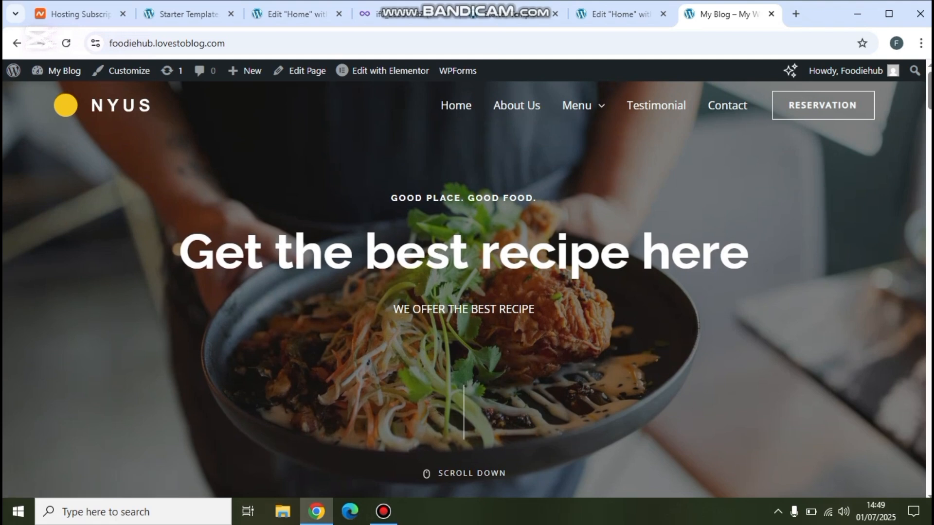
Go from the live site to the WordPress admin, open the list of all pages and look through it
mouse_move(13, 70)
left_click(29, 92)
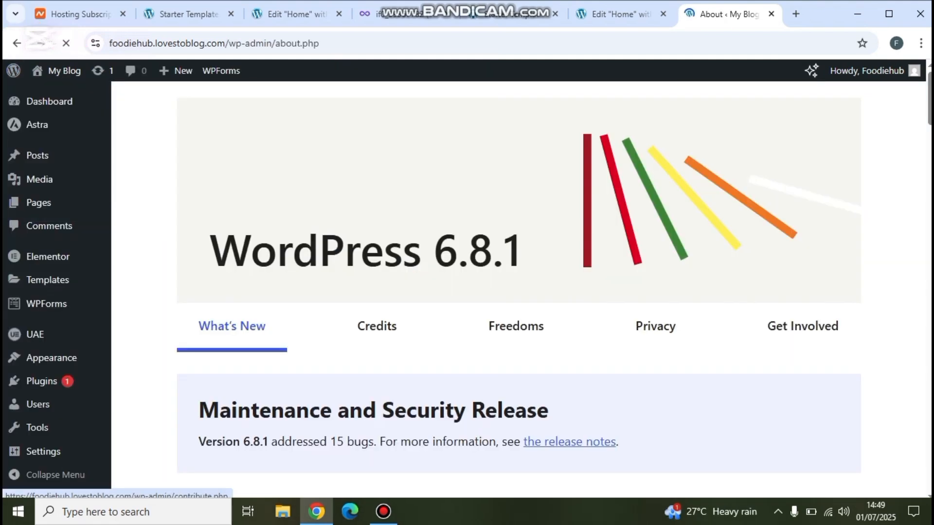
scroll(39, 202, "down", 1)
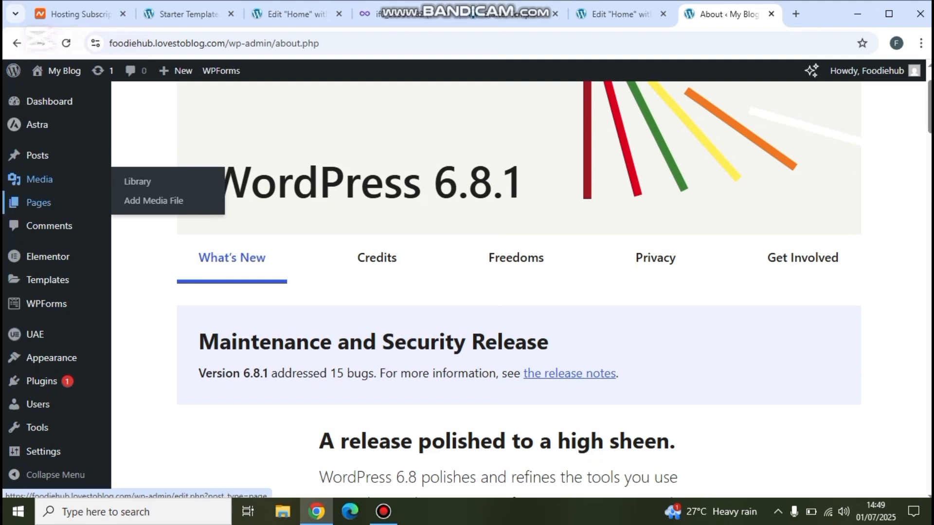
mouse_move(39, 202)
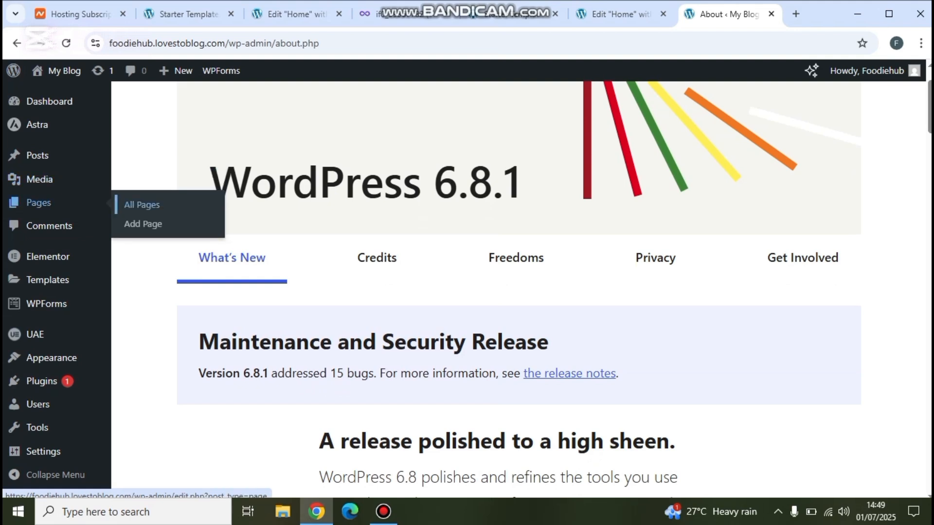
left_click(141, 205)
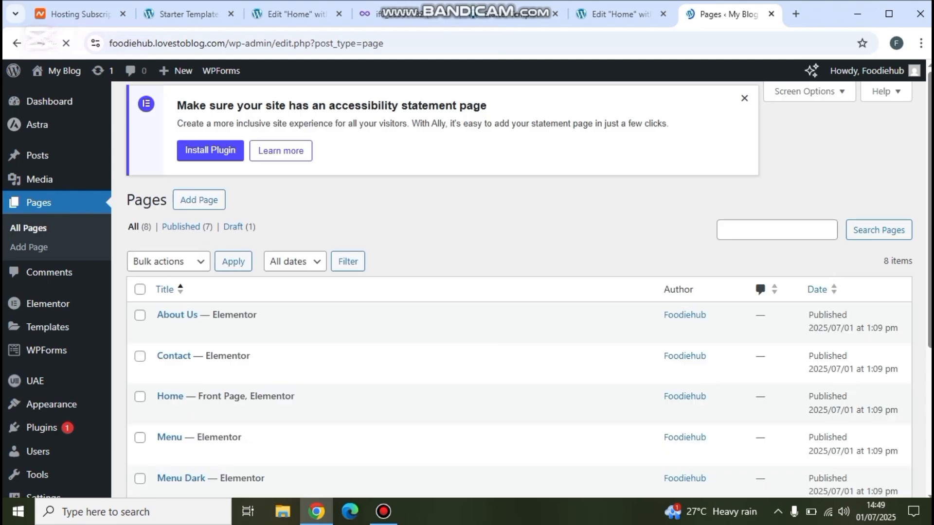
scroll(341, 195, "down", 3)
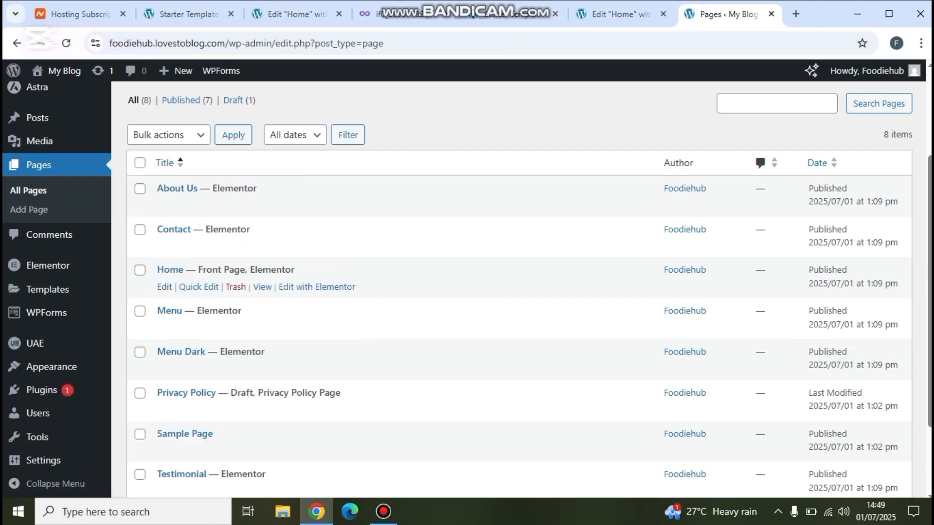
scroll(335, 350, "down", 2)
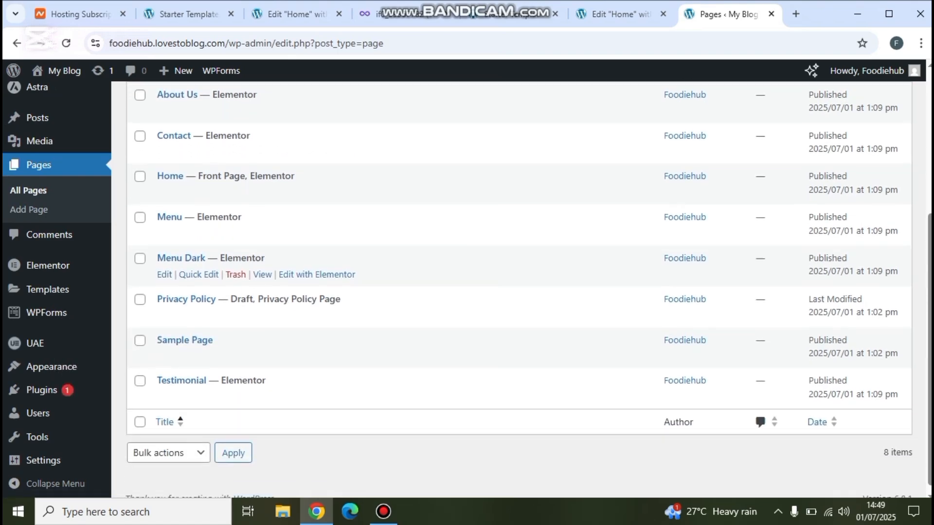
scroll(336, 335, "up", 5)
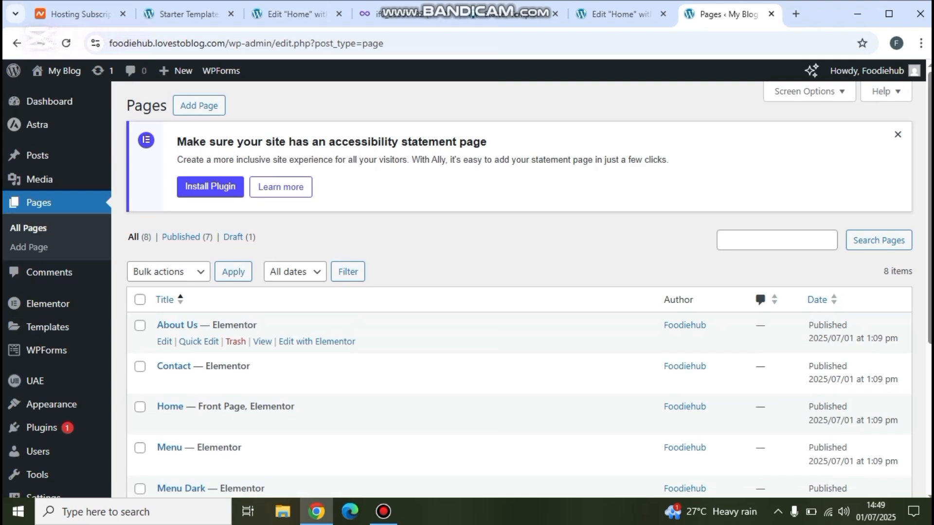
Open the About Us page from the pages list for editing in Elementor
scroll(336, 345, "down", 1)
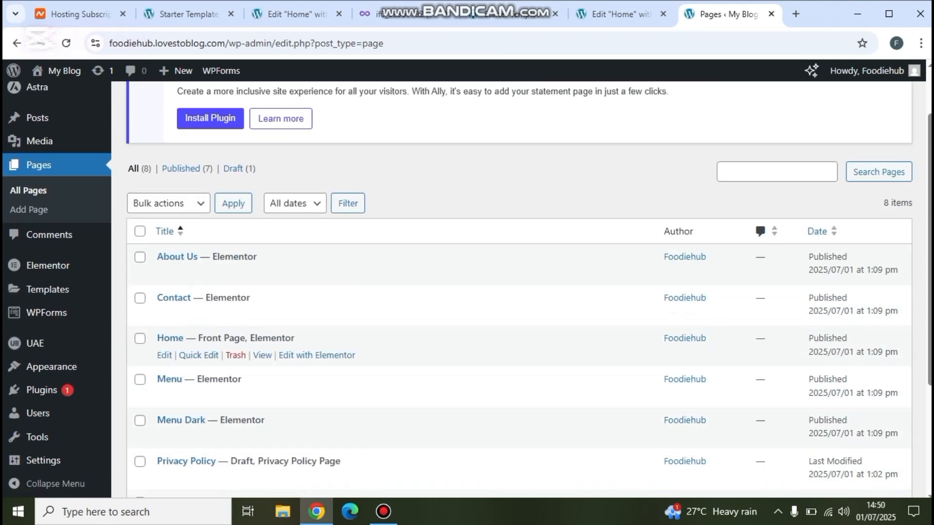
mouse_move(365, 218)
left_mouse_down()
mouse_move(284, 292)
mouse_move(370, 257)
left_mouse_up()
left_click(321, 273)
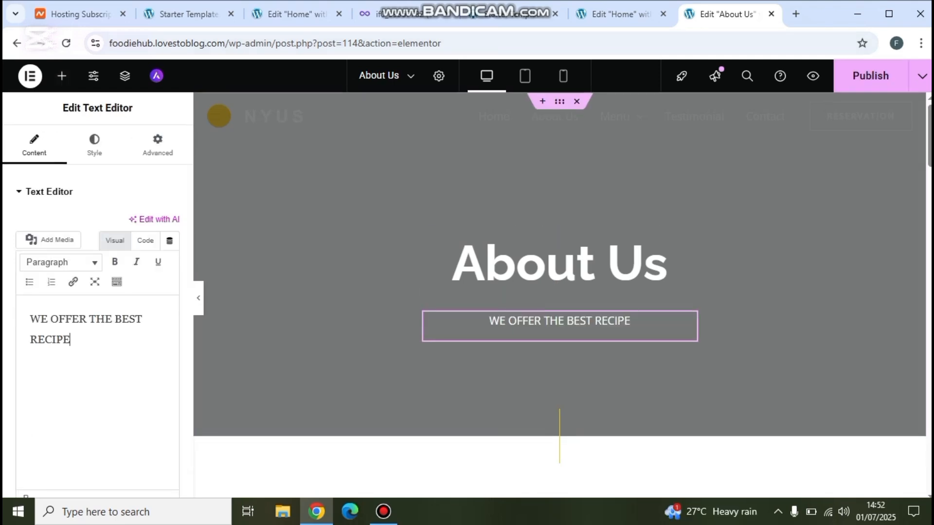
Examine the About Us page in the editor from the hero through Our Story and Our Specialties to the footer
scroll(559, 292, "down", 2)
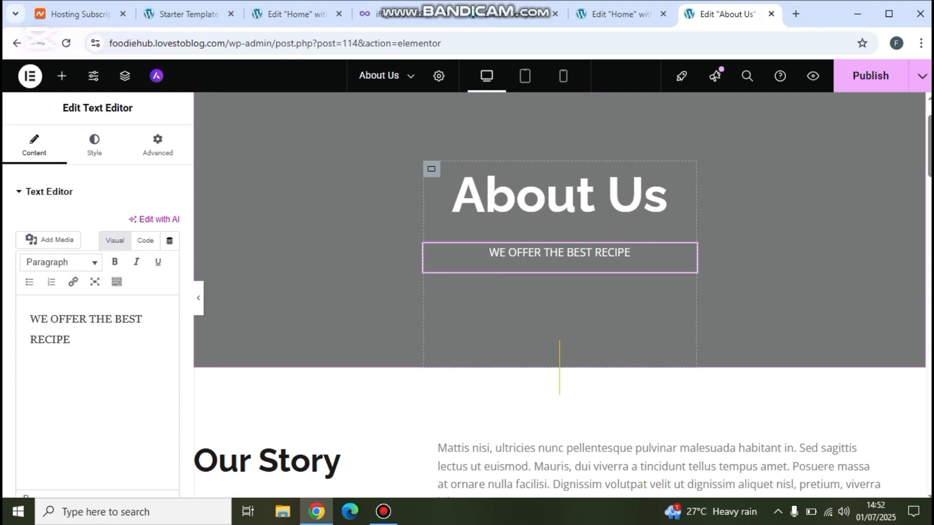
scroll(559, 291, "down", 4)
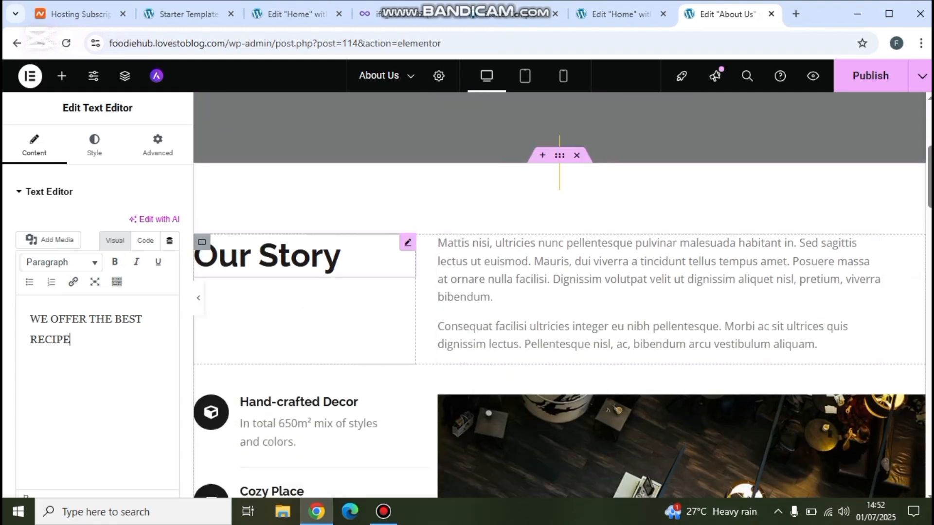
scroll(559, 292, "down", 3)
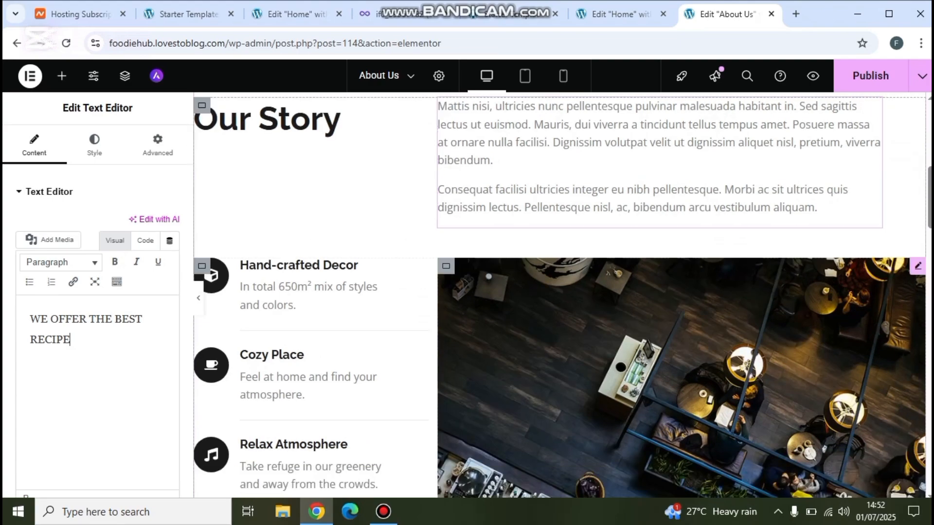
scroll(559, 292, "up", 1)
scroll(560, 292, "down", 6)
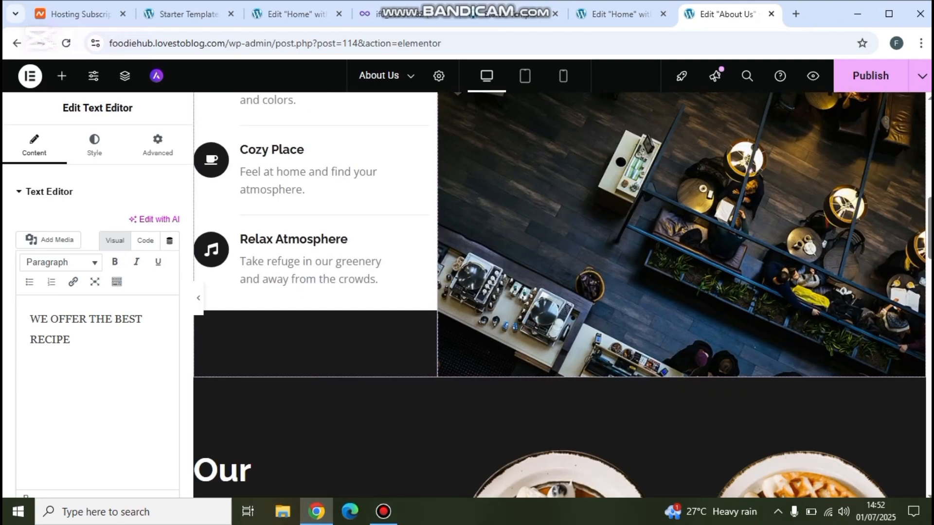
scroll(560, 292, "down", 3)
scroll(559, 292, "down", 15)
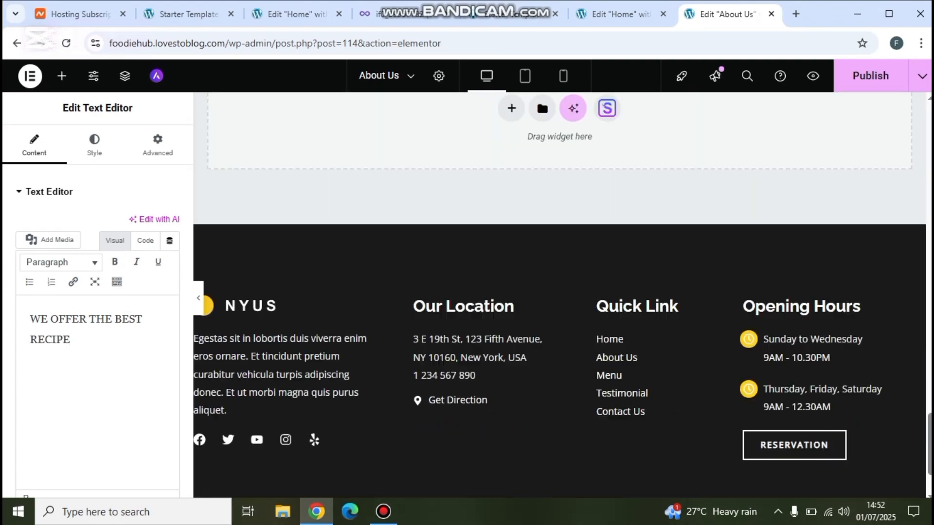
scroll(559, 292, "up", 7)
scroll(559, 291, "up", 10)
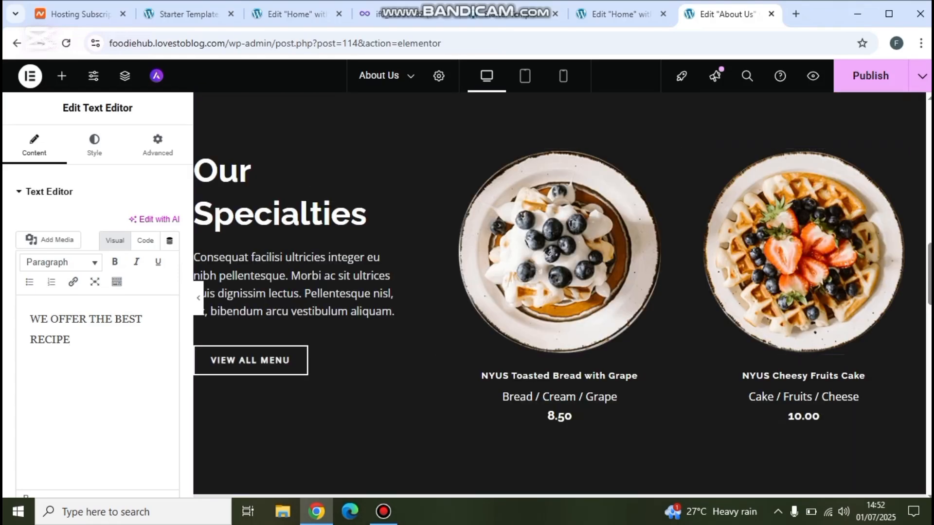
Publish the edited About Us page and look over its sections from Our Specialties back up to the hero
left_click(871, 75)
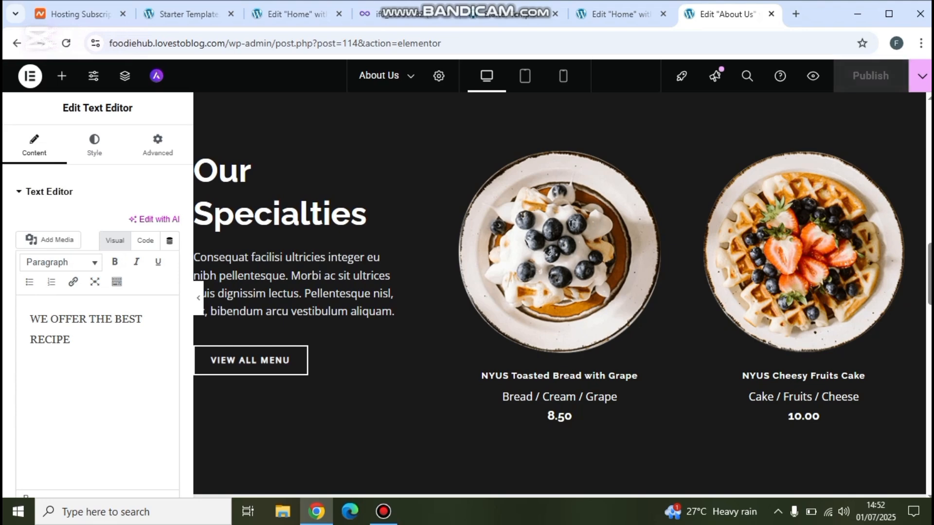
scroll(559, 292, "down", 3)
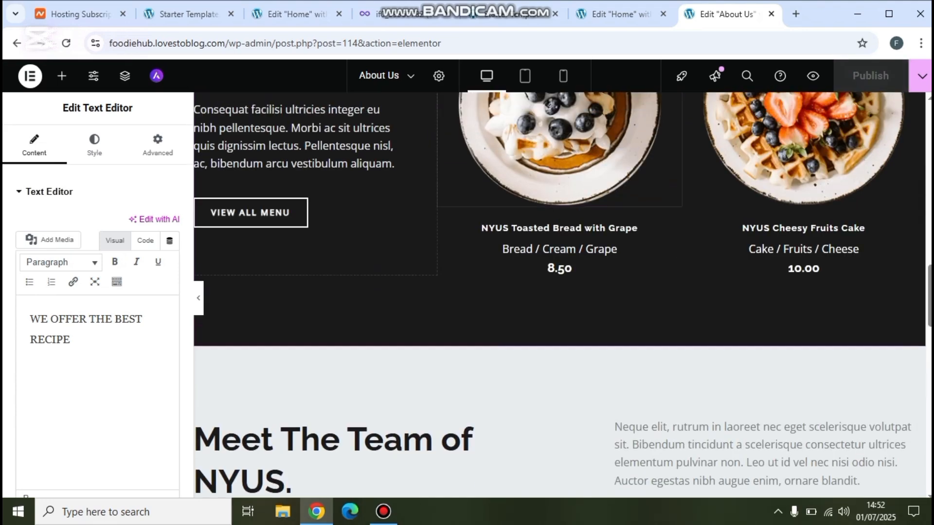
scroll(316, 292, "up", 3)
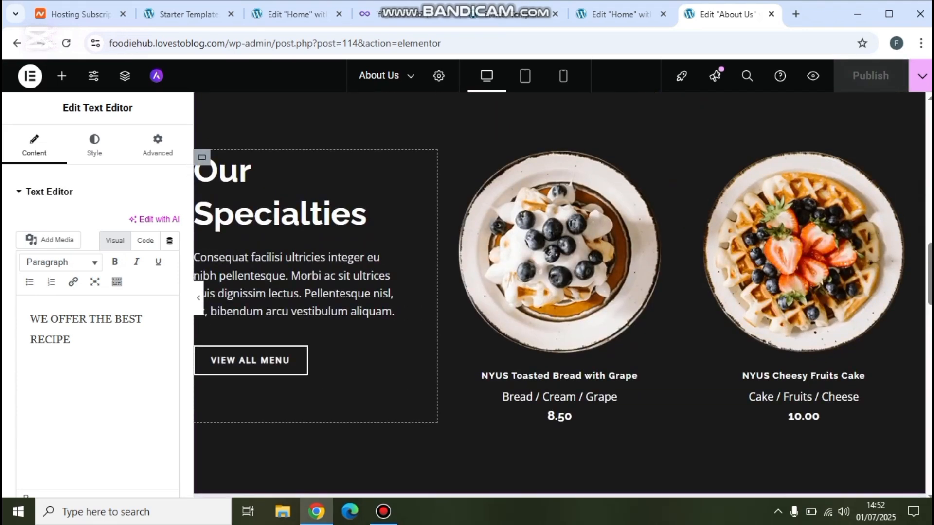
scroll(559, 292, "up", 10)
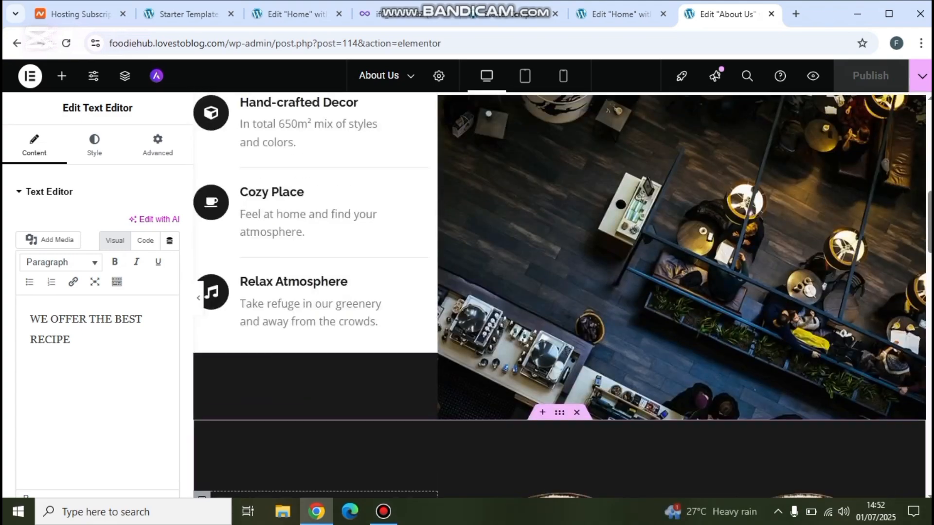
scroll(559, 292, "up", 5)
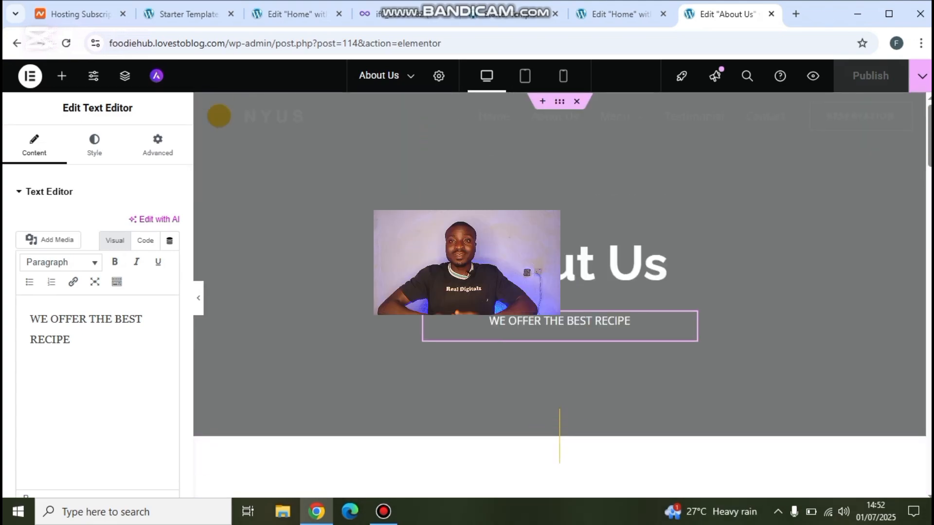